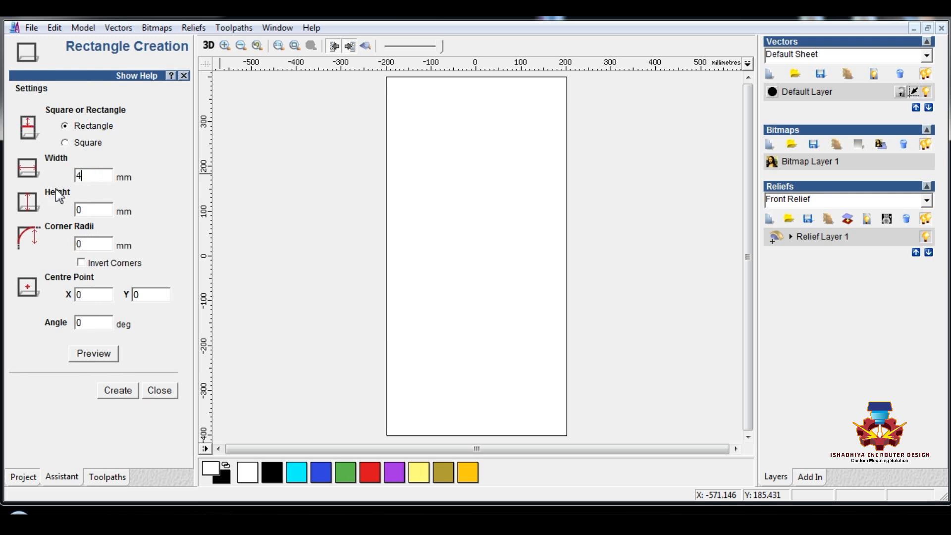
# Create a 40 × 100 mm rectangle, place it near the artwork's lower-left corner and copy it beside the original.
pyautogui.click(120, 394)
pyautogui.click(159, 391)
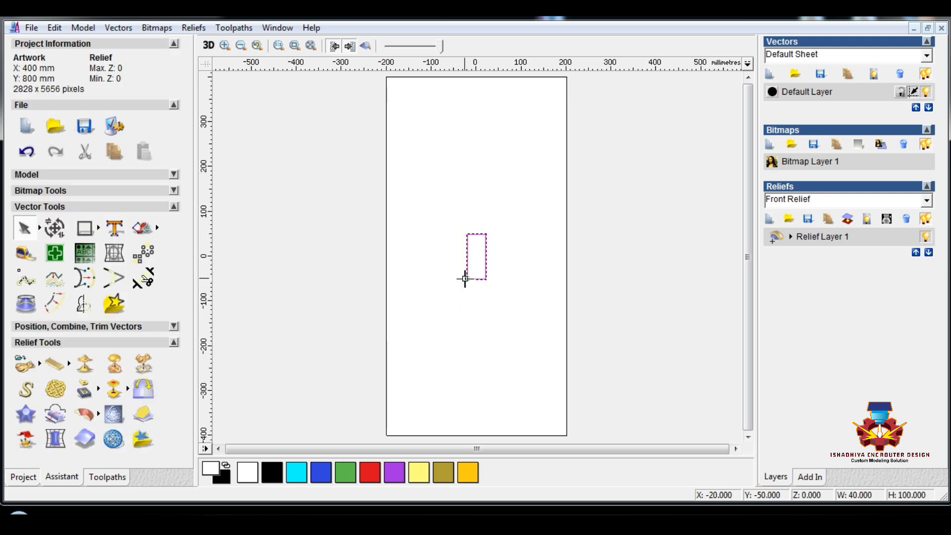
pyautogui.moveTo(465, 278); pyautogui.dragTo(395, 397)
pyautogui.scroll(4, 392, 417)
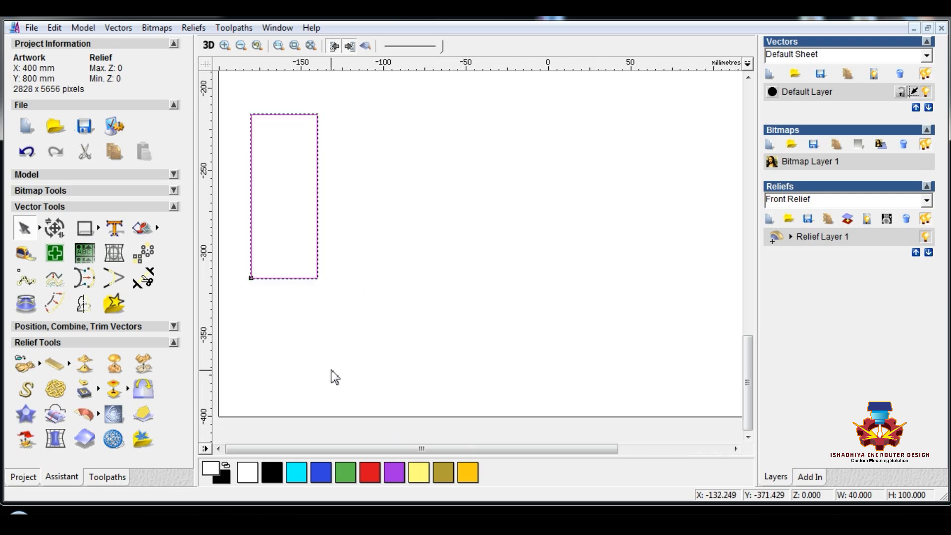
pyautogui.moveTo(250, 278); pyautogui.dragTo(349, 278)
pyautogui.click(334, 344)
# Draw a small rectangle about 3.4 × 3.8 mm below the left large rectangle and copy it to its right.
pyautogui.click(82, 228)
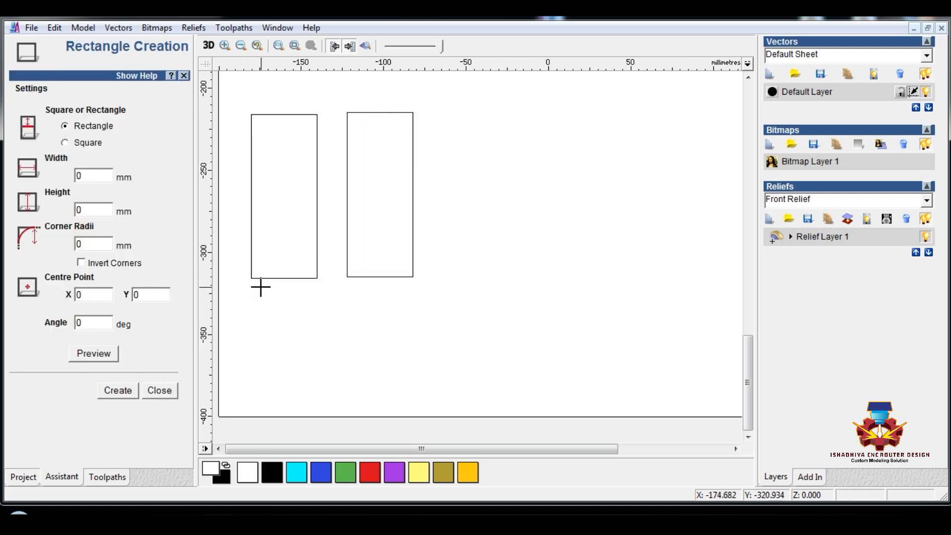
pyautogui.moveTo(251, 294); pyautogui.dragTo(256, 300)
pyautogui.press('Escape')
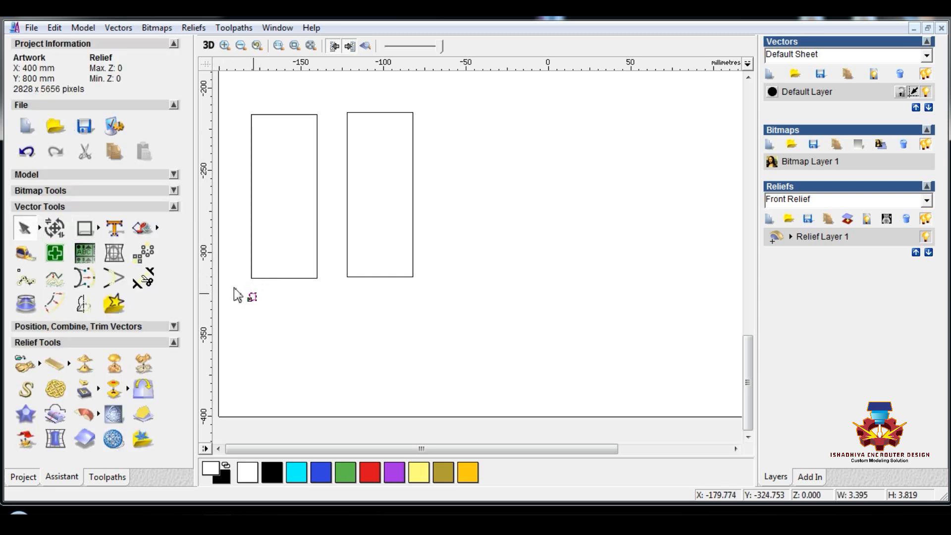
pyautogui.keyDown('ctrl'); pyautogui.moveTo(253, 297); pyautogui.dragTo(267, 297); pyautogui.keyUp('ctrl')
pyautogui.scroll(2, 245, 302)
pyautogui.scroll(4, 270, 270)
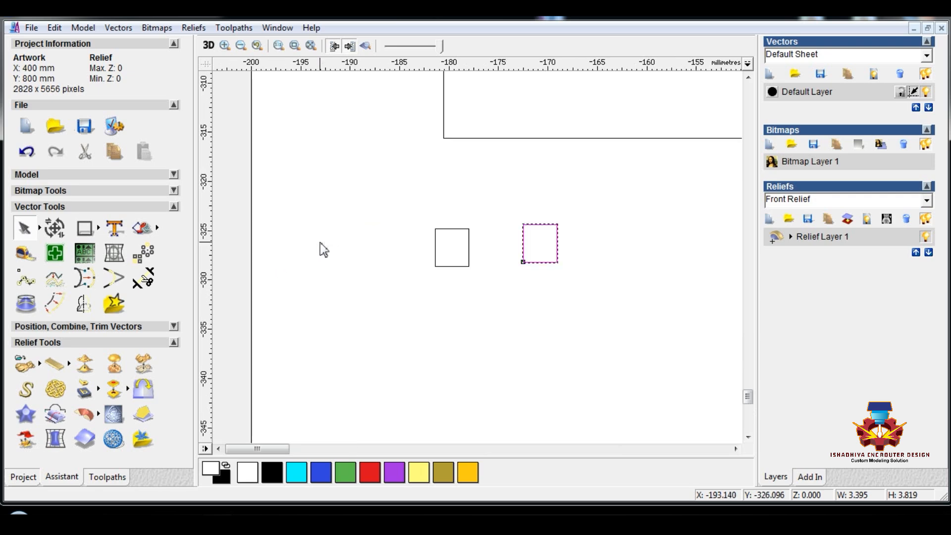
# Resize the left small rectangle to 2.5 mm wide and 2.5 mm high with the width and height unlinked.
pyautogui.moveTo(362, 216); pyautogui.dragTo(490, 307)
pyautogui.moveTo(39, 227)
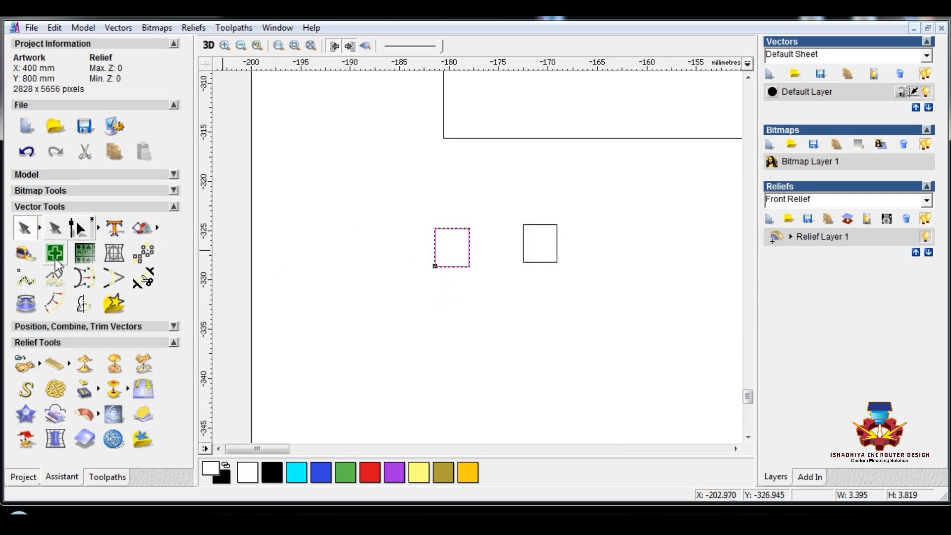
pyautogui.click(178, 232)
pyautogui.click(63, 229)
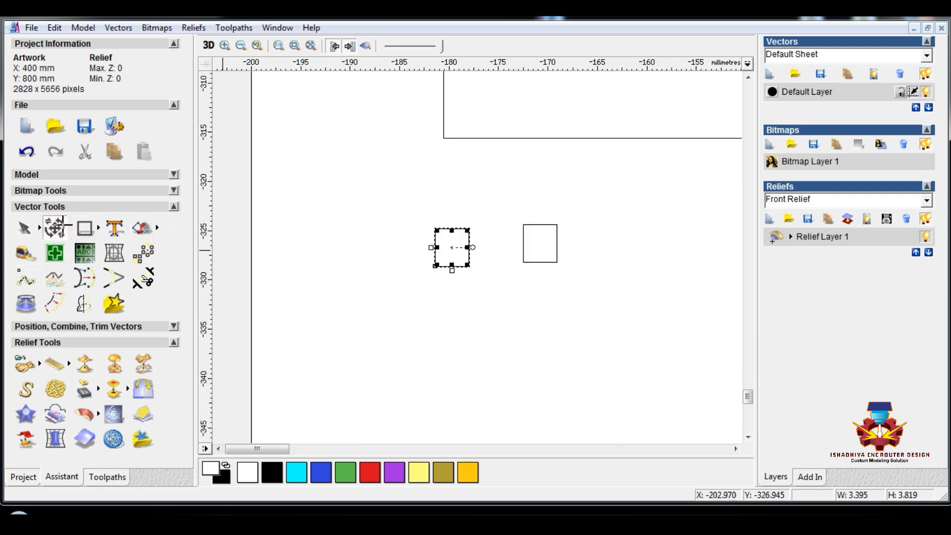
pyautogui.click(123, 228)
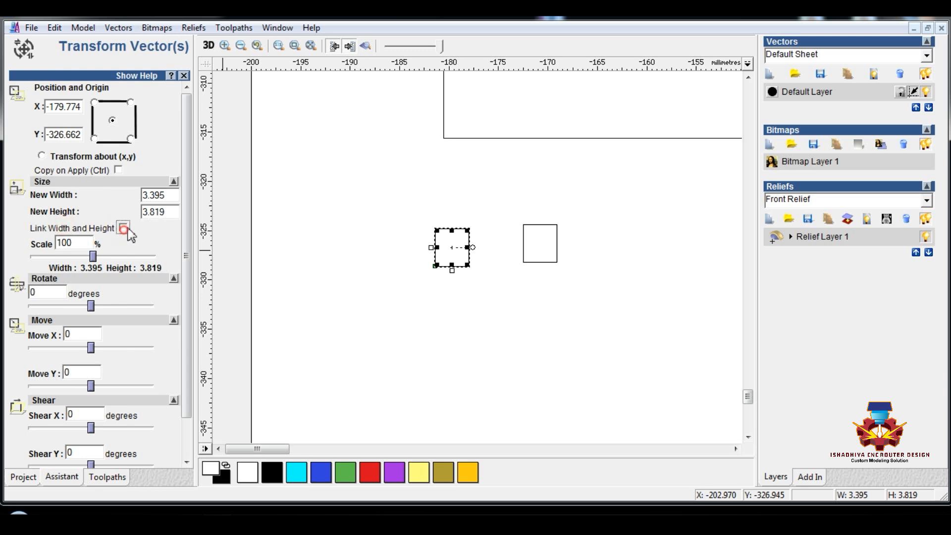
pyautogui.doubleClick(170, 199)
pyautogui.write('2.5')
pyautogui.doubleClick(171, 214)
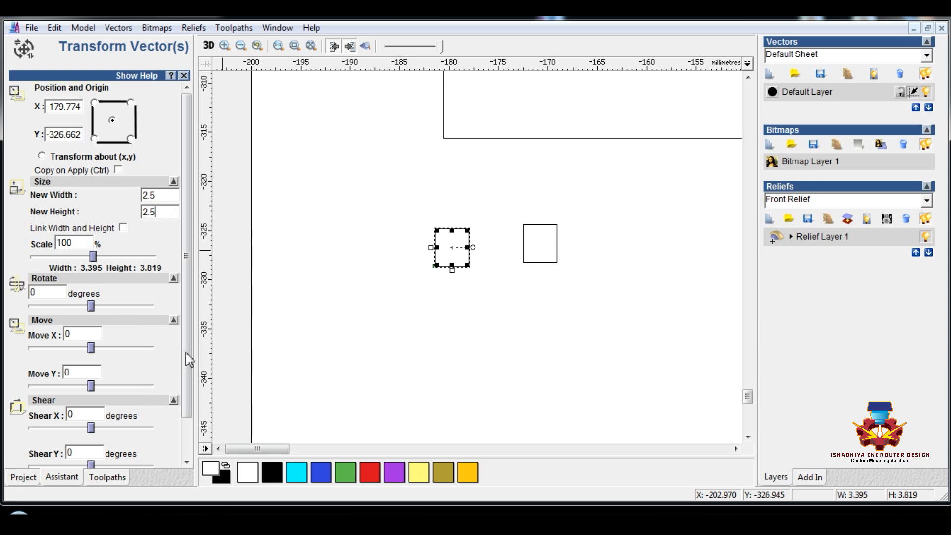
pyautogui.scroll(-3, 190, 360)
pyautogui.click(117, 447)
pyautogui.click(483, 302)
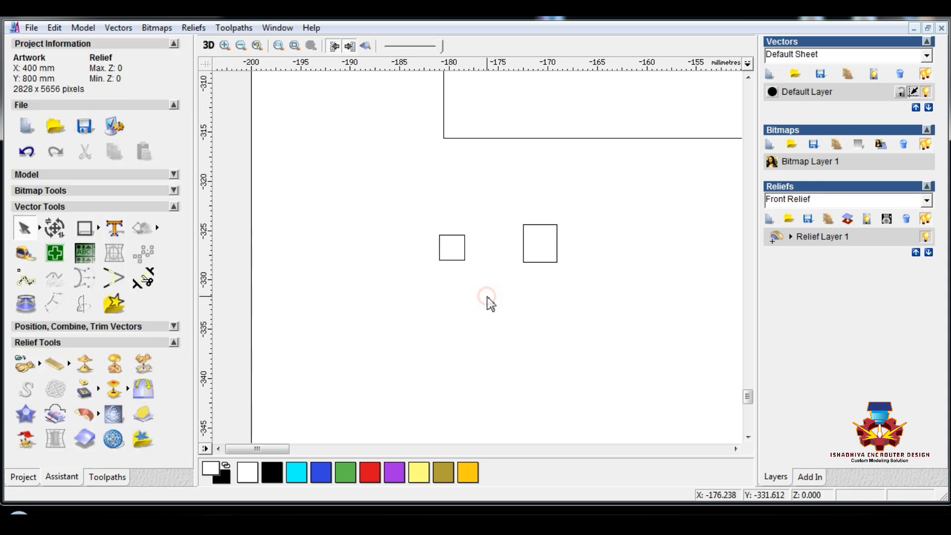
# Resize the right small rectangle to 1 mm wide and 2.5 mm high with the width and height unlinked.
pyautogui.doubleClick(495, 234)
pyautogui.click(525, 384)
pyautogui.moveTo(509, 217); pyautogui.dragTo(617, 325)
pyautogui.click(59, 231)
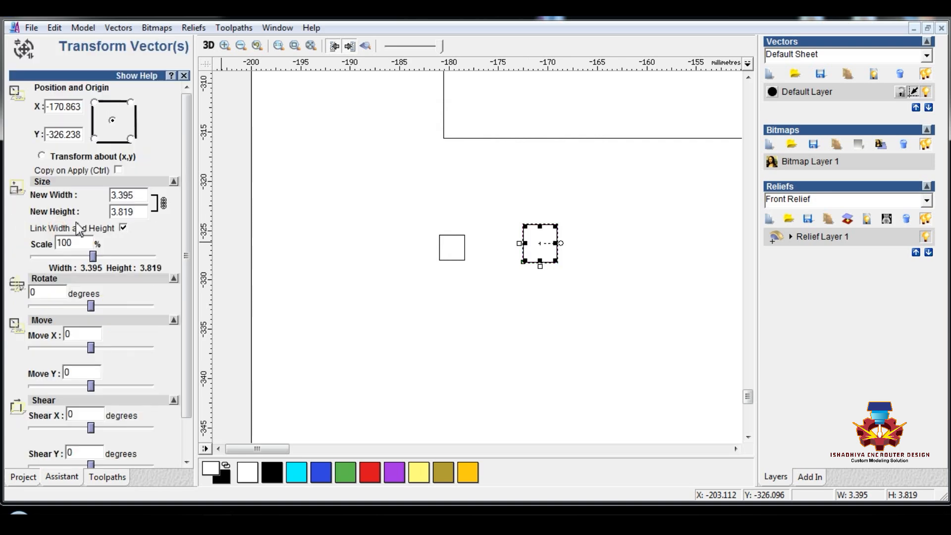
pyautogui.click(123, 229)
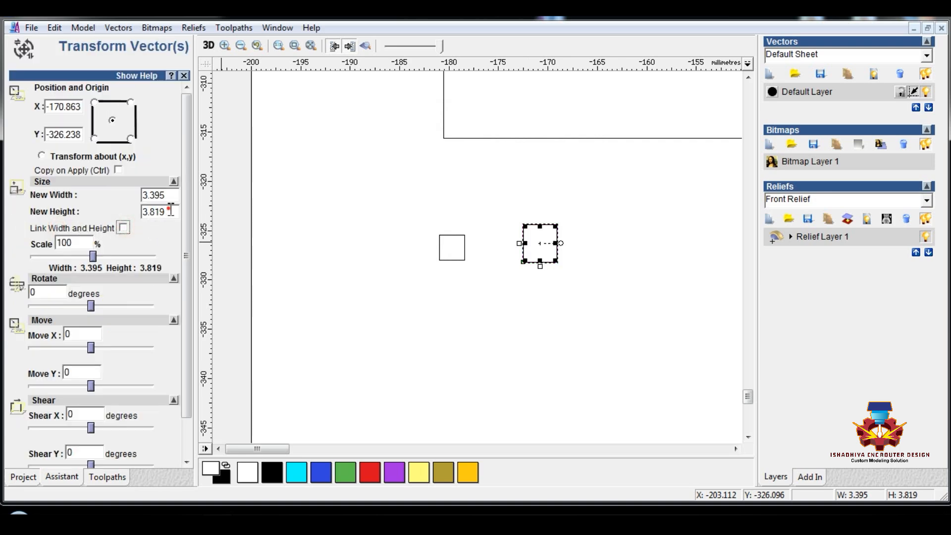
pyautogui.moveTo(170, 211); pyautogui.dragTo(122, 225)
pyautogui.press('BackSpace')
pyautogui.press('BackSpace')
pyautogui.press('BackSpace')
pyautogui.press('BackSpace')
pyautogui.press('BackSpace')
pyautogui.write('1')
pyautogui.scroll(-2, 117, 364)
pyautogui.click(116, 445)
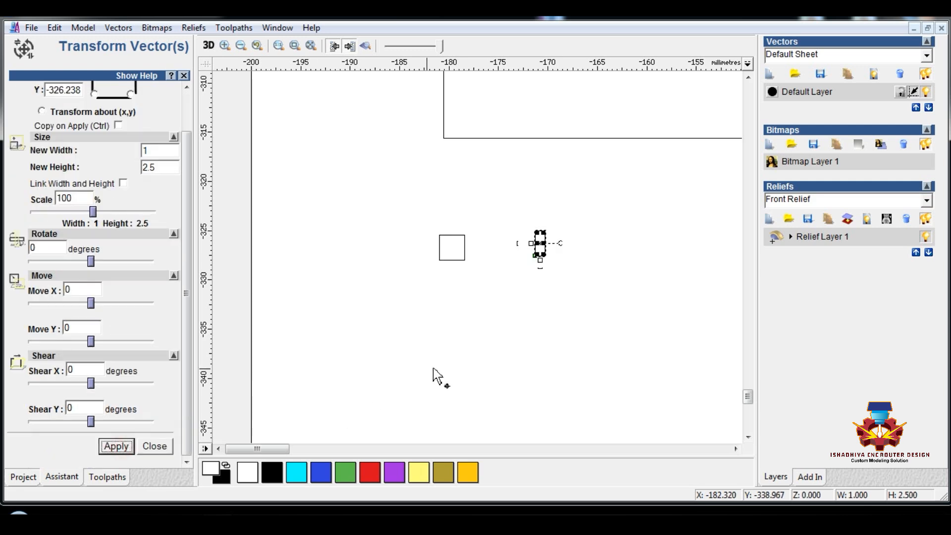
pyautogui.click(352, 322)
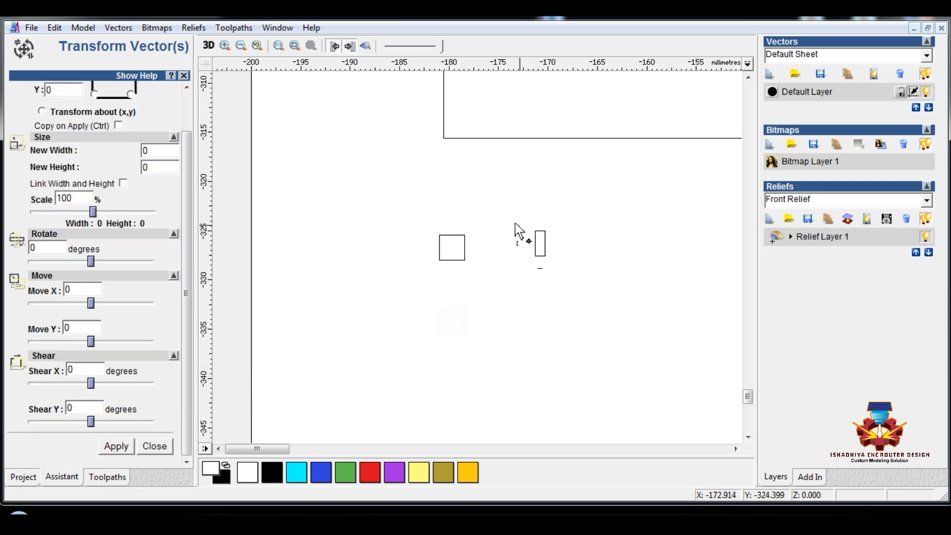
# Move the narrow rectangle close to the right side of the 2.5 mm square.
pyautogui.moveTo(515, 225); pyautogui.dragTo(562, 300)
pyautogui.click(418, 303)
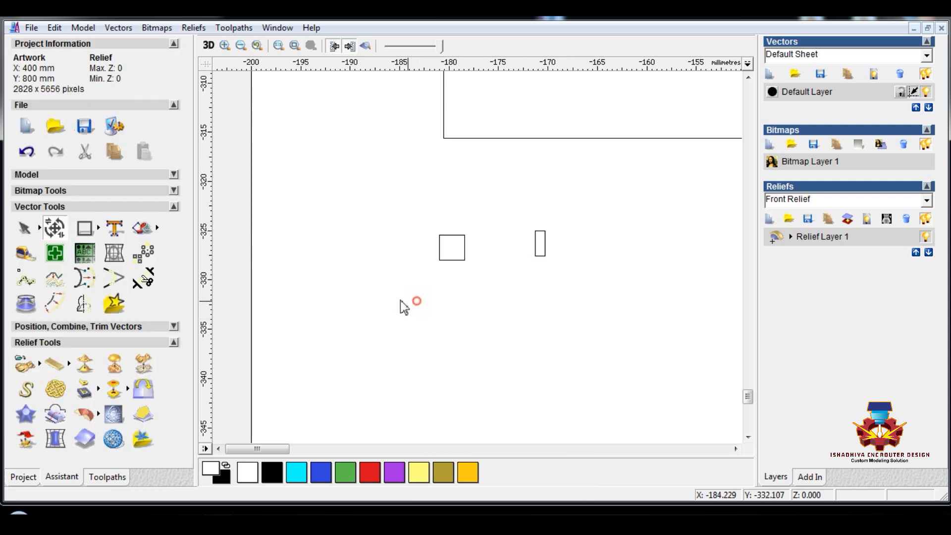
pyautogui.click(385, 283)
pyautogui.moveTo(503, 215); pyautogui.dragTo(567, 273)
pyautogui.click(534, 242)
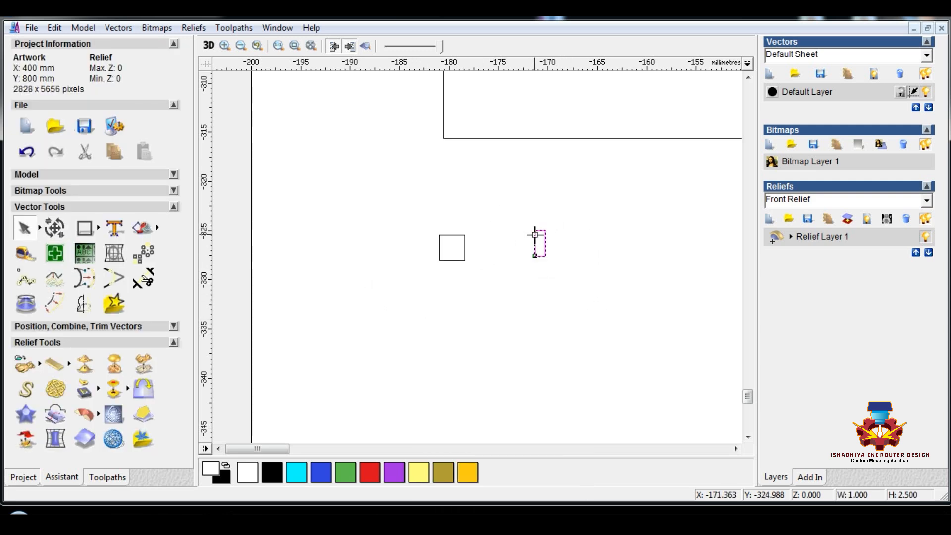
pyautogui.moveTo(535, 231); pyautogui.dragTo(474, 246)
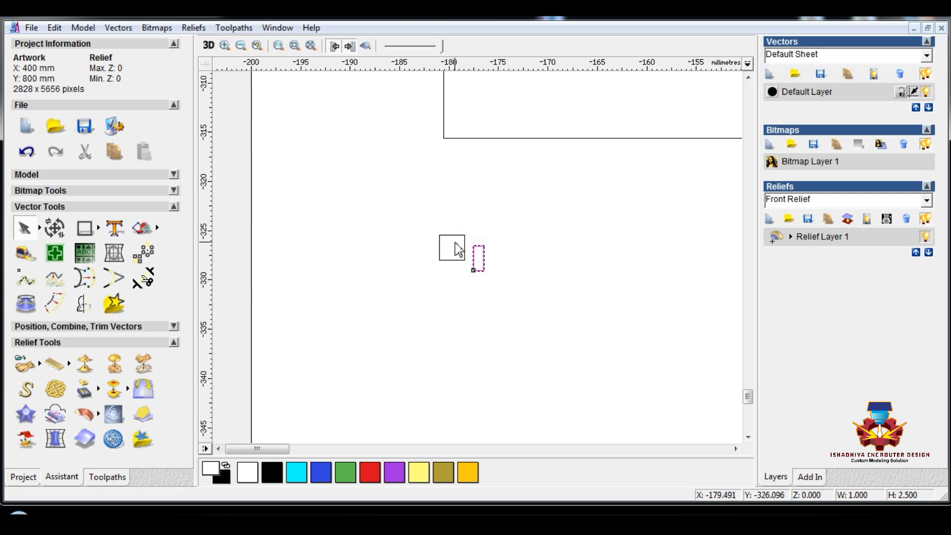
pyautogui.click(455, 246)
pyautogui.click(456, 245)
pyautogui.click(55, 227)
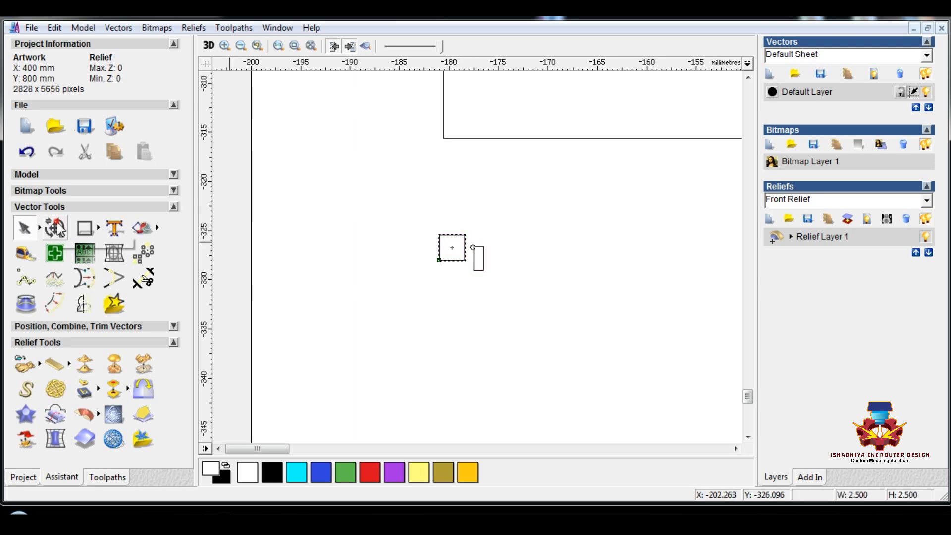
pyautogui.click(364, 251)
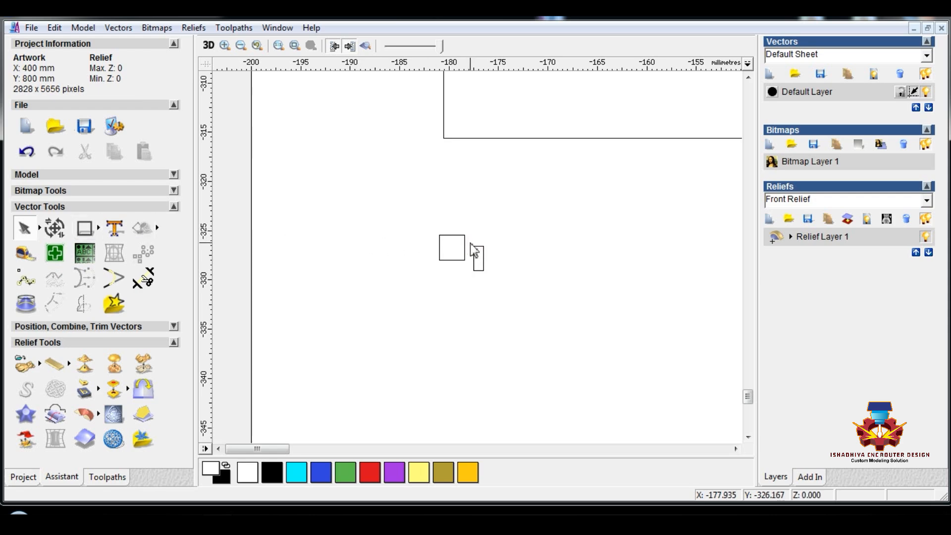
# Resize the narrow rectangle to 1.5 mm wide and 2.5 mm high with the width and height unlinked.
pyautogui.click(476, 257)
pyautogui.click(54, 228)
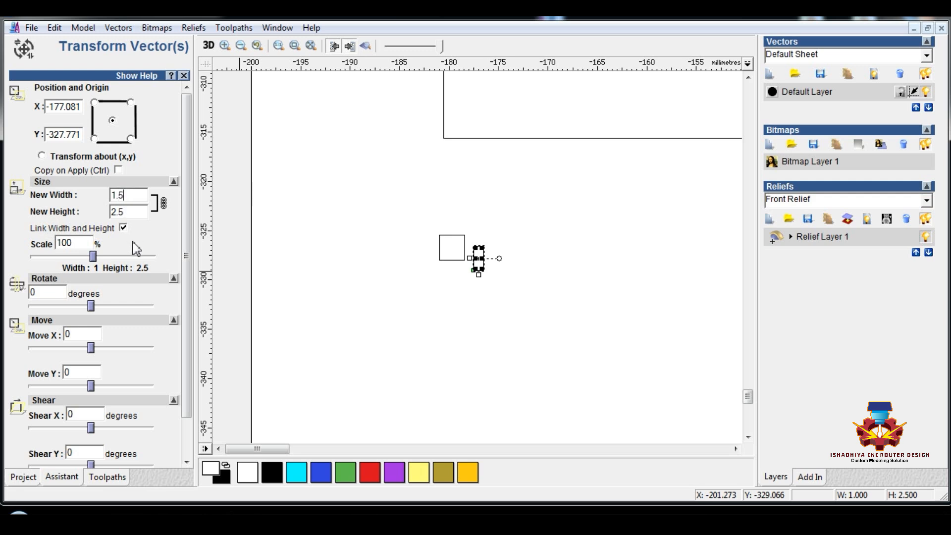
pyautogui.click(123, 229)
pyautogui.doubleClick(161, 213)
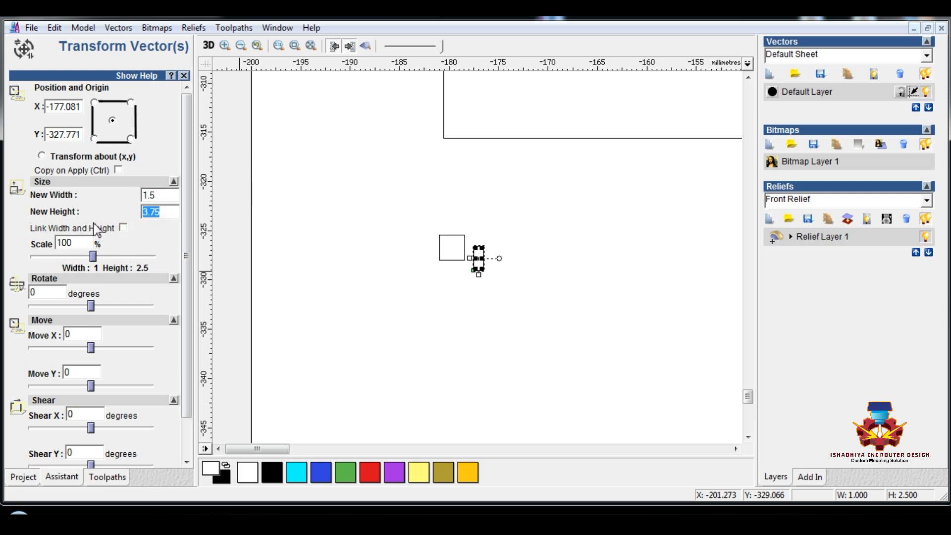
pyautogui.write('2.5')
pyautogui.scroll(-3, 144, 345)
pyautogui.click(121, 447)
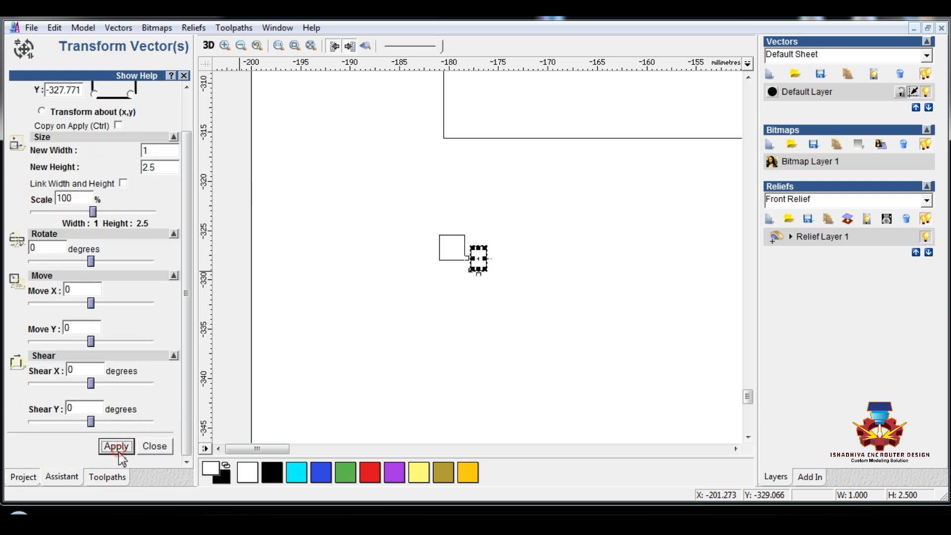
pyautogui.click(154, 445)
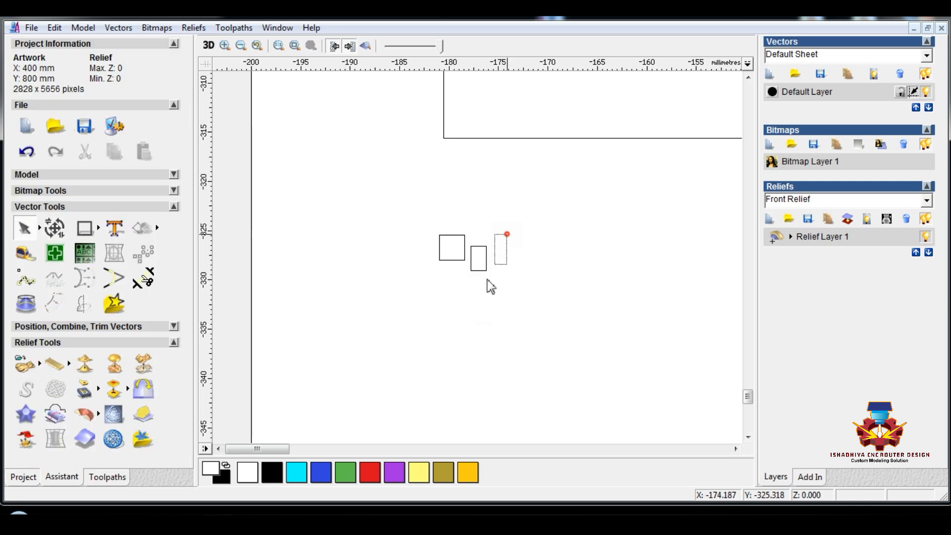
# Snap the narrow rectangle flush against the square and copy the pair end to end into a 48 mm long row.
pyautogui.moveTo(462, 304); pyautogui.dragTo(462, 305)
pyautogui.moveTo(472, 245)
pyautogui.mouseDown()
pyautogui.moveTo(467, 229)
pyautogui.moveTo(441, 238)
pyautogui.moveTo(478, 239)
pyautogui.mouseUp()
pyautogui.moveTo(408, 237); pyautogui.dragTo(573, 290)
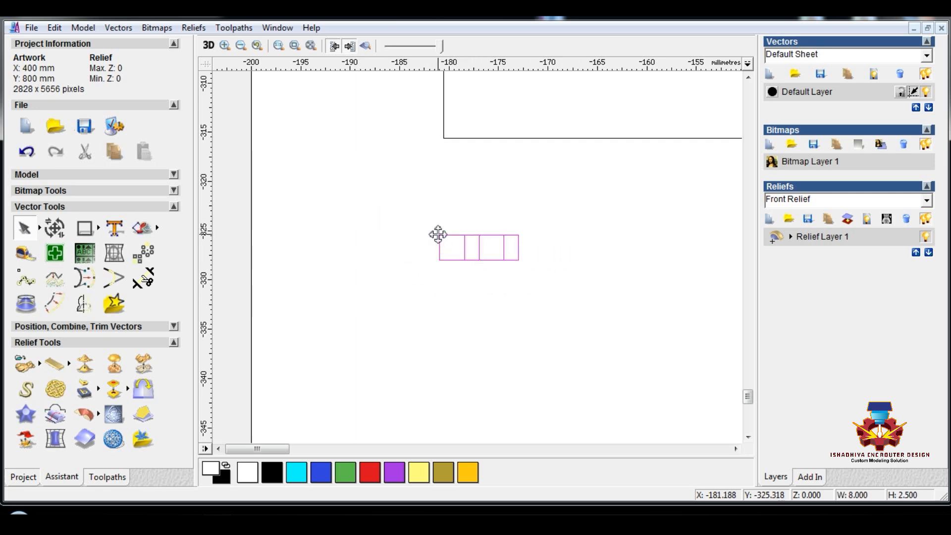
pyautogui.keyDown('ctrl'); pyautogui.moveTo(438, 233); pyautogui.dragTo(517, 236); pyautogui.keyUp('ctrl')
pyautogui.scroll(-2, 422, 245)
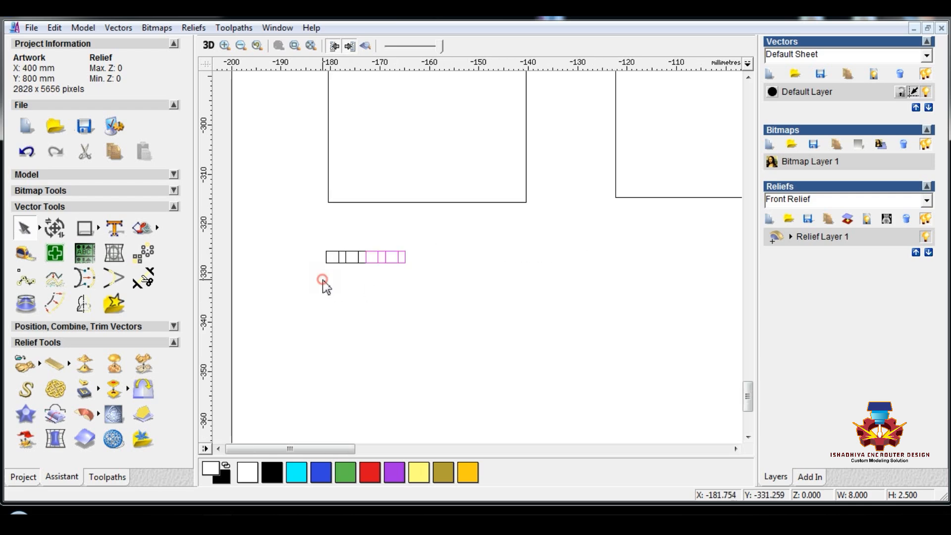
pyautogui.moveTo(322, 281); pyautogui.dragTo(448, 240)
pyautogui.keyDown('ctrl'); pyautogui.moveTo(326, 251); pyautogui.dragTo(569, 285); pyautogui.keyUp('ctrl')
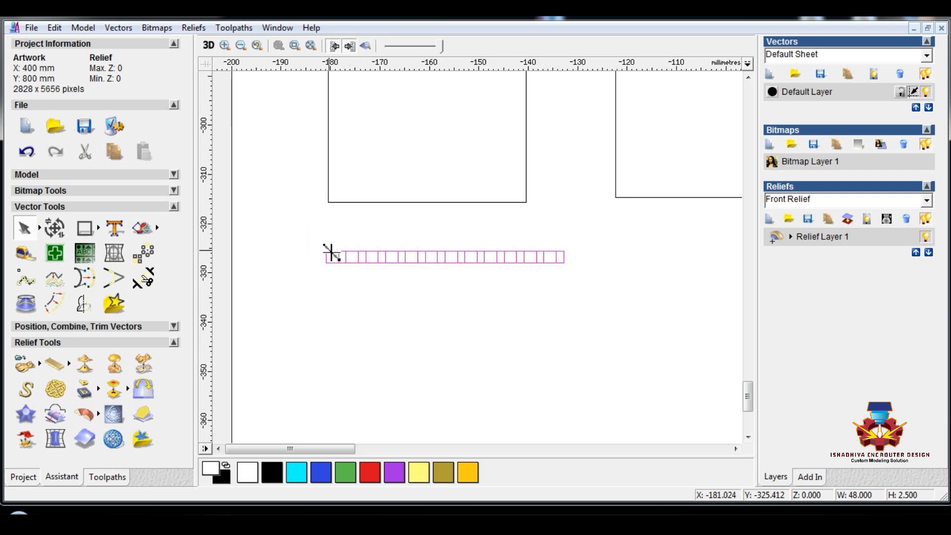
# Copy the narrow end rectangle to the front of the row and move the row to the left large rectangle's lower-left corner.
pyautogui.click(564, 253)
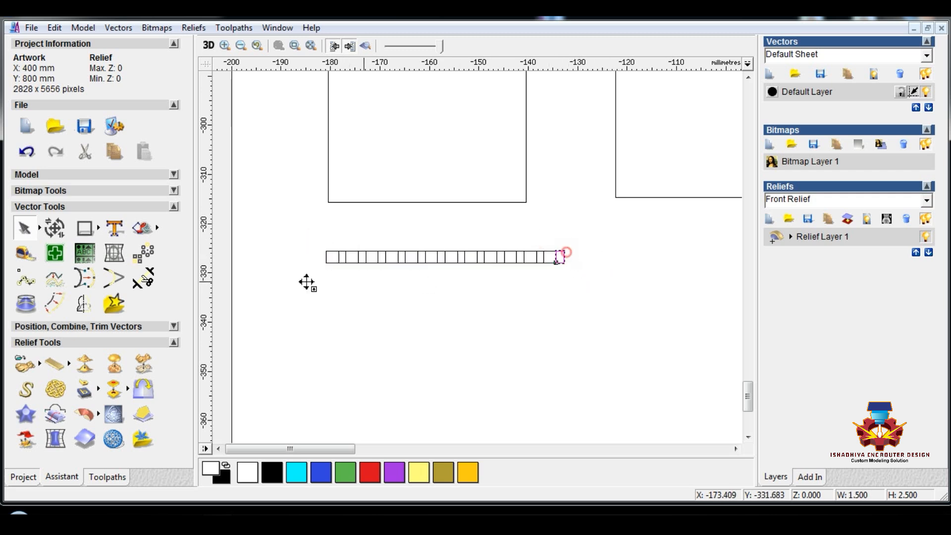
pyautogui.moveTo(318, 247); pyautogui.dragTo(462, 268)
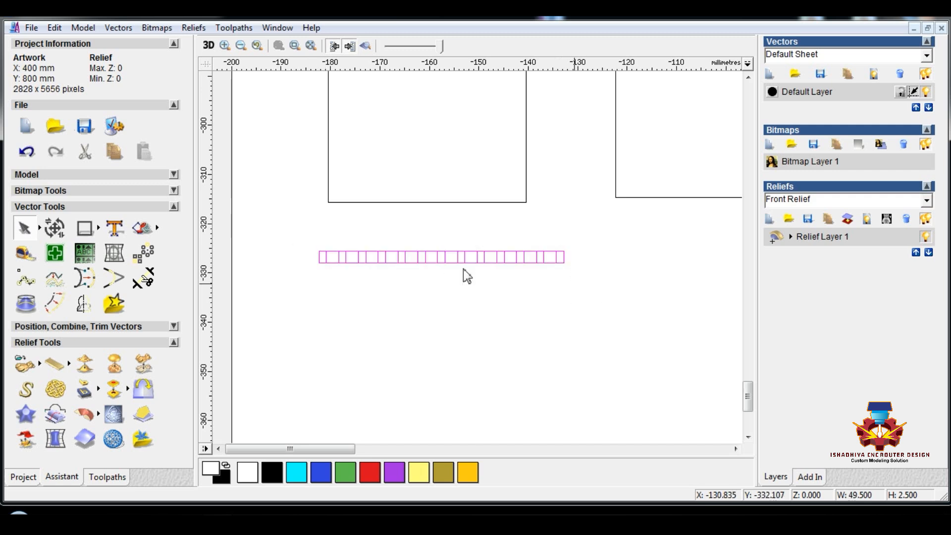
pyautogui.moveTo(315, 251); pyautogui.dragTo(325, 201)
pyautogui.click(533, 250)
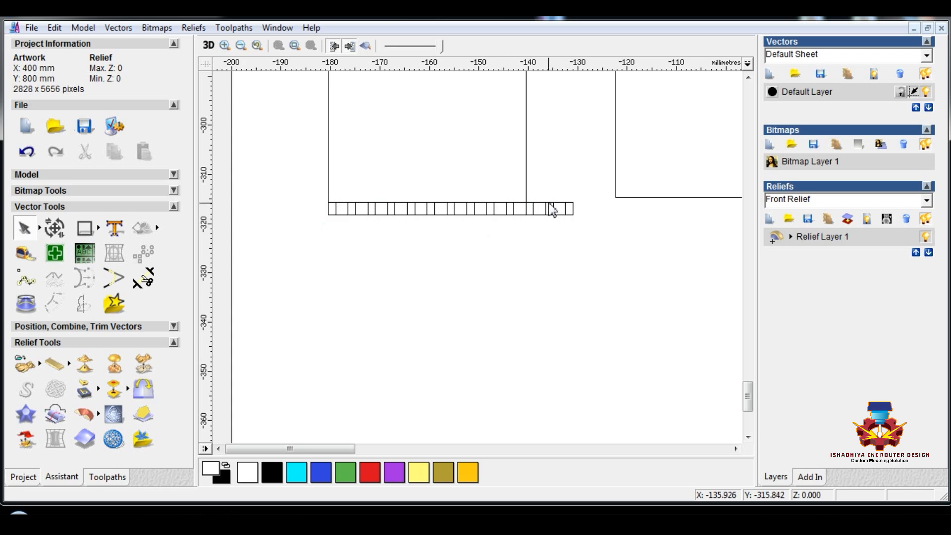
# Delete the row's surplus pieces beyond the large rectangle's right edge and set the remaining row's width to 40 mm.
pyautogui.moveTo(528, 196); pyautogui.dragTo(609, 267)
pyautogui.press('Delete')
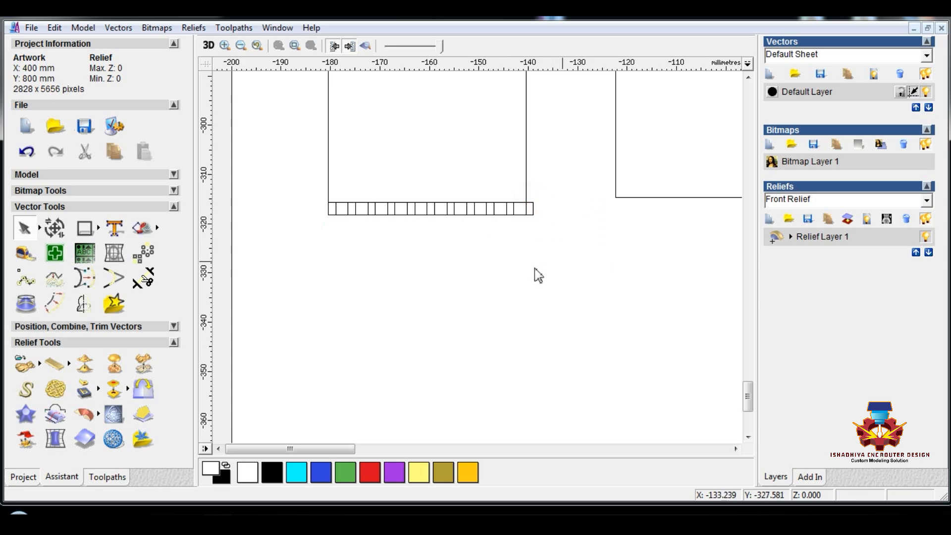
pyautogui.moveTo(280, 235); pyautogui.dragTo(488, 200)
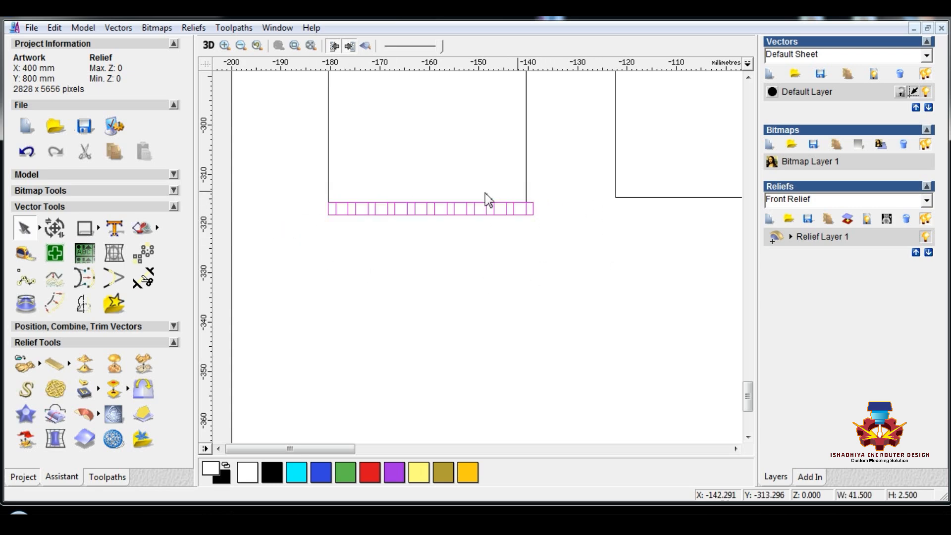
pyautogui.click(58, 226)
pyautogui.click(125, 229)
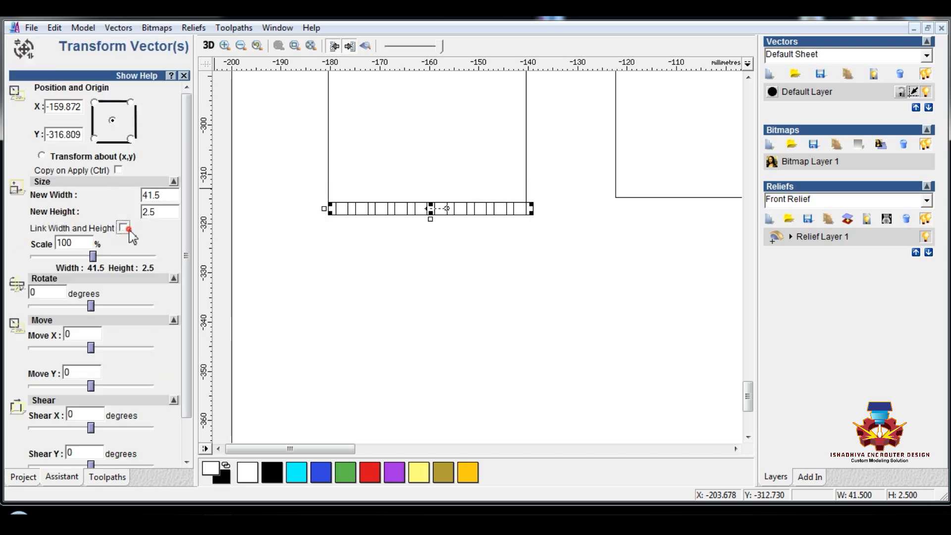
pyautogui.write('40')
pyautogui.scroll(-1, 113, 347)
pyautogui.click(129, 447)
pyautogui.click(153, 446)
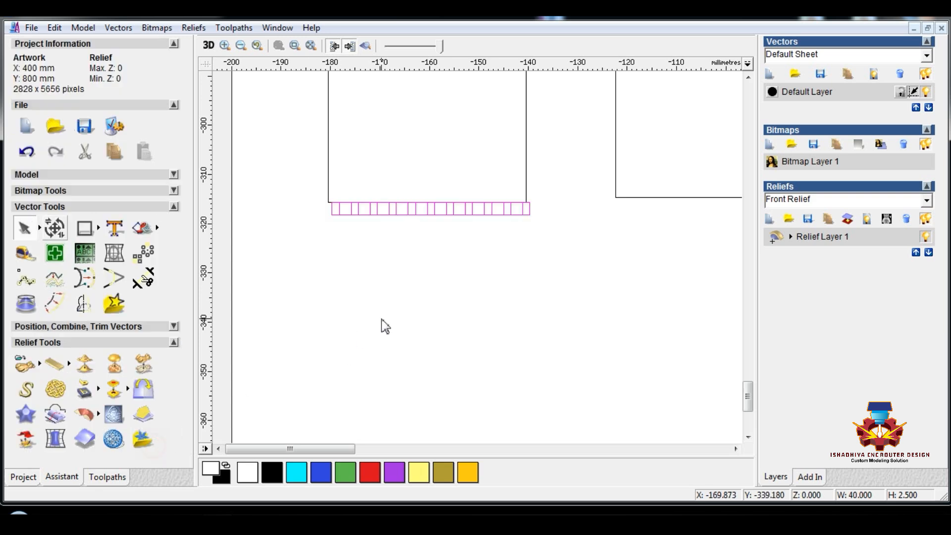
# Set the height of the whole row of small rectangles to 100 mm with width and height unlinked.
pyautogui.moveTo(291, 267); pyautogui.dragTo(561, 176)
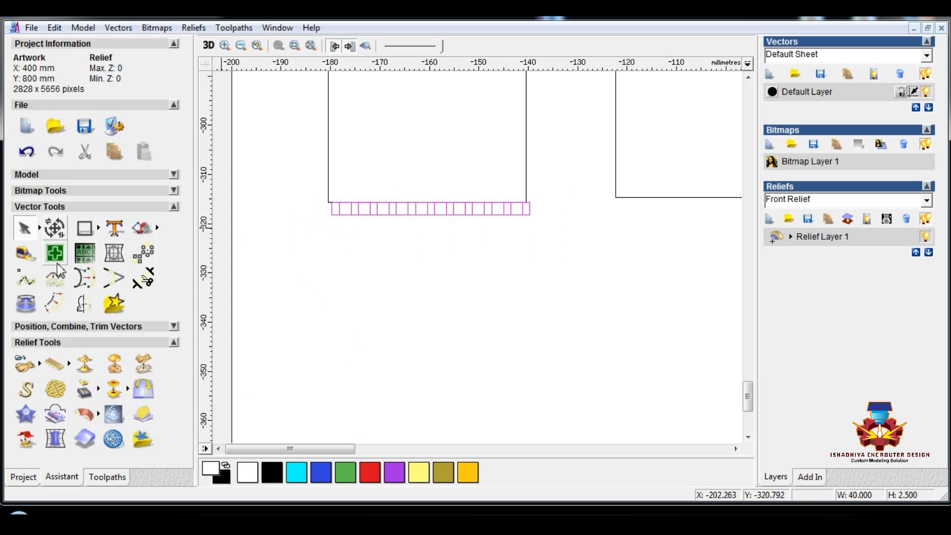
pyautogui.click(54, 231)
pyautogui.click(123, 228)
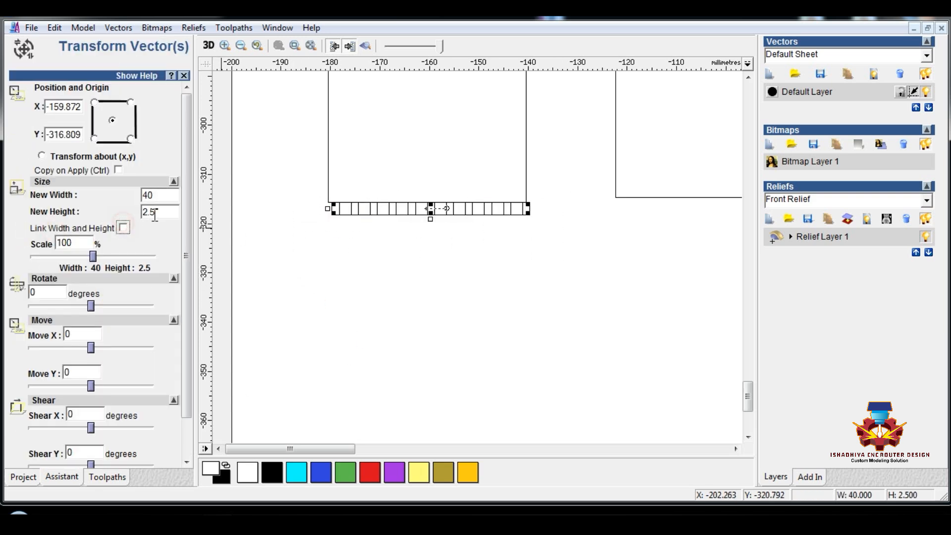
pyautogui.click(159, 212)
pyautogui.write('100')
pyautogui.scroll(-3, 109, 414)
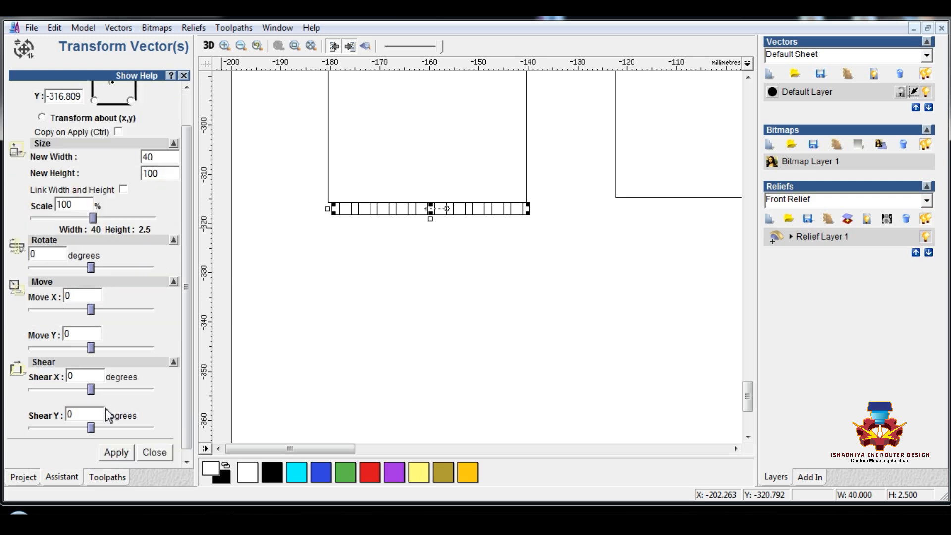
pyautogui.click(117, 449)
pyautogui.click(153, 449)
pyautogui.scroll(-3, 295, 370)
pyautogui.scroll(2, 292, 298)
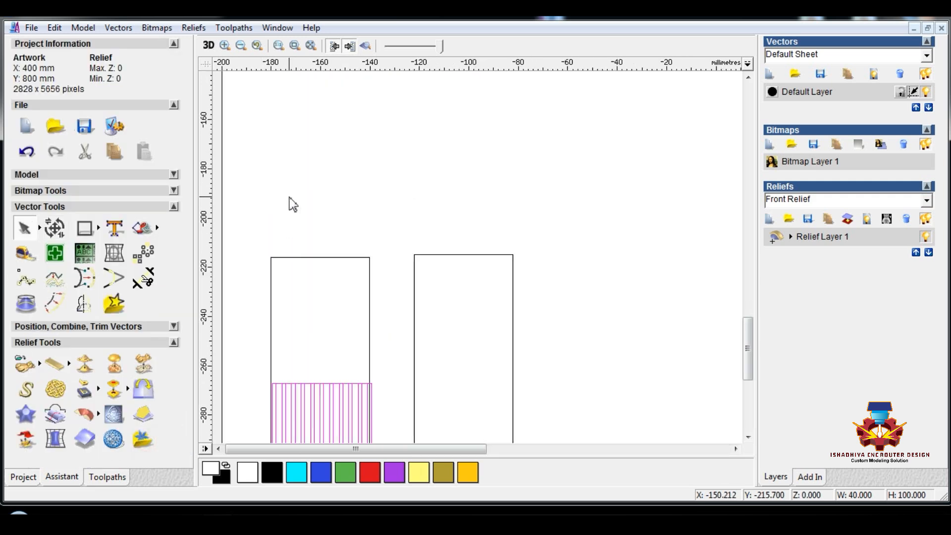
# Delete the large rectangle overlapping the row of tall strips.
pyautogui.click(290, 199)
pyautogui.click(299, 257)
pyautogui.press('Delete')
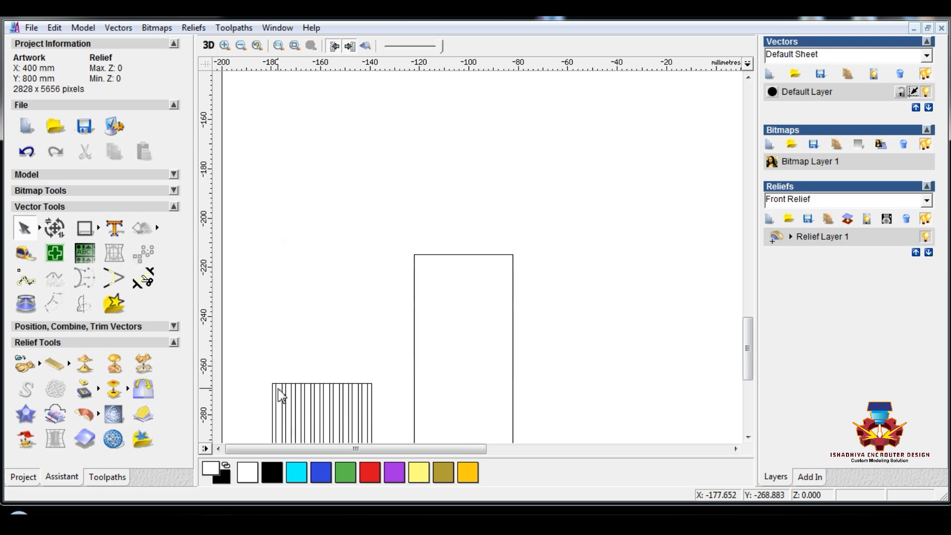
# Select all the wider strips in the row and group them together.
pyautogui.scroll(2, 277, 386)
pyautogui.click(349, 248)
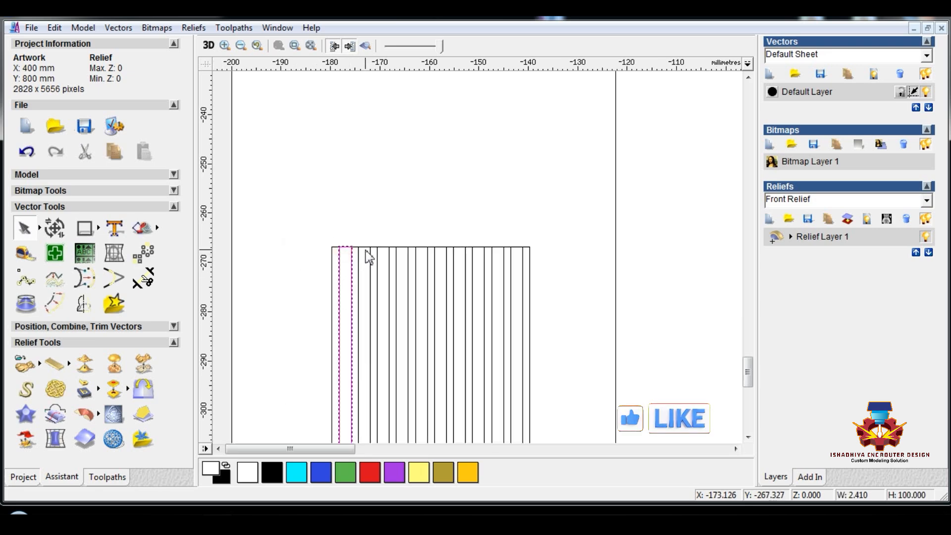
pyautogui.click(363, 248)
pyautogui.keyDown('shift'); pyautogui.click(381, 247); pyautogui.keyUp('shift')
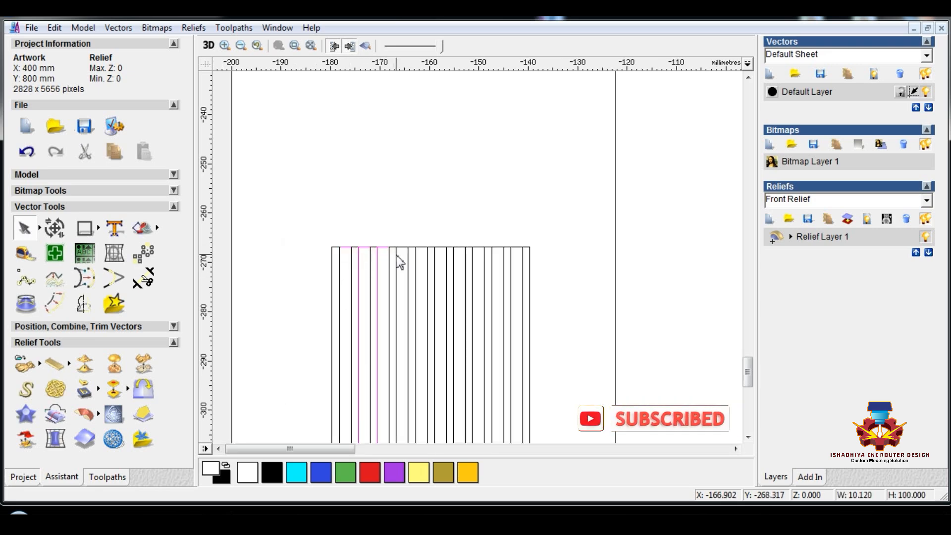
pyautogui.keyDown('shift'); pyautogui.click(400, 247); pyautogui.keyUp('shift')
pyautogui.keyDown('shift'); pyautogui.click(417, 247); pyautogui.keyUp('shift')
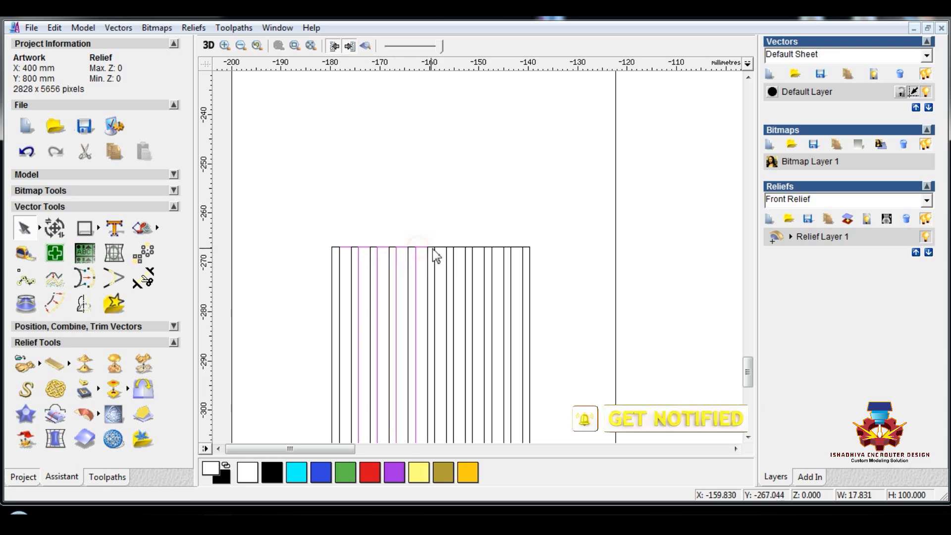
pyautogui.keyDown('shift'); pyautogui.click(436, 247); pyautogui.keyUp('shift')
pyautogui.keyDown('shift'); pyautogui.click(457, 248); pyautogui.keyUp('shift')
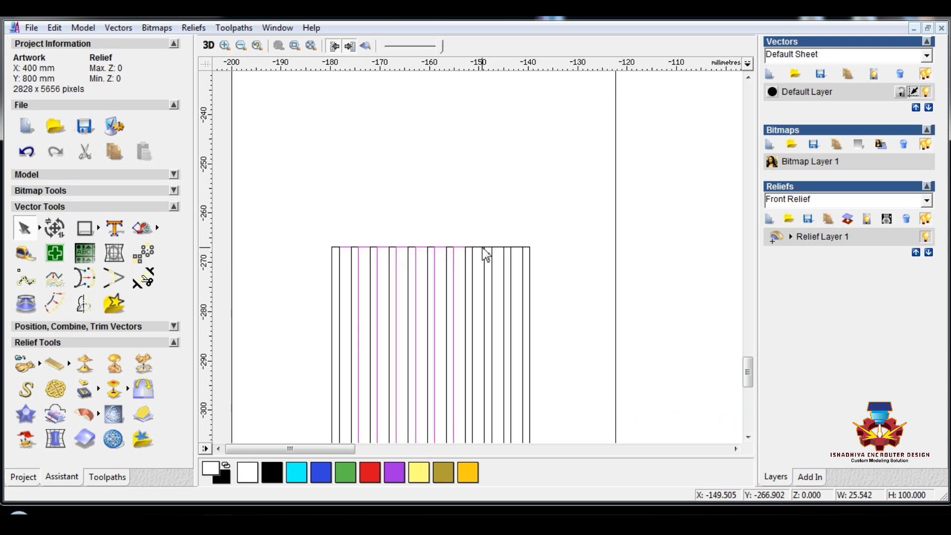
pyautogui.keyDown('shift'); pyautogui.click(478, 247); pyautogui.keyUp('shift')
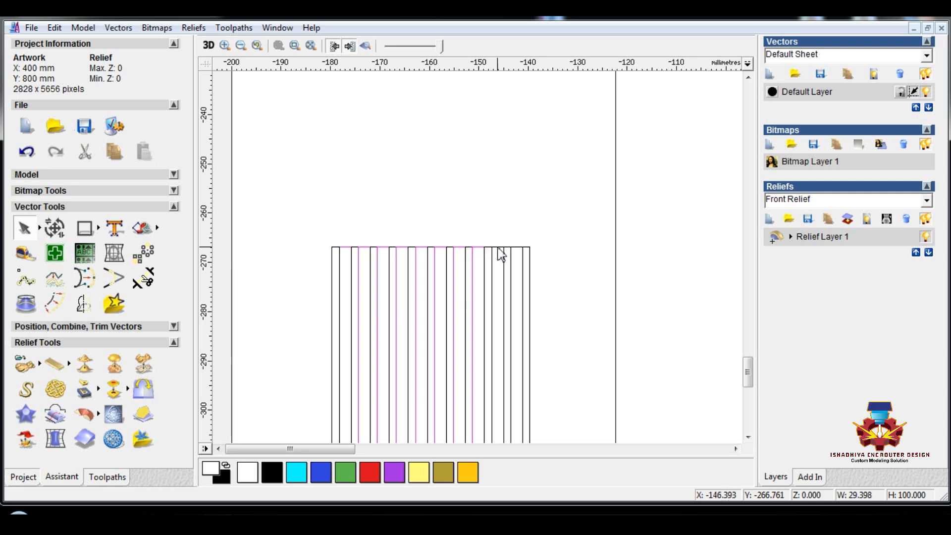
pyautogui.keyDown('shift'); pyautogui.click(498, 247); pyautogui.keyUp('shift')
pyautogui.keyDown('shift'); pyautogui.click(515, 247); pyautogui.keyUp('shift')
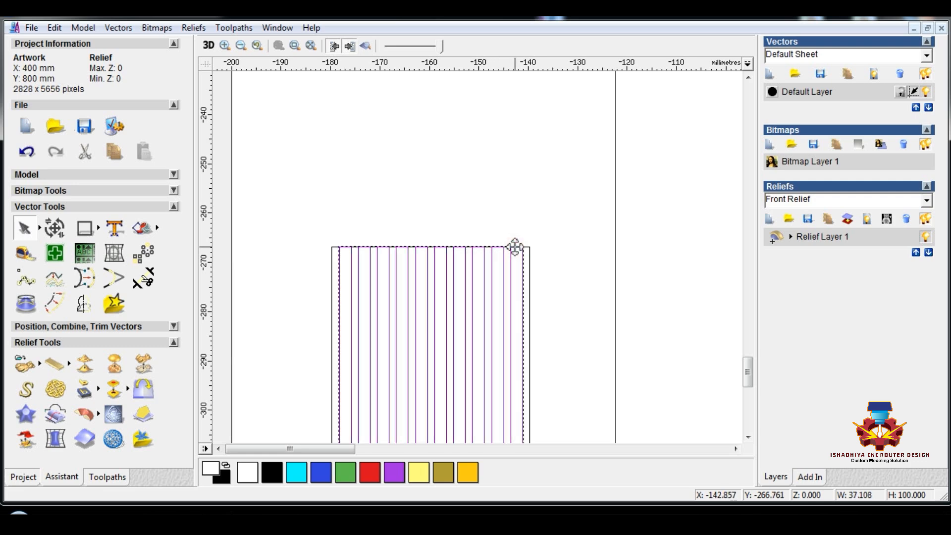
pyautogui.click(436, 210)
pyautogui.scroll(-2, 440, 238)
pyautogui.scroll(-2, 382, 244)
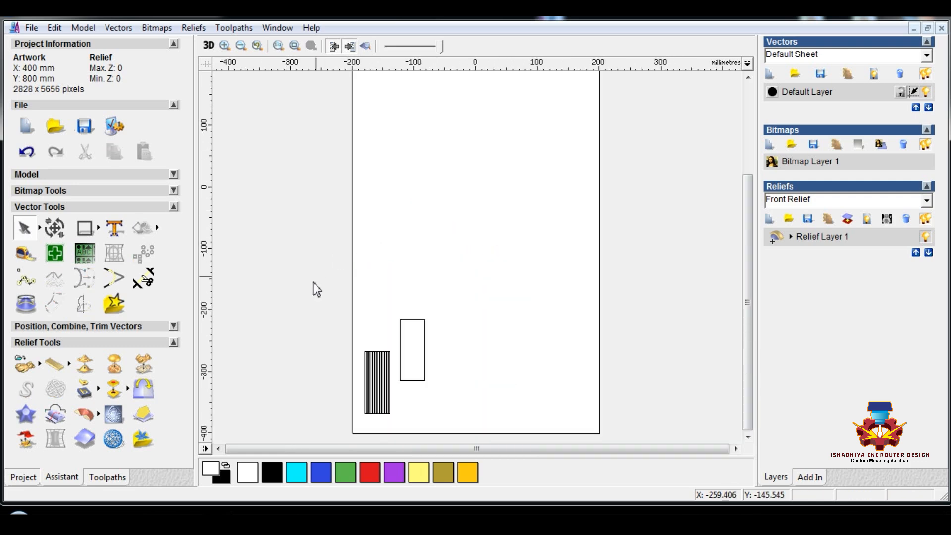
# Move the remaining large rectangle flush against the right side of the strip row, with its lower-left corner at the row's lower-right corner.
pyautogui.moveTo(295, 292); pyautogui.dragTo(392, 443)
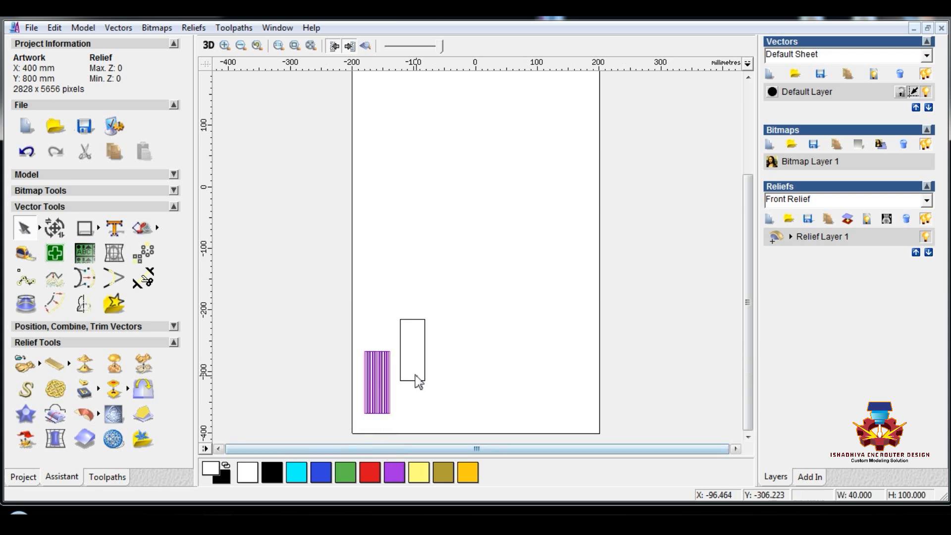
pyautogui.click(401, 330)
pyautogui.scroll(4, 385, 411)
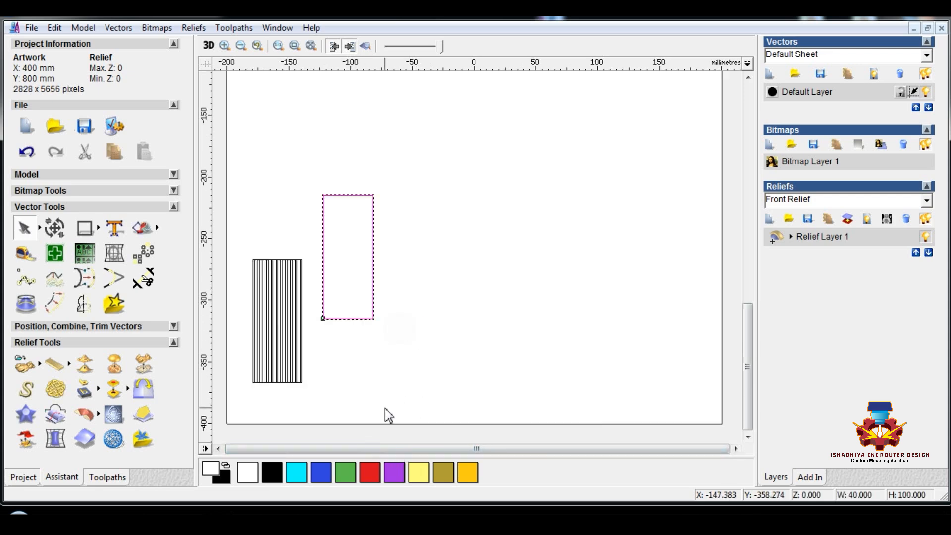
pyautogui.moveTo(411, 198); pyautogui.dragTo(372, 320)
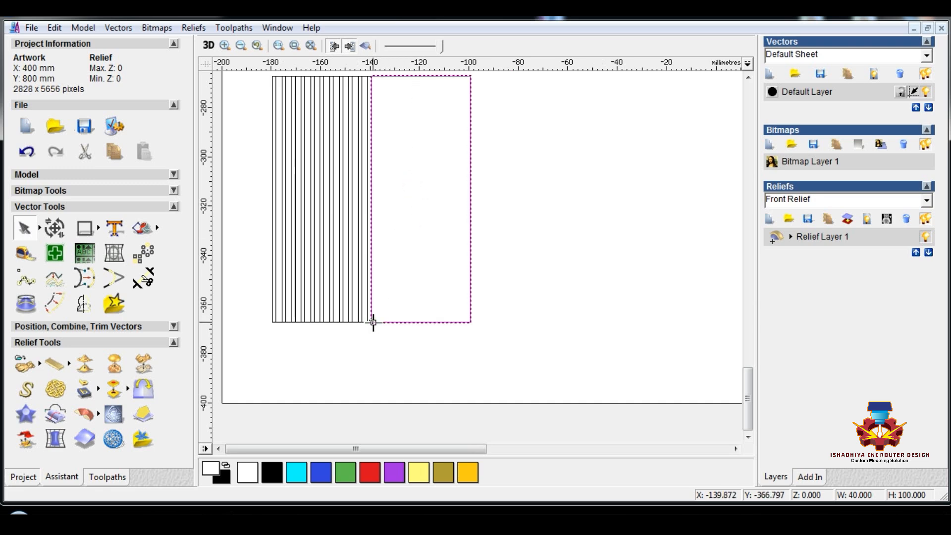
pyautogui.scroll(-2, 331, 360)
pyautogui.click(267, 200)
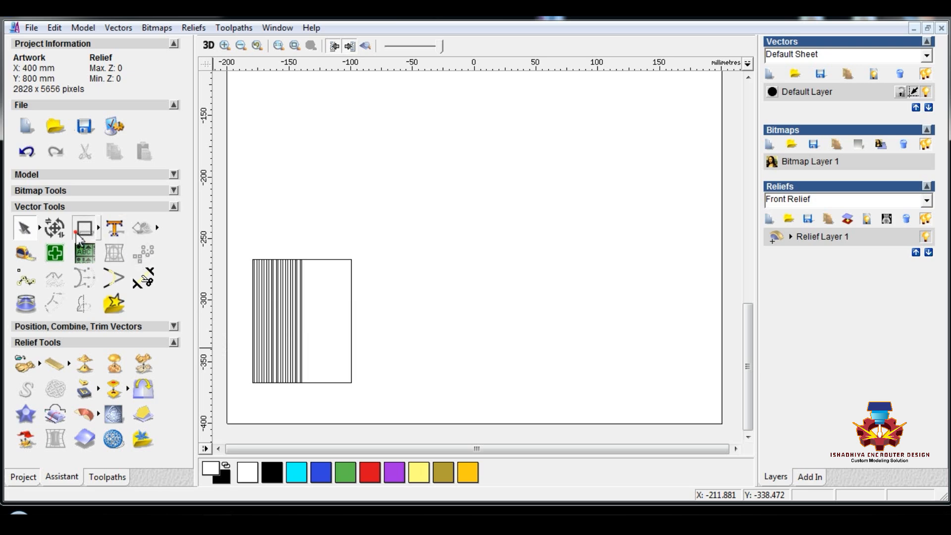
# Create a 400 × 800 mm rectangle centred at 0, 0 as the sheet outline.
pyautogui.click(84, 228)
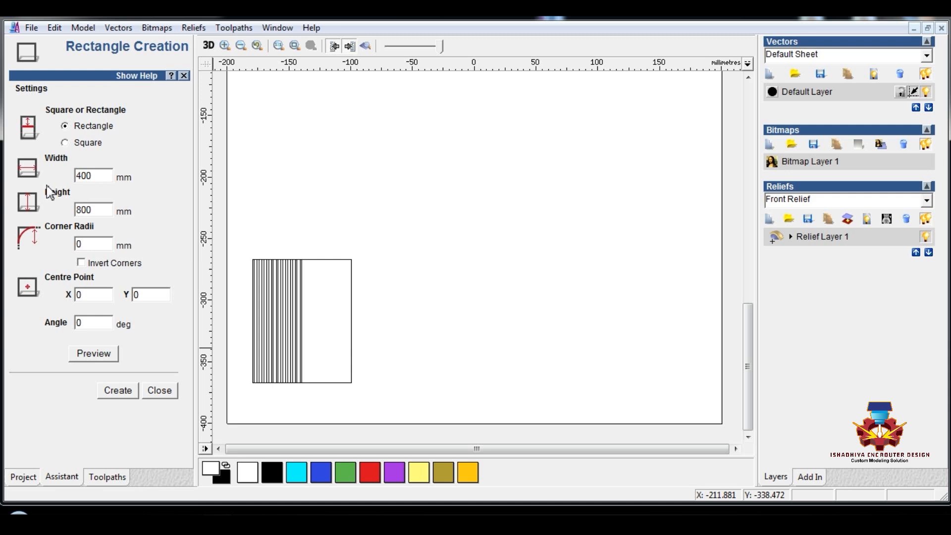
pyautogui.click(120, 393)
pyautogui.click(154, 391)
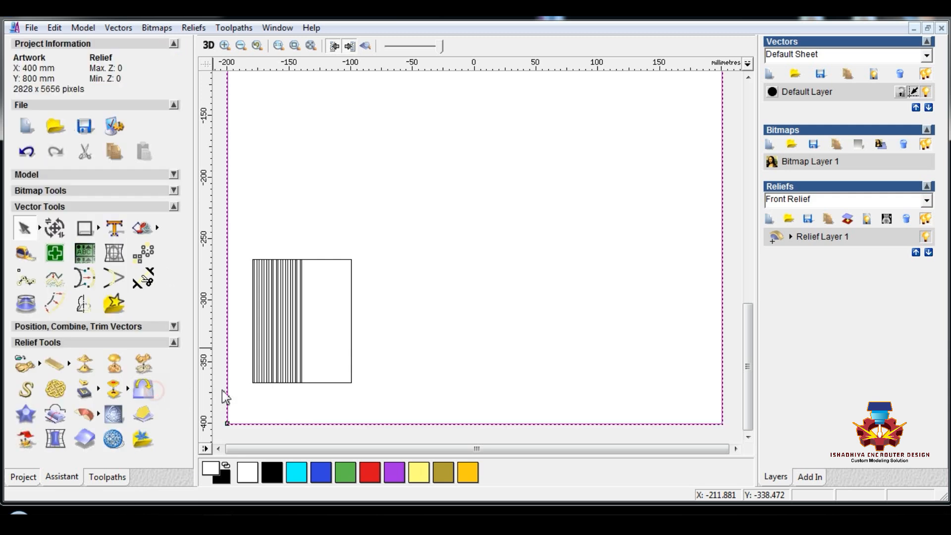
# Move the strips and the adjoining rectangle together into the lower-left corner of the sheet outline.
pyautogui.moveTo(391, 227); pyautogui.dragTo(242, 396)
pyautogui.scroll(1, 242, 396)
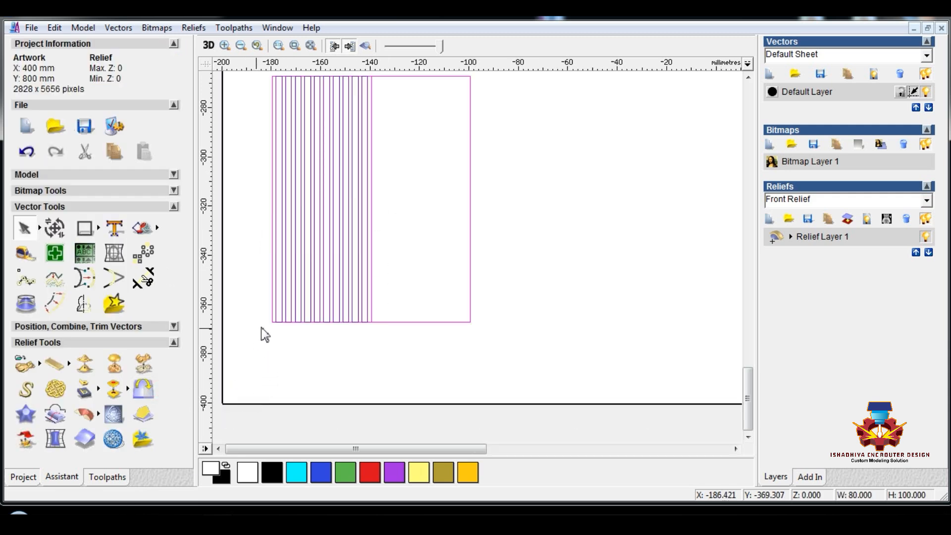
pyautogui.moveTo(271, 323); pyautogui.dragTo(223, 403)
pyautogui.click(550, 262)
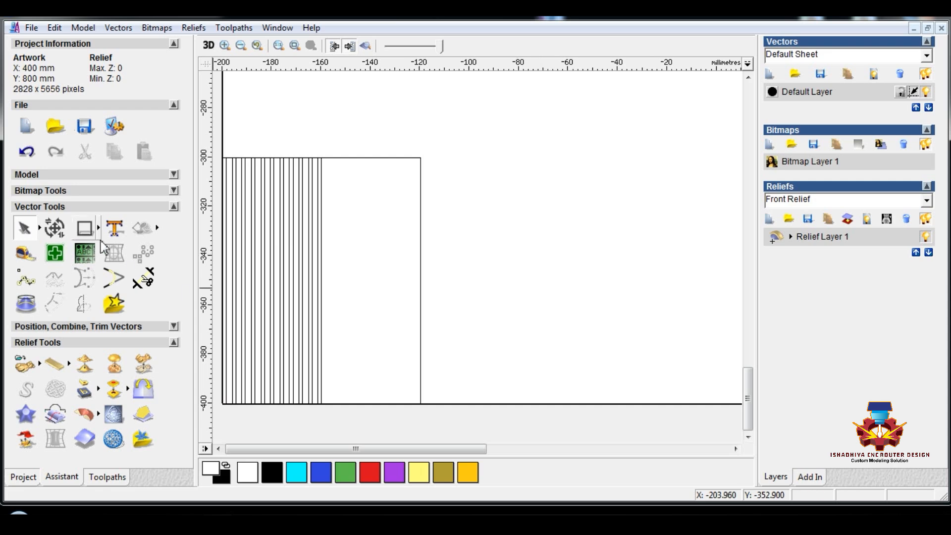
# Add a round relief shape scaled to a height of 1.0 to the grouped wide strips and create a new relief layer.
pyautogui.moveTo(96, 230)
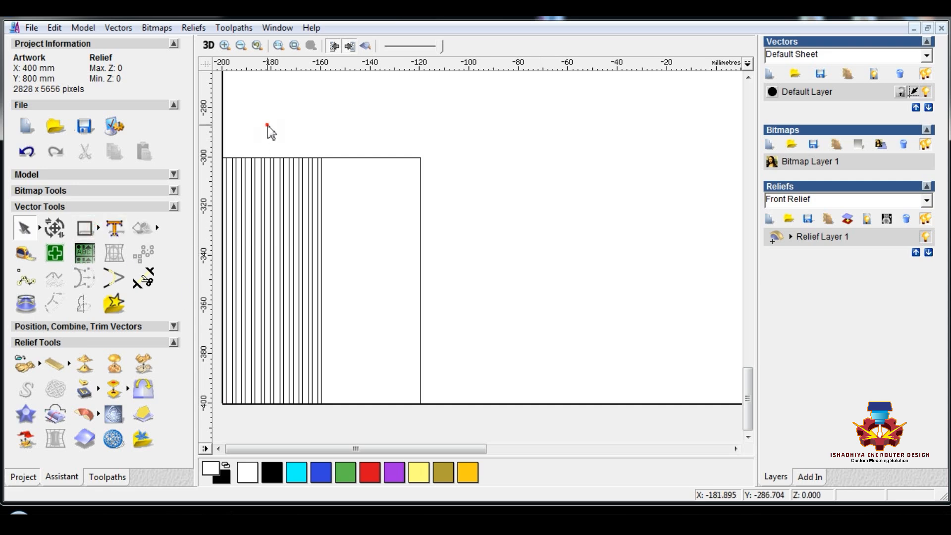
pyautogui.click(229, 158)
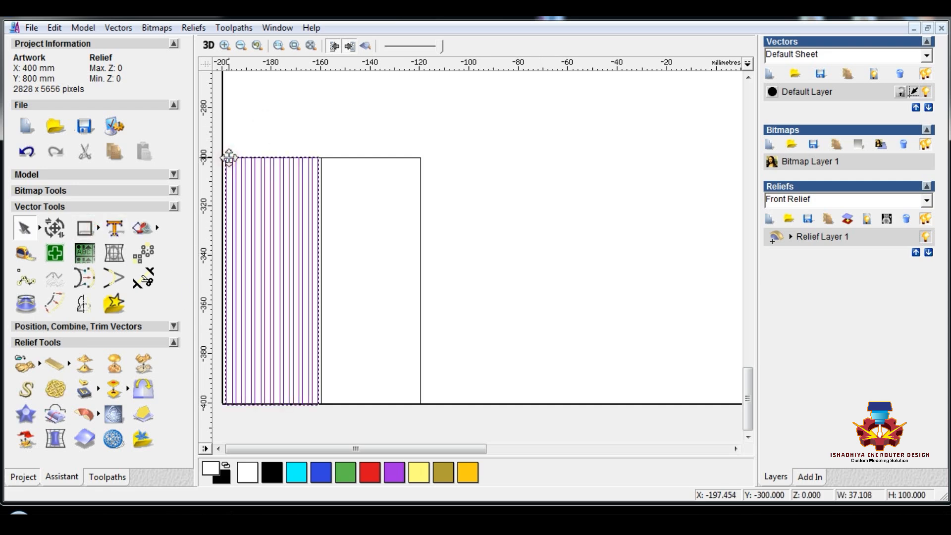
pyautogui.doubleClick(229, 158)
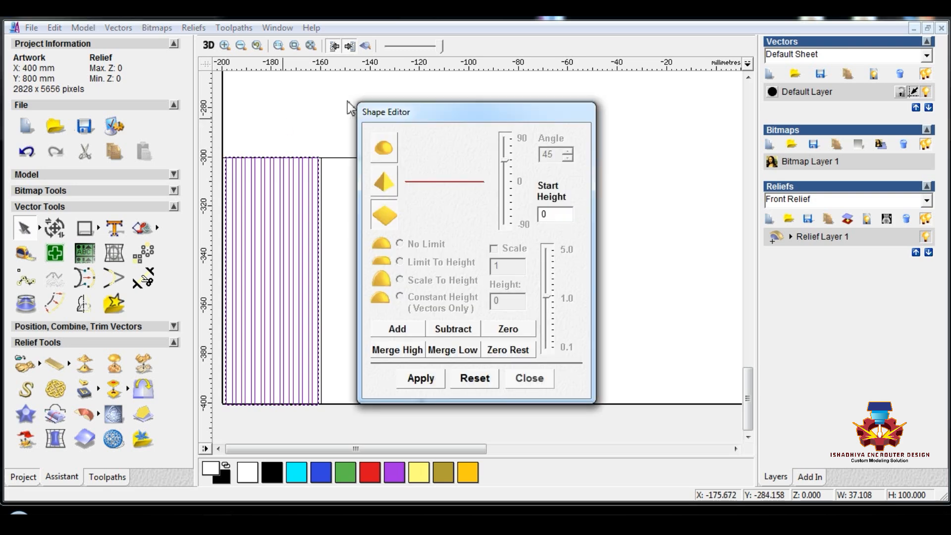
pyautogui.click(401, 281)
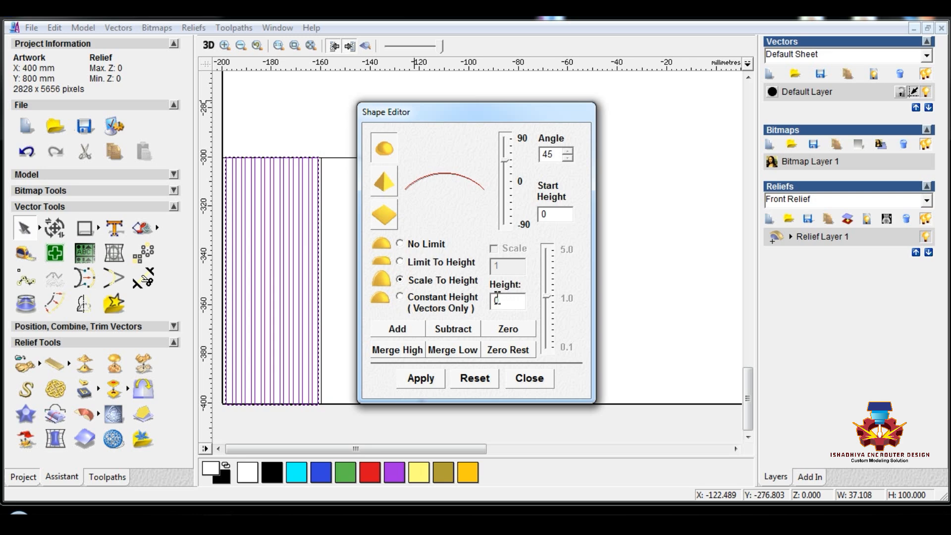
pyautogui.click(417, 333)
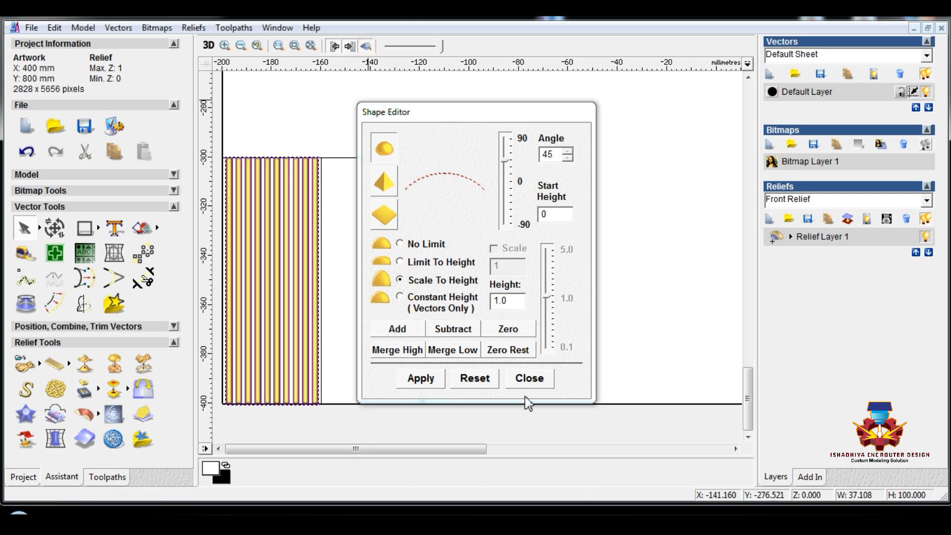
pyautogui.click(529, 378)
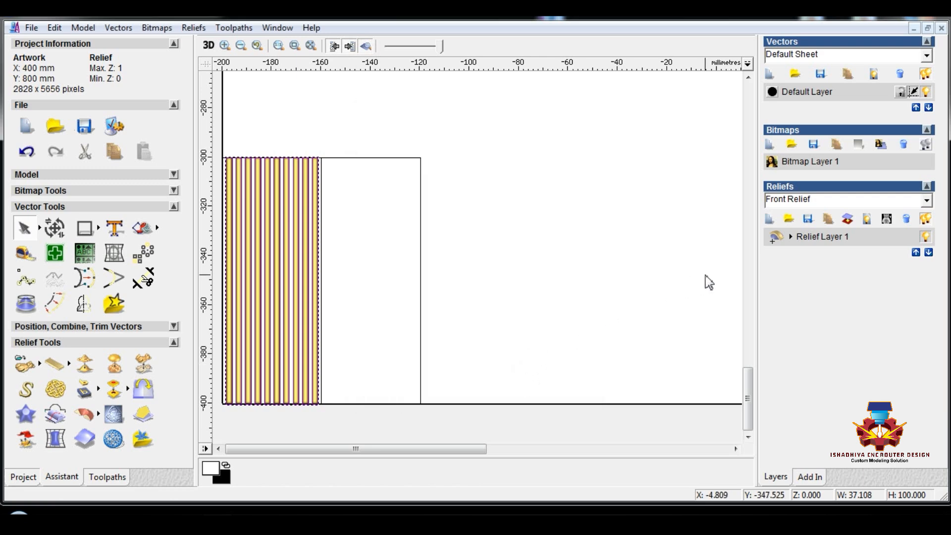
pyautogui.click(767, 220)
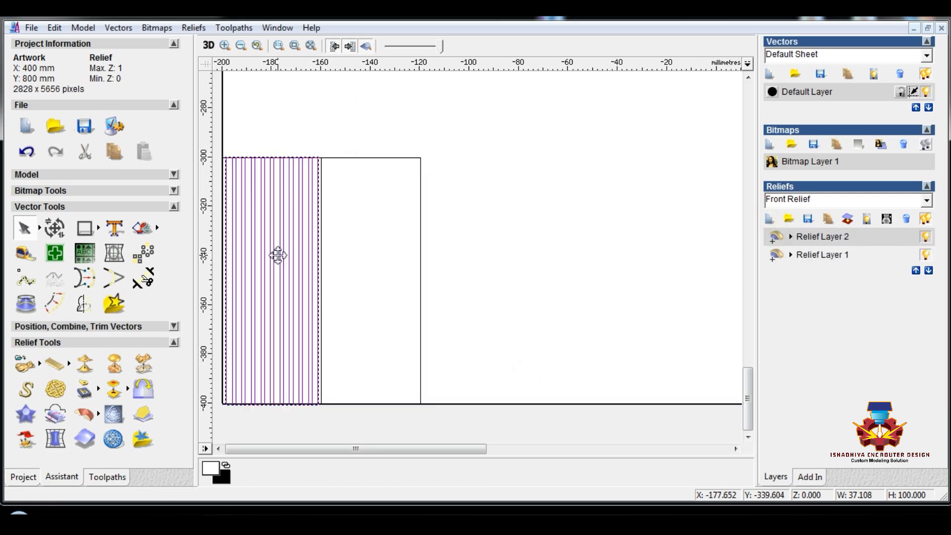
# Draw a vertical polyline about 114 mm long through the empty rectangle and centre it on that rectangle.
pyautogui.click(98, 227)
pyautogui.click(160, 227)
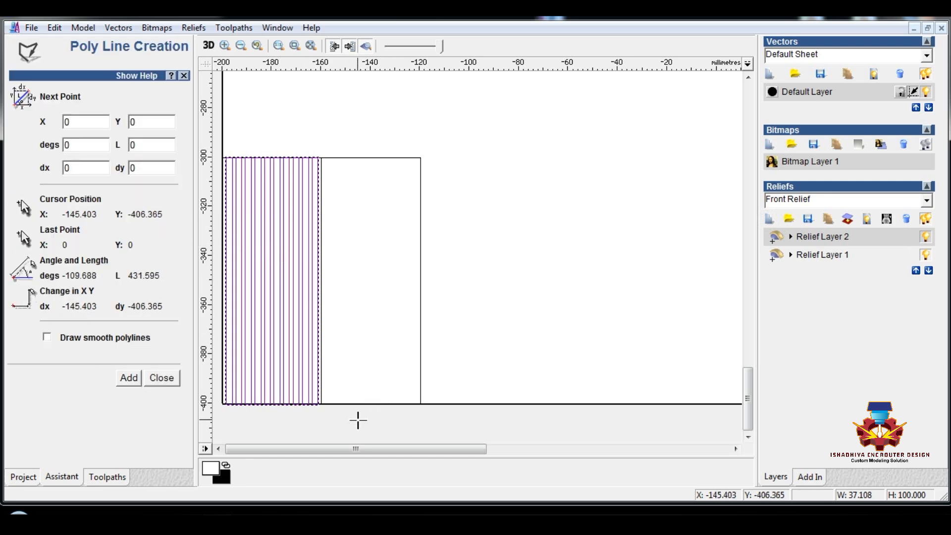
pyautogui.click(358, 420)
pyautogui.click(357, 140)
pyautogui.press('Escape')
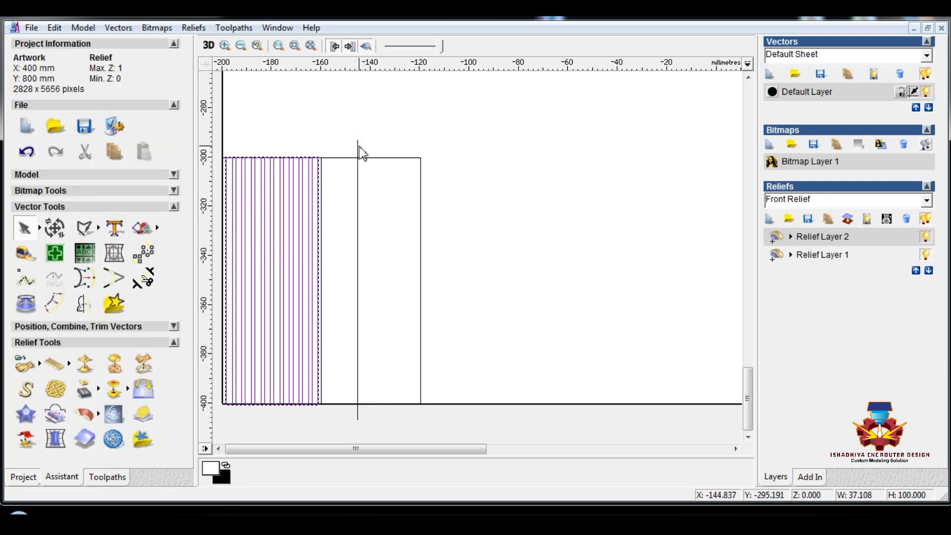
pyautogui.click(358, 146)
pyautogui.keyDown('shift'); pyautogui.click(365, 157); pyautogui.keyUp('shift')
pyautogui.press('c')
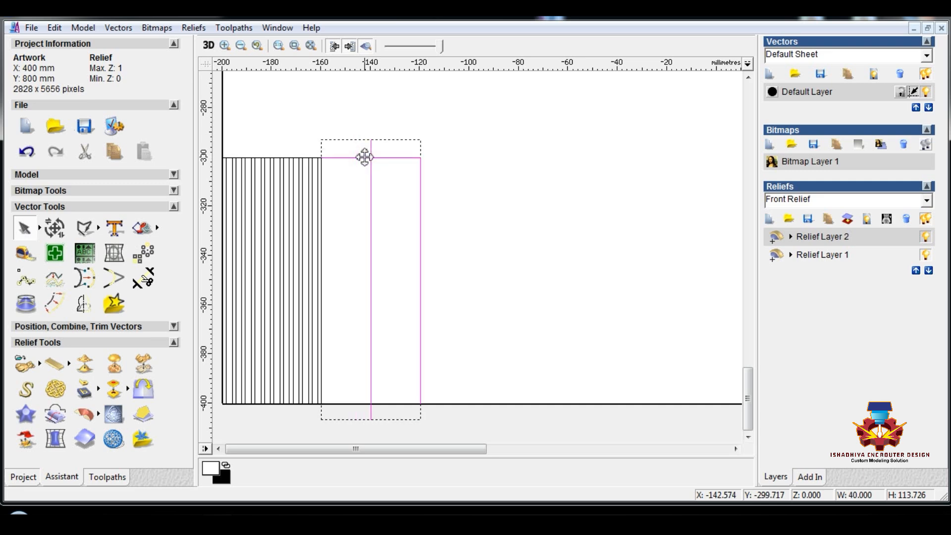
pyautogui.click(476, 327)
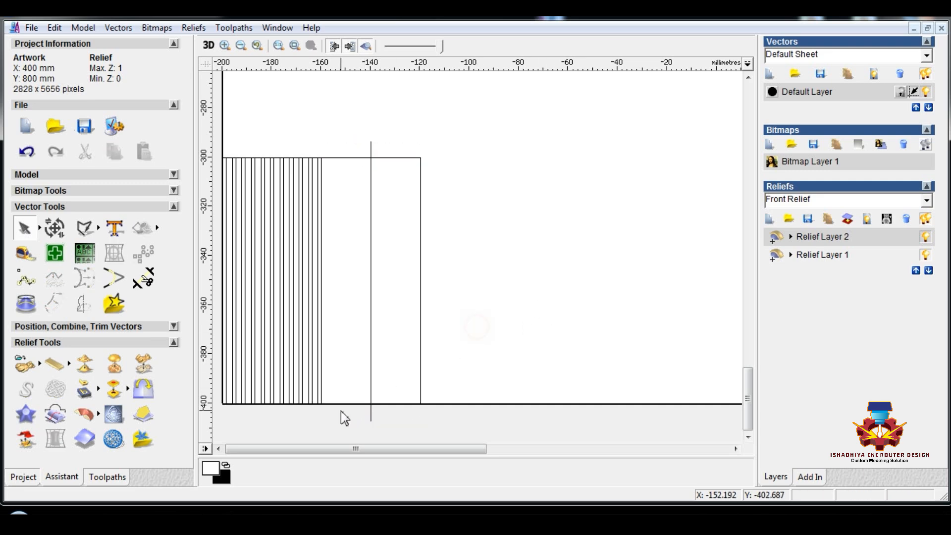
# Draw a slanted polyline about 20 mm wide and 9 mm high from the empty rectangle's lower-left corner to the centre line.
pyautogui.scroll(1, 341, 411)
pyautogui.click(84, 228)
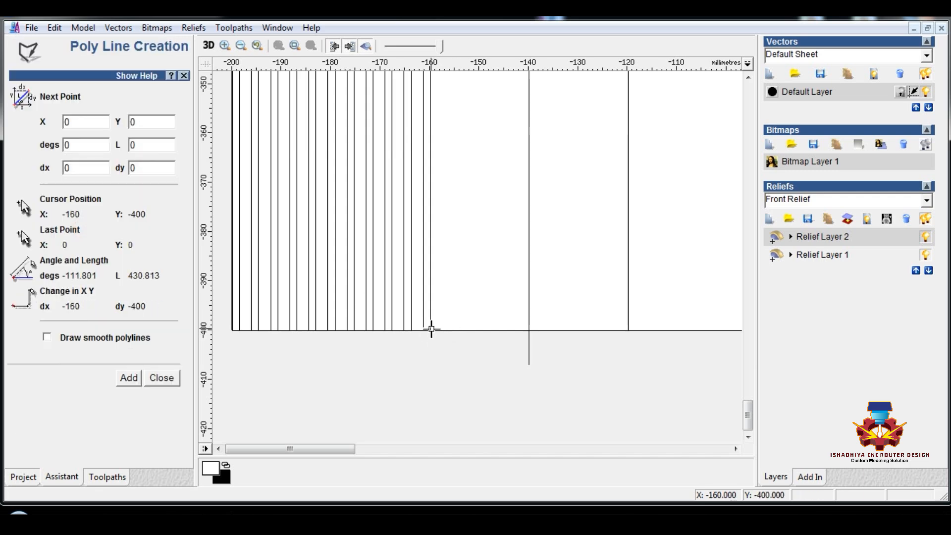
pyautogui.click(430, 328)
pyautogui.click(528, 285)
pyautogui.press('Escape')
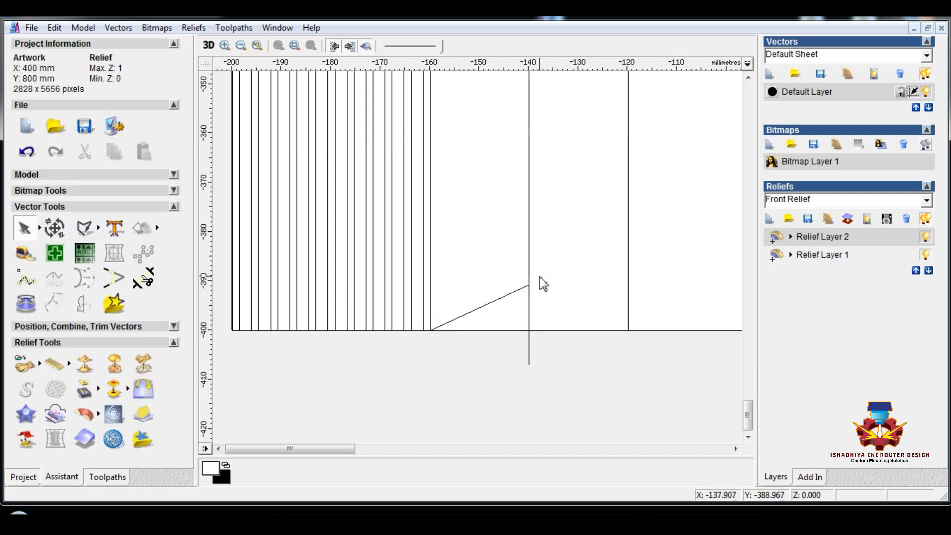
# Move the slanted line below the rectangle and turn it into a slightly bowed Bezier curve.
pyautogui.click(472, 309)
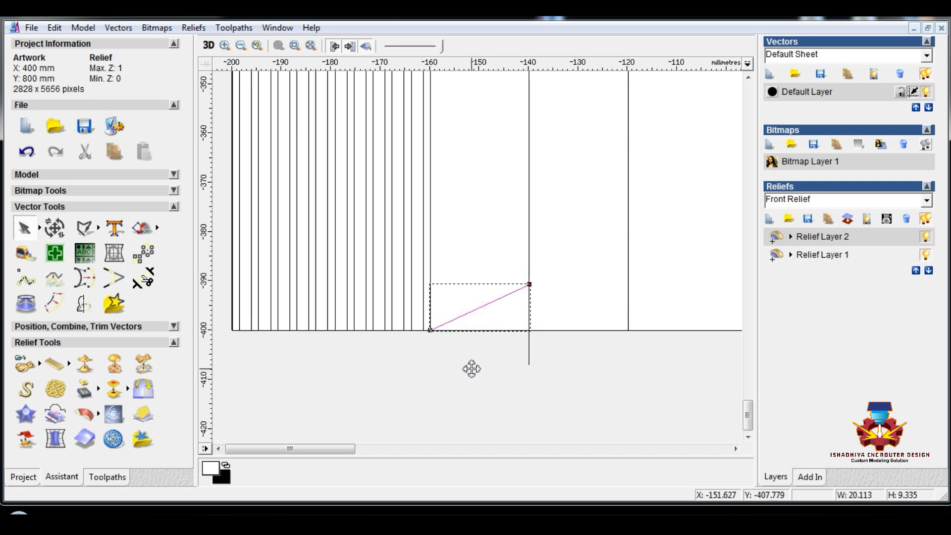
pyautogui.moveTo(472, 369); pyautogui.dragTo(472, 369)
pyautogui.doubleClick(472, 369)
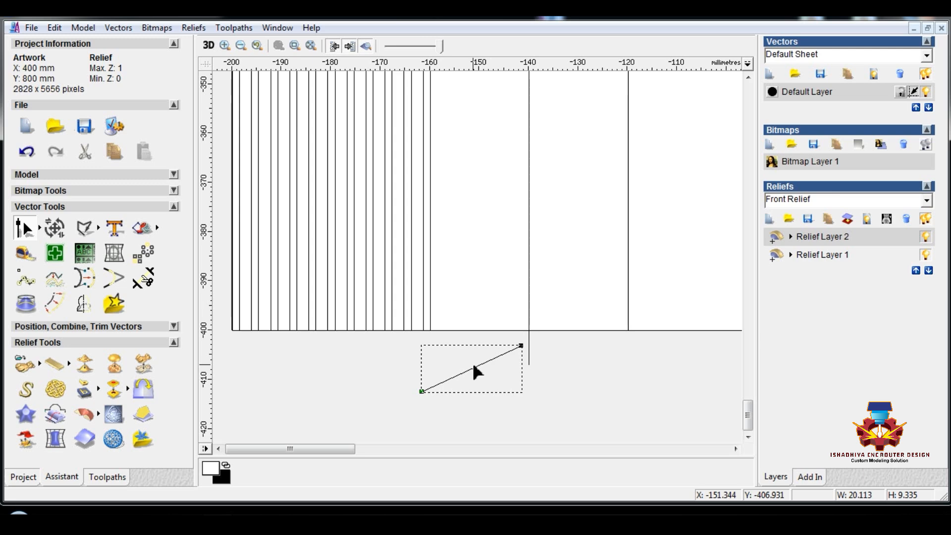
pyautogui.press('b')
pyautogui.moveTo(444, 349); pyautogui.dragTo(487, 386)
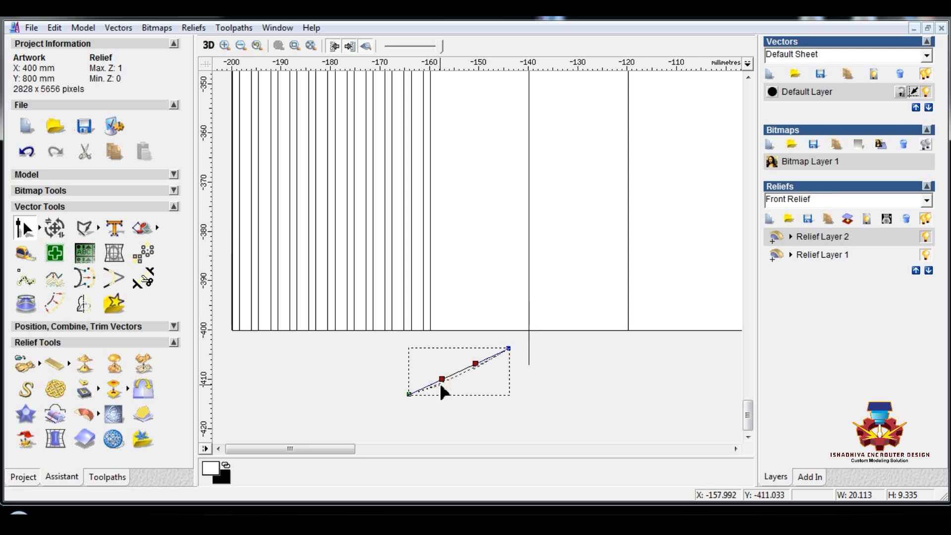
pyautogui.rightClick(438, 406)
pyautogui.click(344, 400)
pyautogui.press('n')
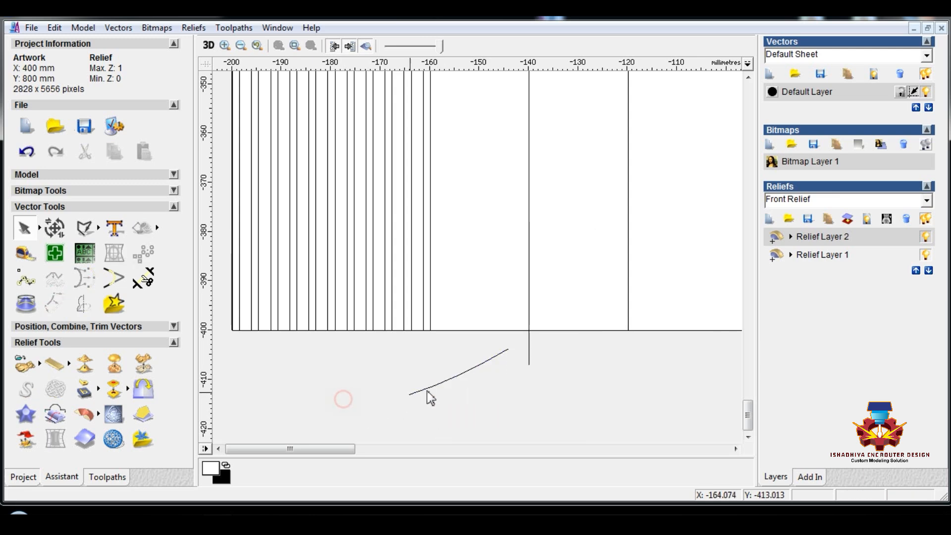
# Mirror a copy of the curve to its right and join both halves into one peaked profile.
pyautogui.click(448, 380)
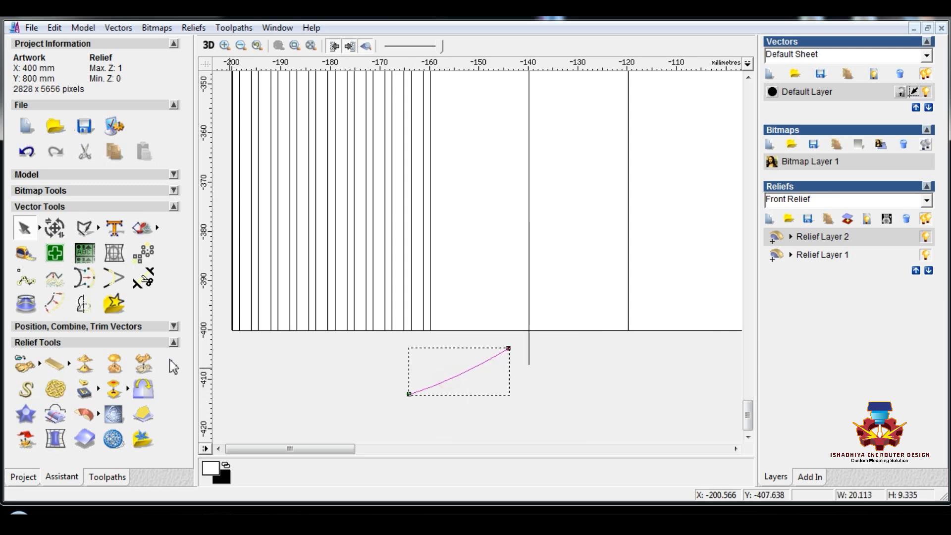
pyautogui.click(84, 303)
pyautogui.click(143, 198)
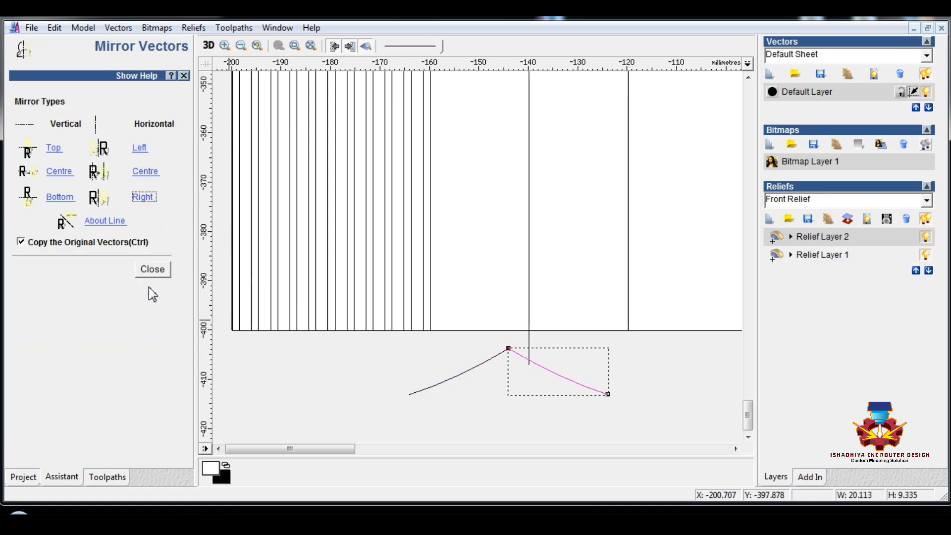
pyautogui.click(148, 270)
pyautogui.moveTo(361, 411); pyautogui.dragTo(637, 339)
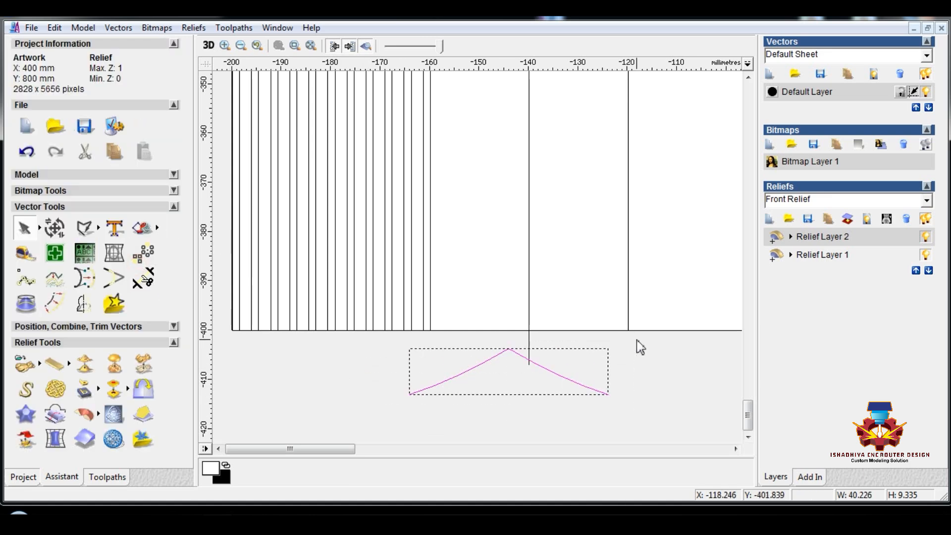
pyautogui.press('j')
pyautogui.click(166, 218)
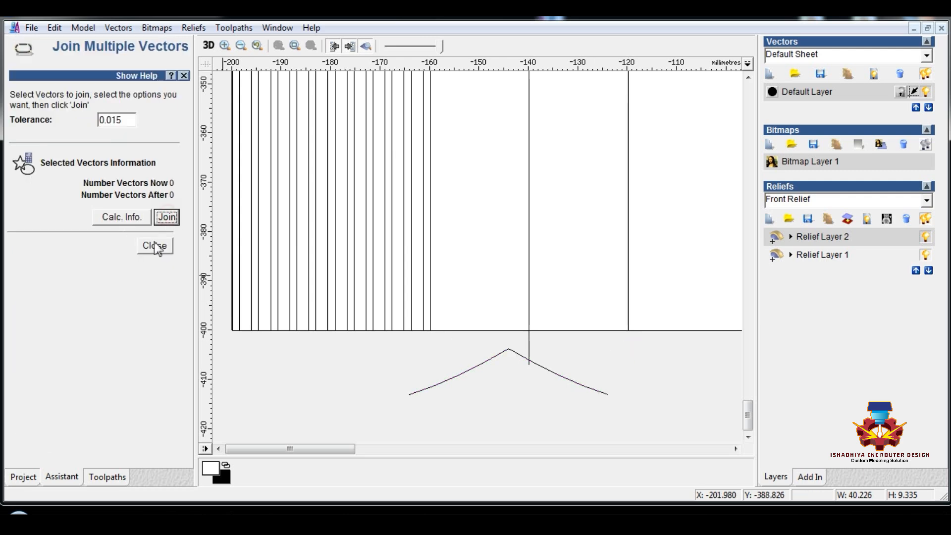
pyautogui.click(154, 246)
# Resize the joined profile to 40 mm wide and 3 mm high with width and height unlinked.
pyautogui.click(55, 228)
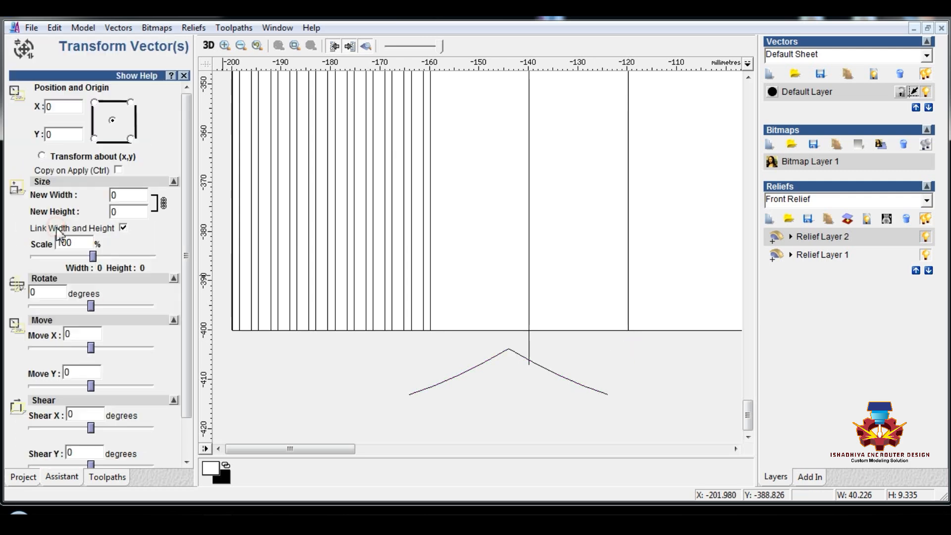
pyautogui.click(449, 377)
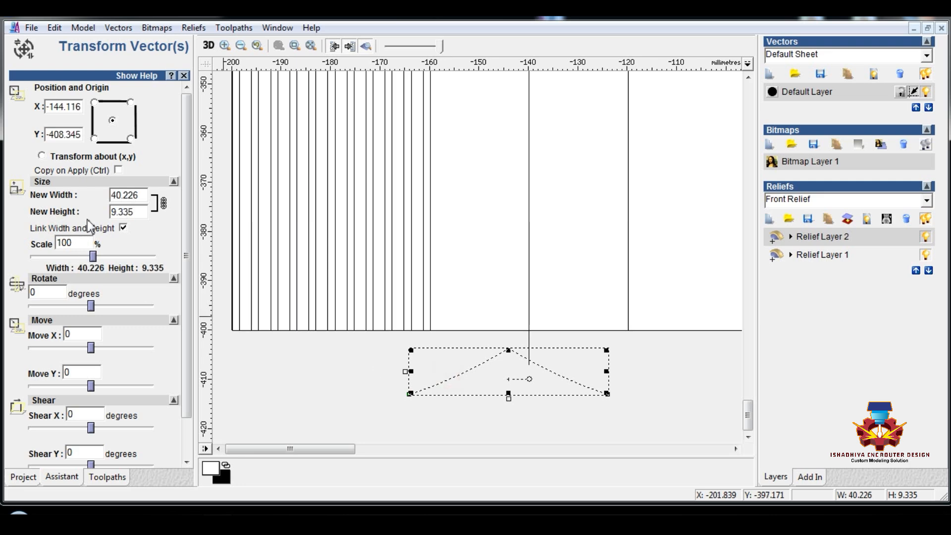
pyautogui.moveTo(140, 201); pyautogui.dragTo(72, 200)
pyautogui.write('40')
pyautogui.scroll(-2, 188, 369)
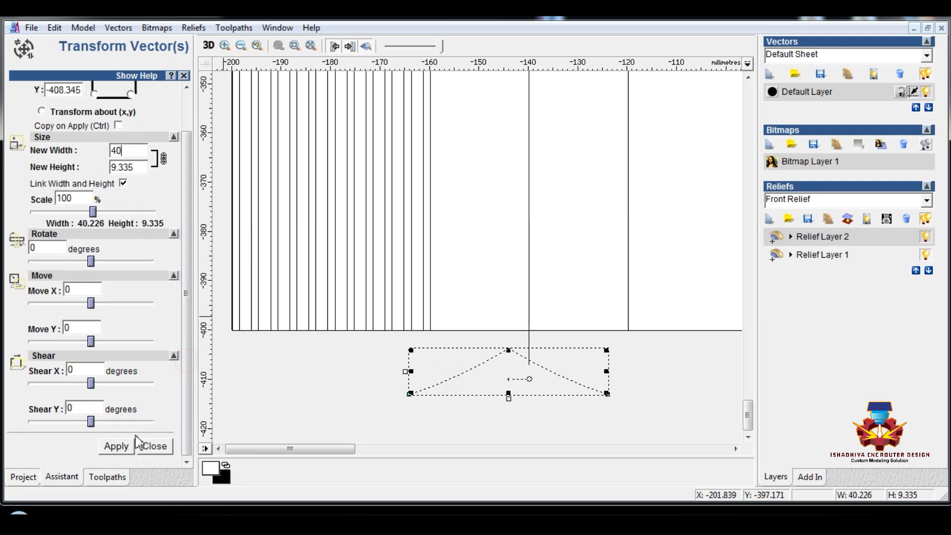
pyautogui.click(121, 446)
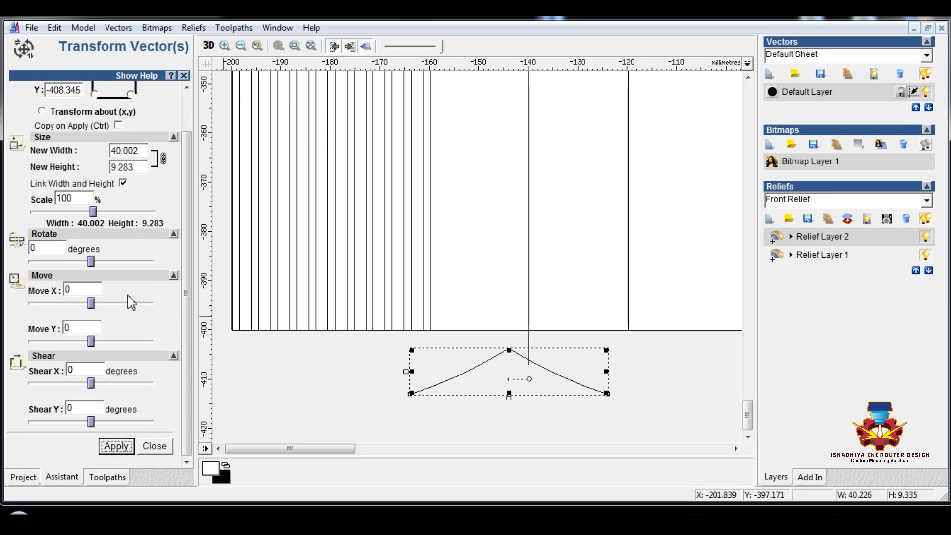
pyautogui.click(123, 183)
pyautogui.moveTo(171, 151); pyautogui.dragTo(131, 157)
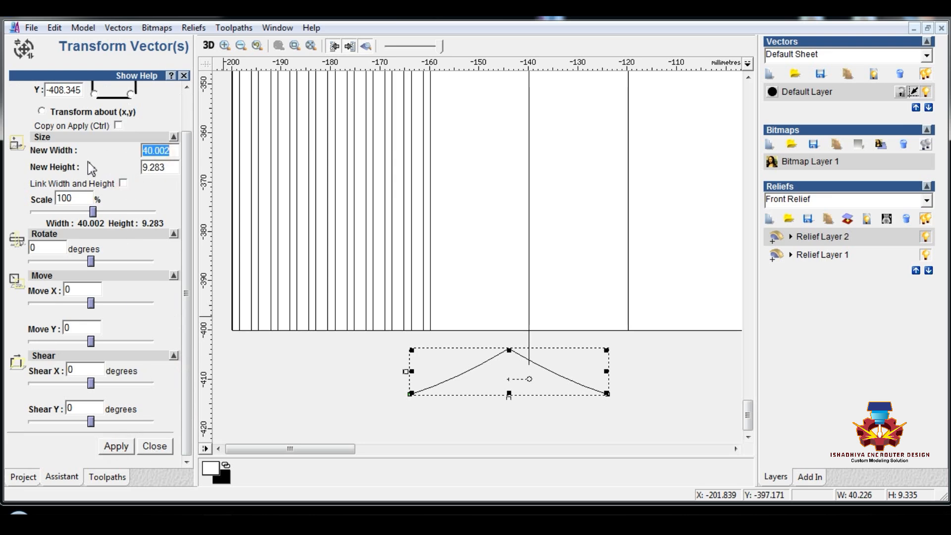
pyautogui.write('0')
pyautogui.press('Tab')
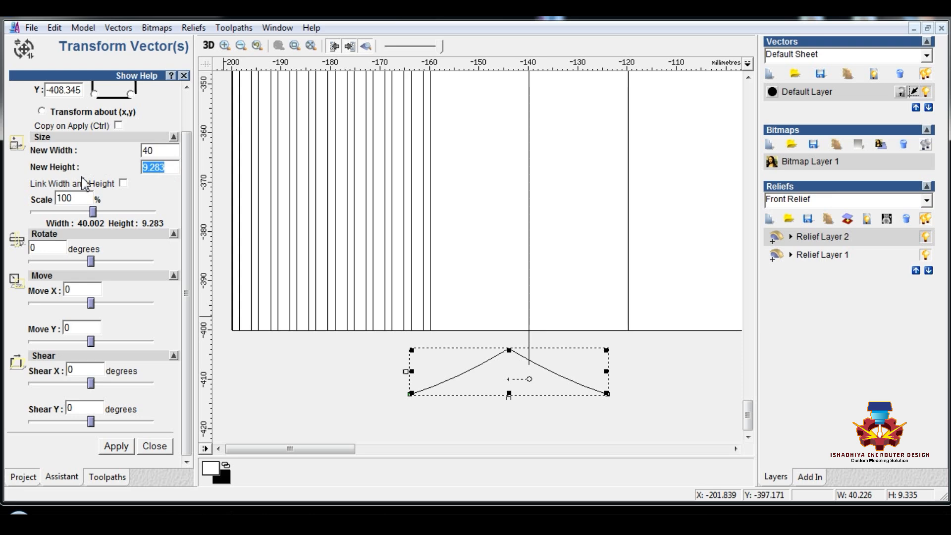
pyautogui.write('3')
pyautogui.click(116, 446)
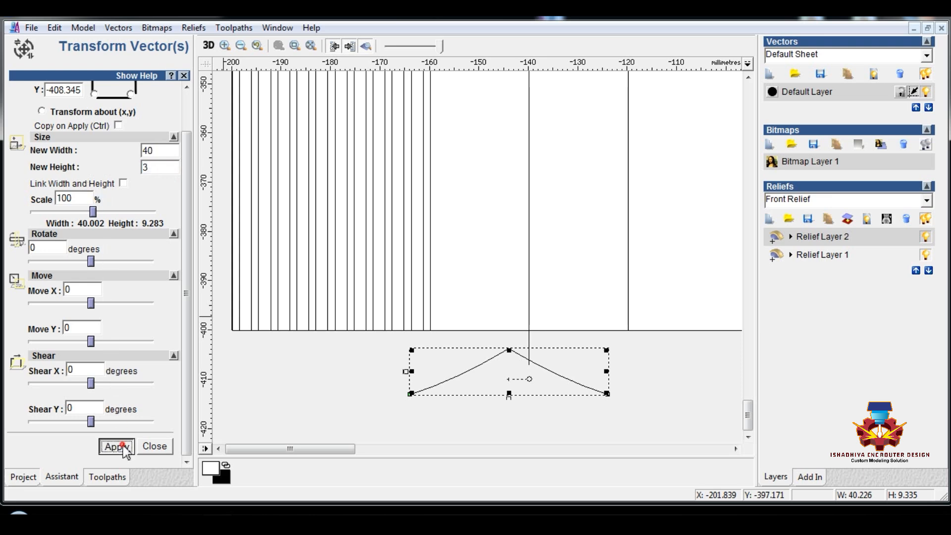
pyautogui.click(155, 446)
pyautogui.click(404, 422)
# Start an extrusion with the vertical centre line as the drive curve, used as a centreline.
pyautogui.scroll(1, 507, 369)
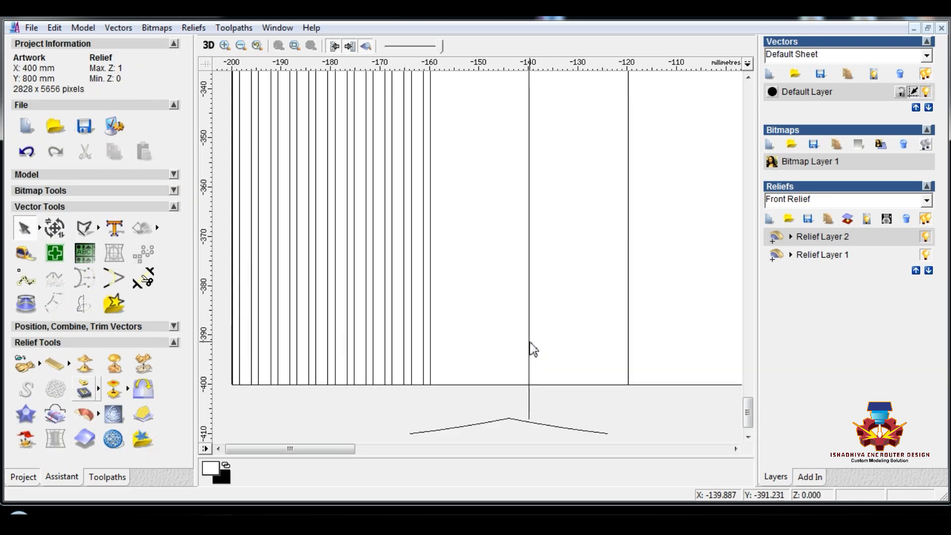
pyautogui.click(528, 346)
pyautogui.click(88, 412)
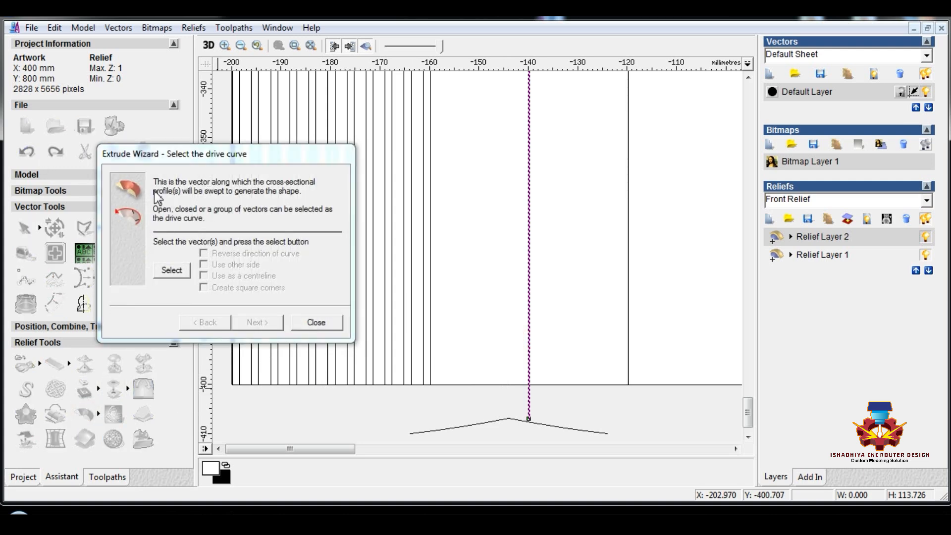
pyautogui.click(171, 270)
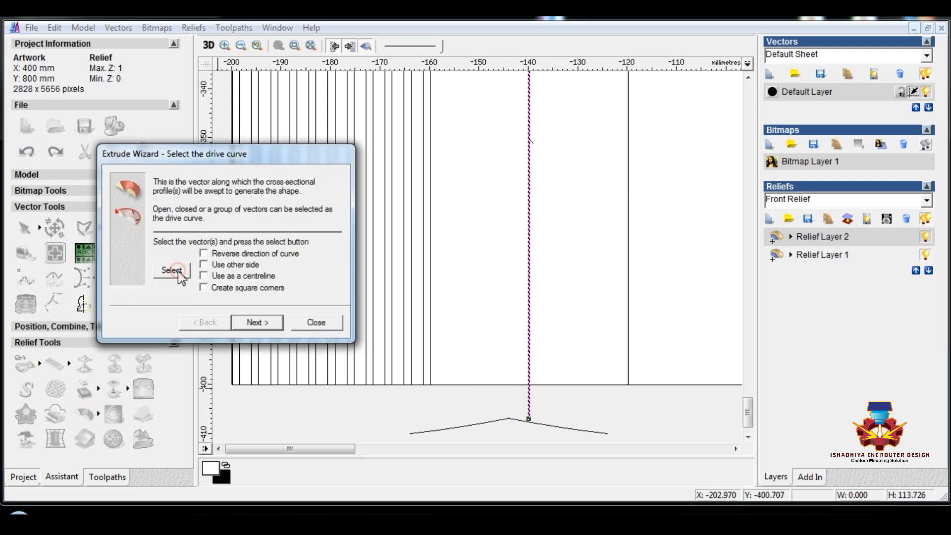
pyautogui.click(204, 277)
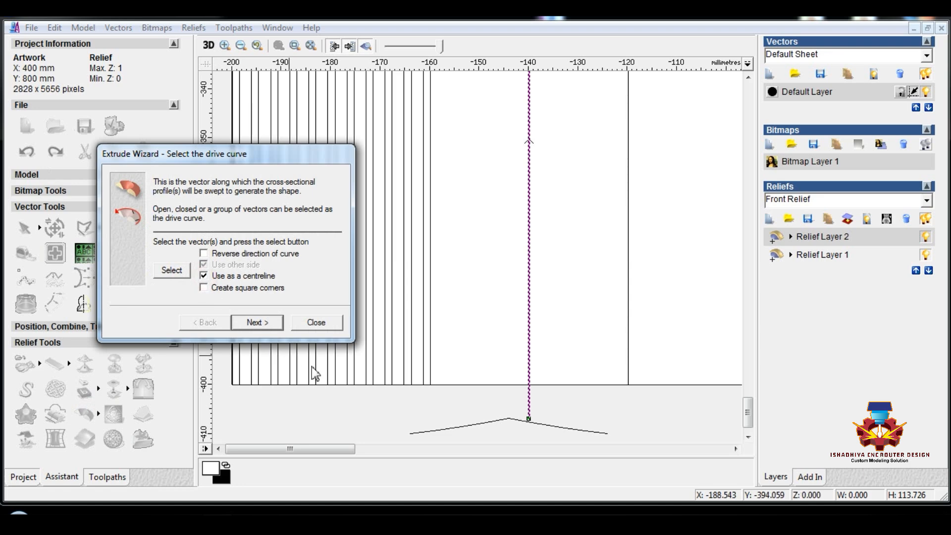
pyautogui.click(266, 324)
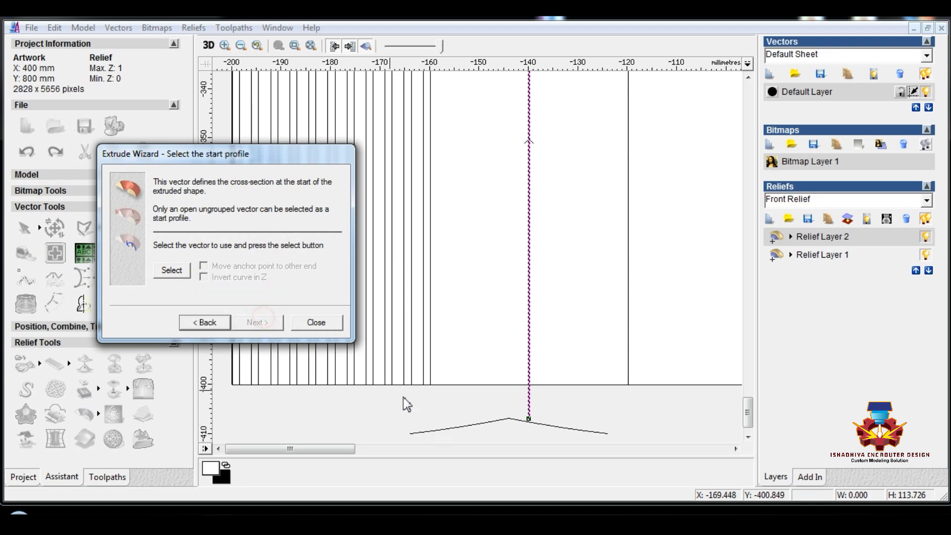
# Use the peaked profile as the start profile and extrude it, adding the swept shape to the existing relief.
pyautogui.click(443, 429)
pyautogui.click(179, 272)
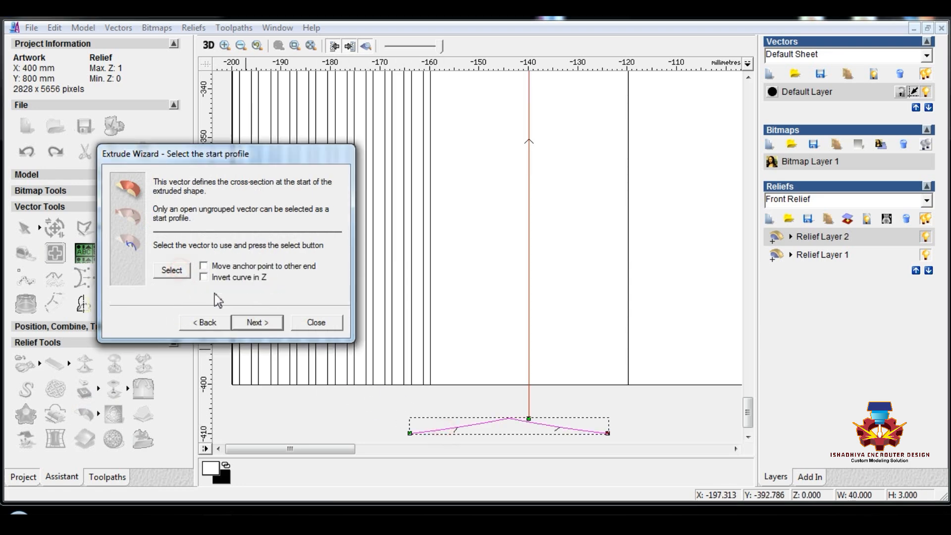
pyautogui.click(260, 327)
pyautogui.click(259, 325)
pyautogui.click(258, 323)
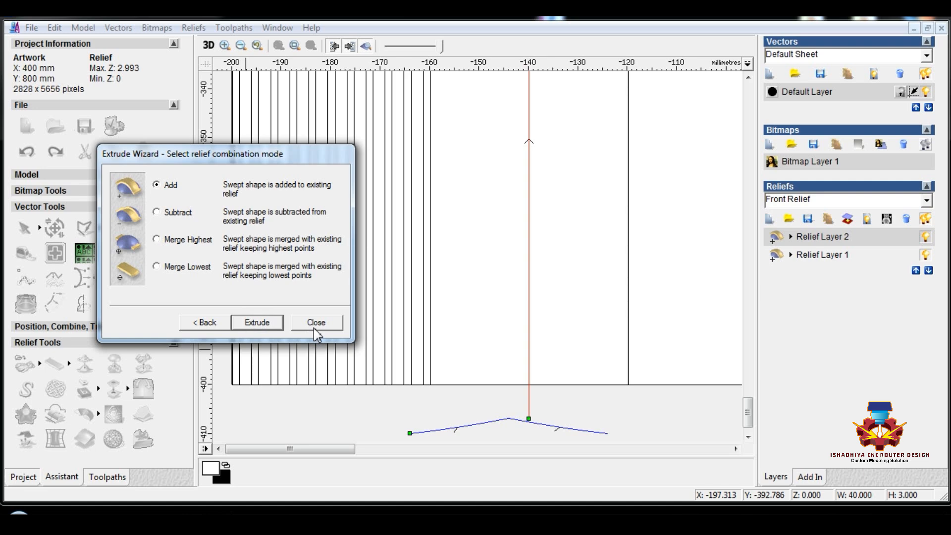
pyautogui.scroll(-2, 456, 276)
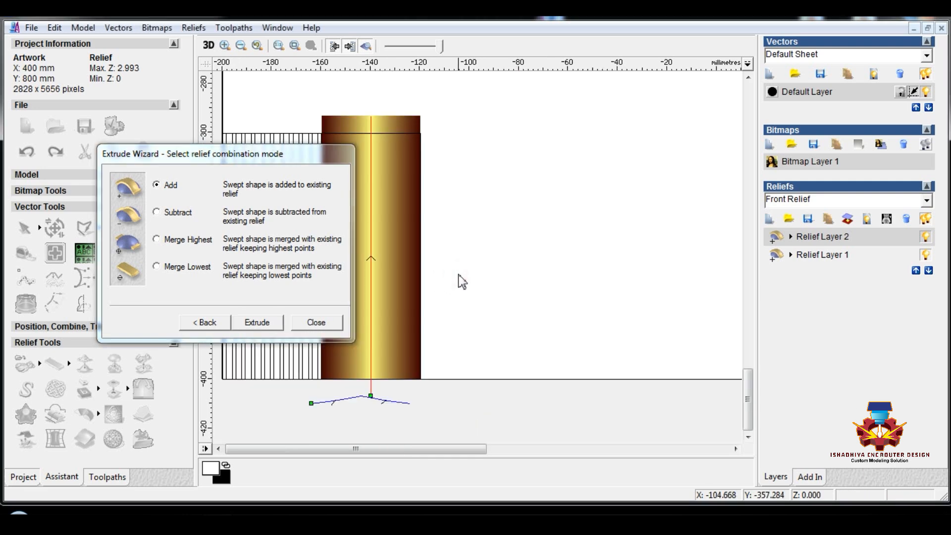
pyautogui.click(315, 322)
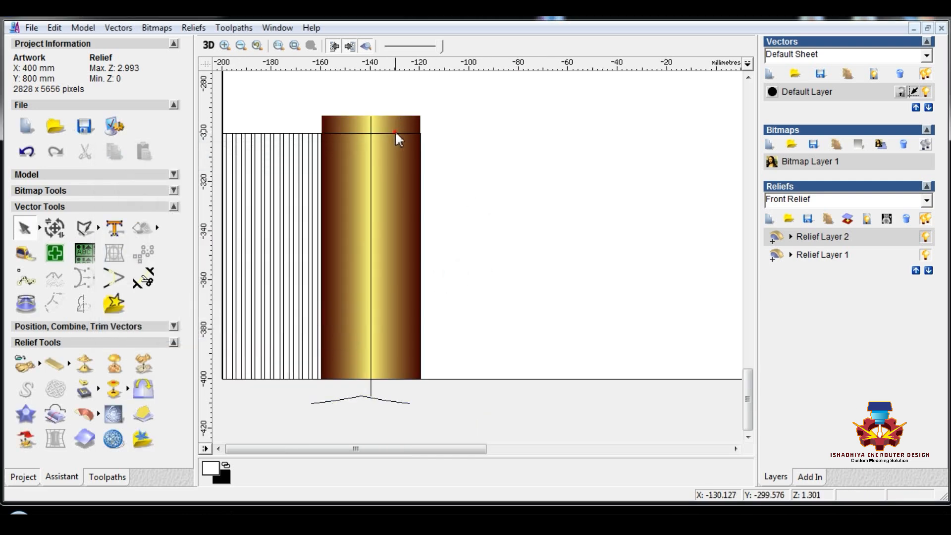
# Zero the relief outside the 40 × 100 mm rectangle and create a new relief layer.
pyautogui.click(394, 131)
pyautogui.doubleClick(394, 131)
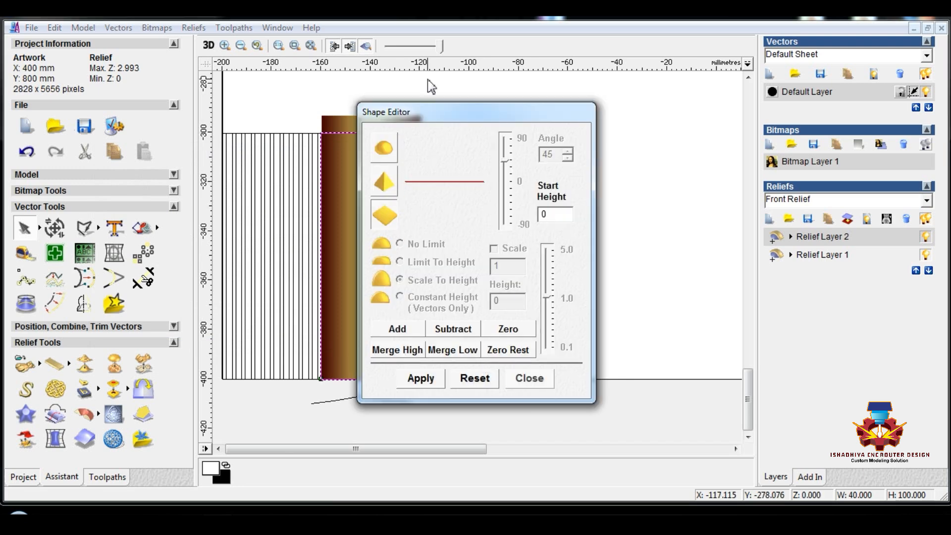
pyautogui.moveTo(551, 116); pyautogui.dragTo(647, 117)
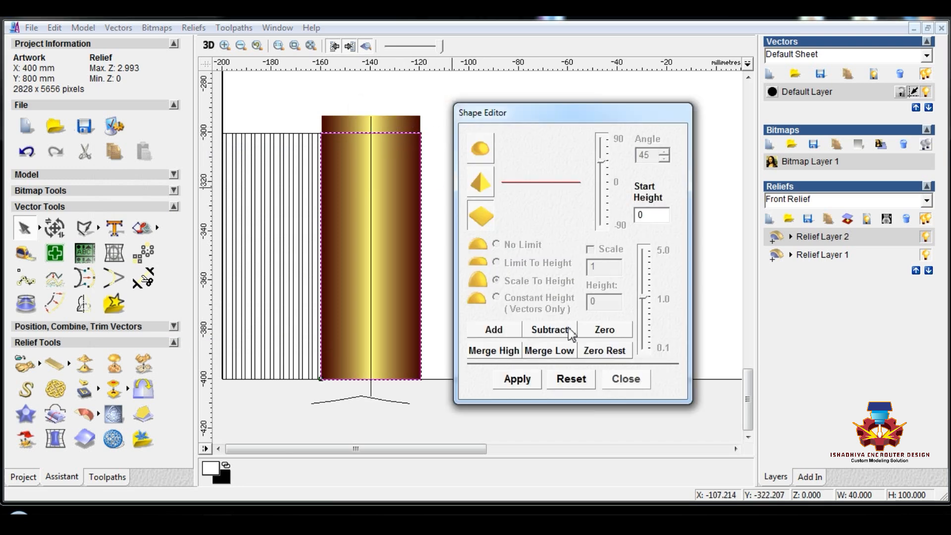
pyautogui.click(594, 351)
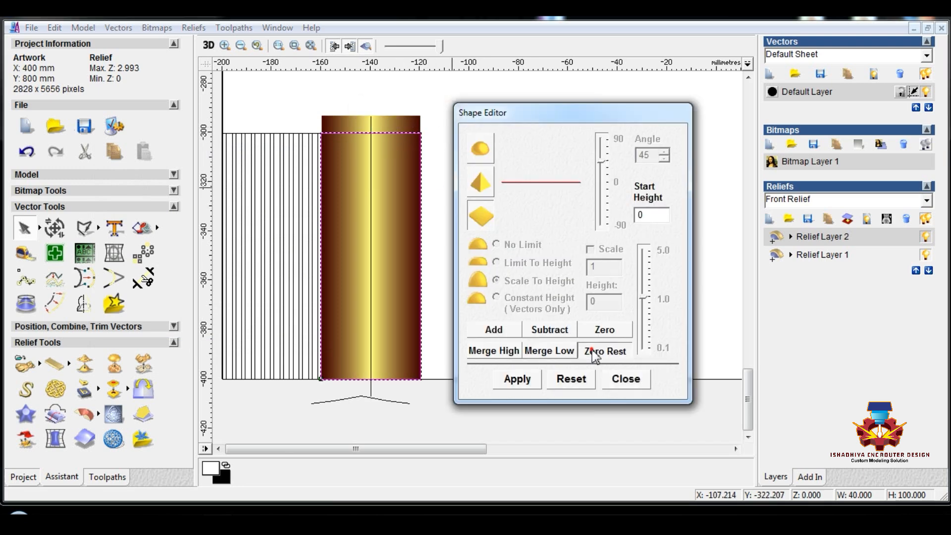
pyautogui.click(417, 115)
pyautogui.scroll(5, 416, 121)
pyautogui.click(626, 379)
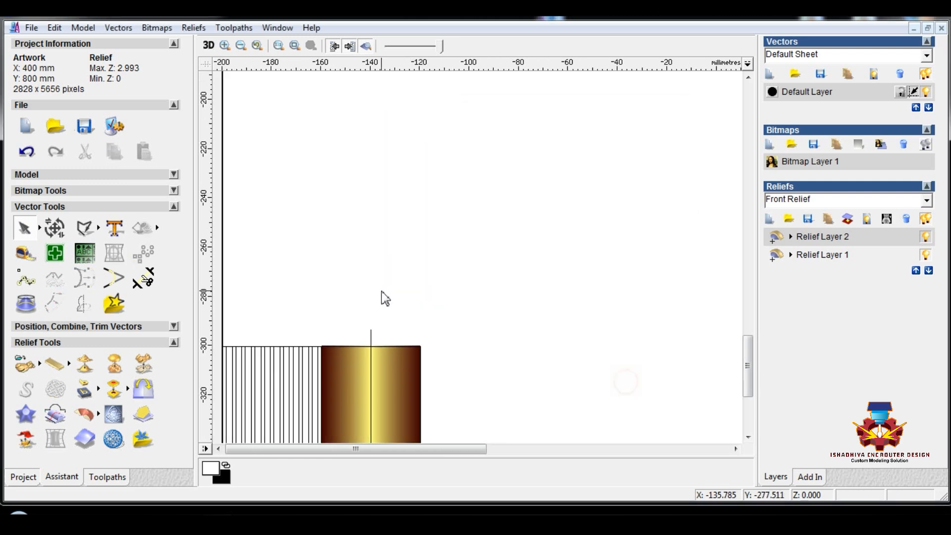
pyautogui.scroll(-1, 303, 334)
pyautogui.scroll(1, 303, 333)
pyautogui.click(770, 219)
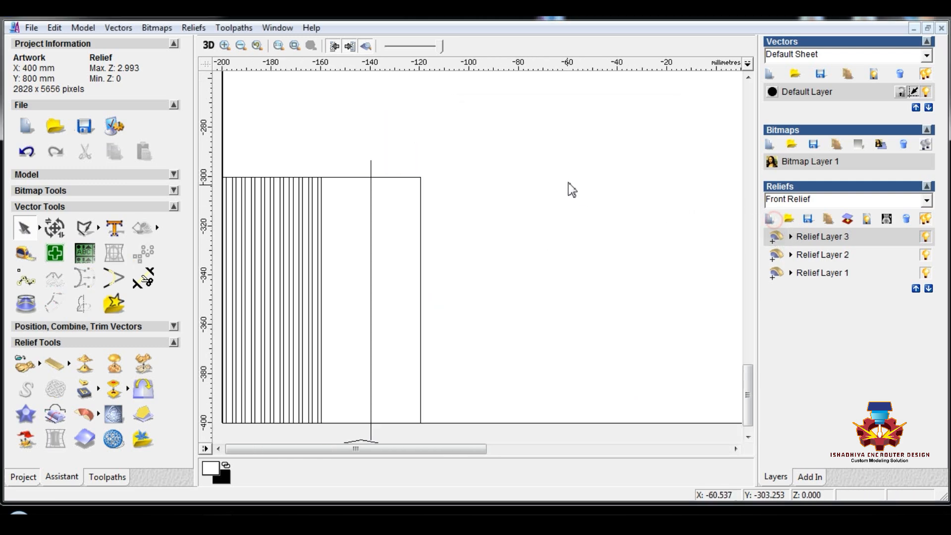
# Add a 45° angular shape with start height 5 and no limit to the rectangle, and check the relief in 3D.
pyautogui.click(407, 177)
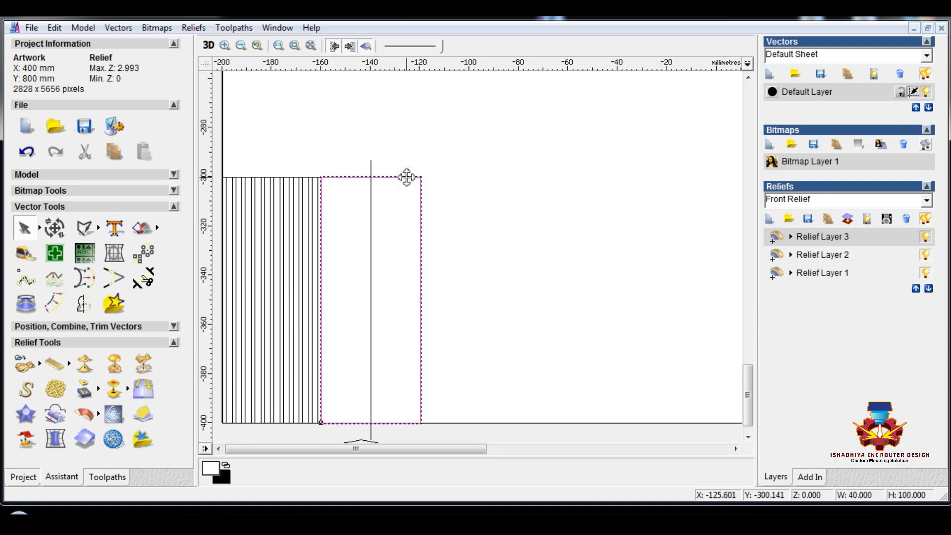
pyautogui.doubleClick(407, 177)
pyautogui.click(480, 182)
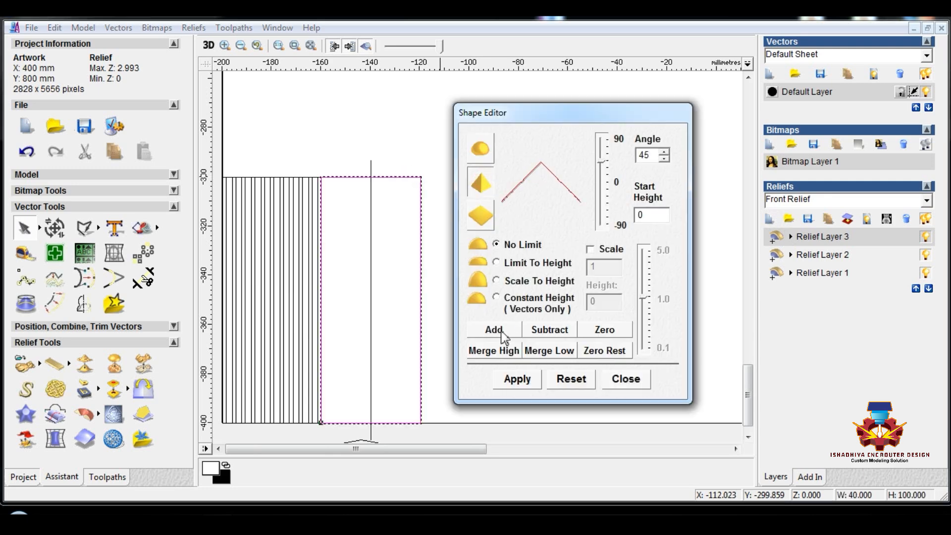
pyautogui.doubleClick(643, 214)
pyautogui.write('5')
pyautogui.click(494, 331)
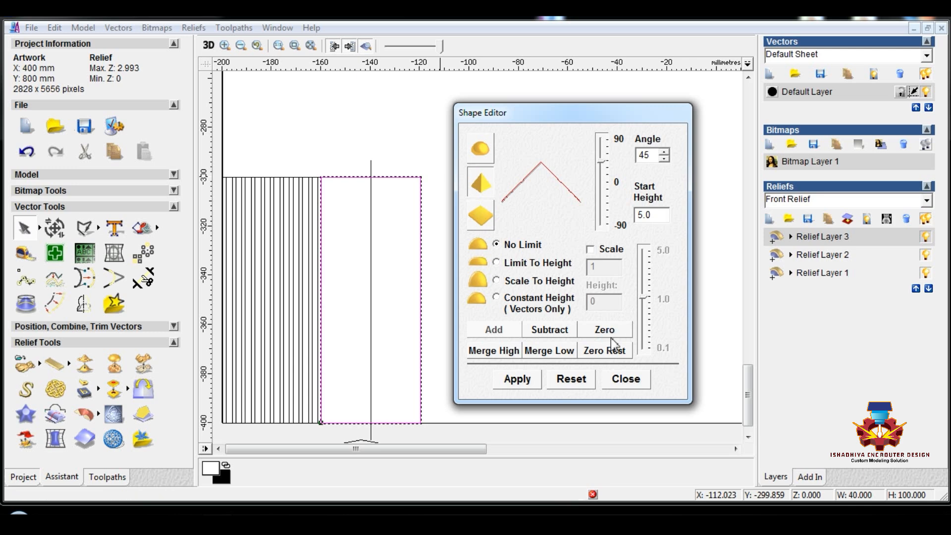
pyautogui.click(619, 379)
pyautogui.click(208, 46)
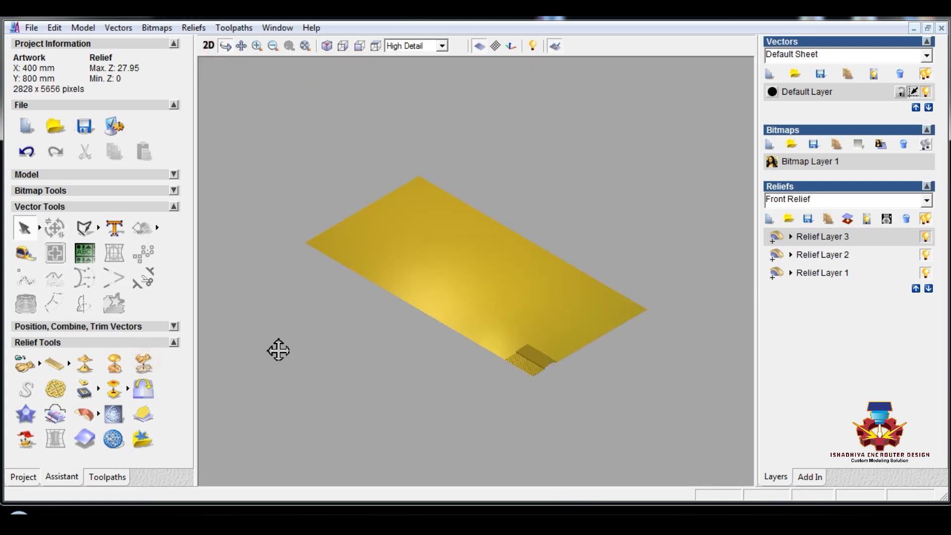
pyautogui.moveTo(505, 399); pyautogui.dragTo(445, 242)
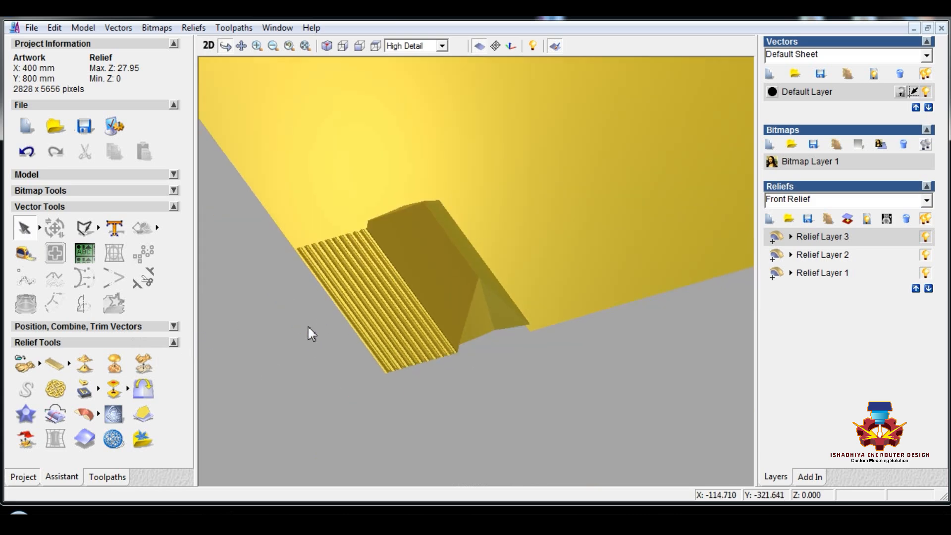
pyautogui.moveTo(308, 330); pyautogui.dragTo(282, 344)
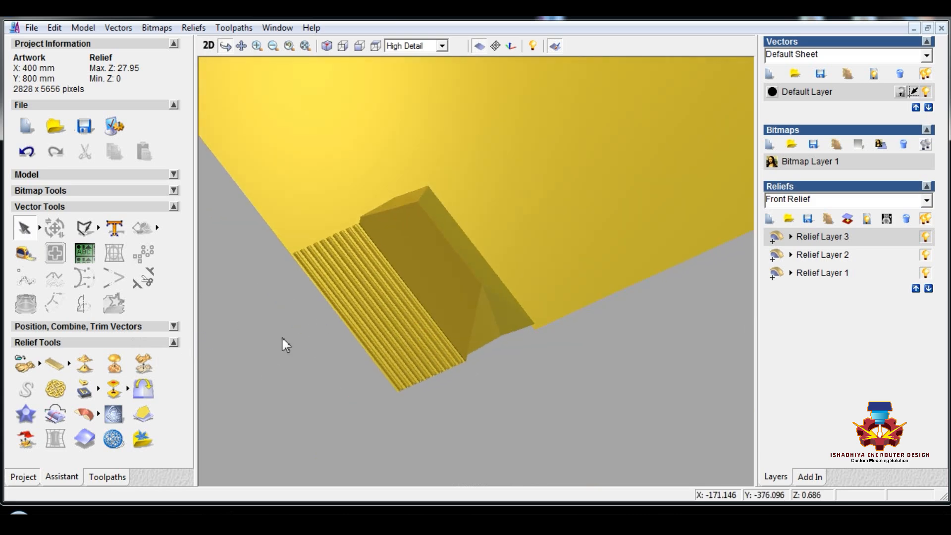
# Reduce the height of the whole Relief Layer 3 by scaling it.
pyautogui.click(143, 364)
pyautogui.moveTo(412, 296); pyautogui.dragTo(317, 293)
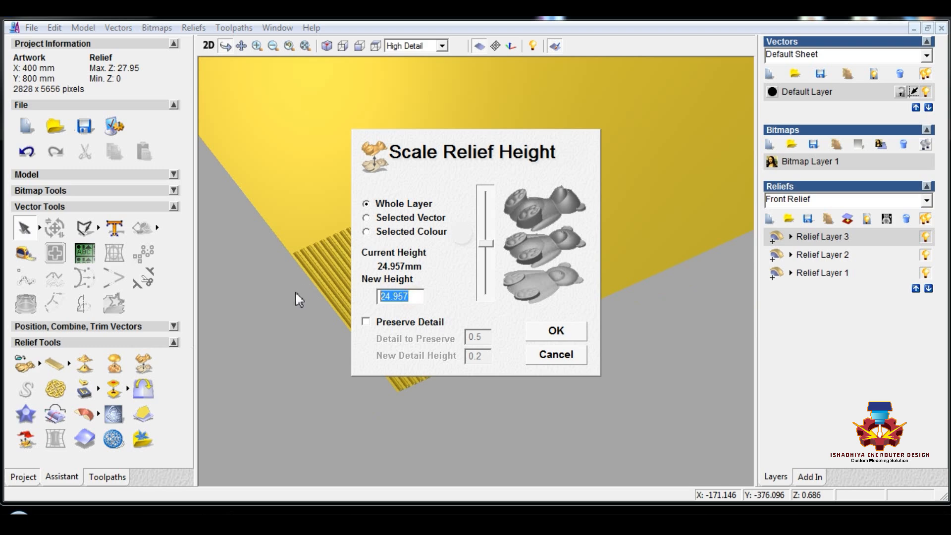
pyautogui.press('Return')
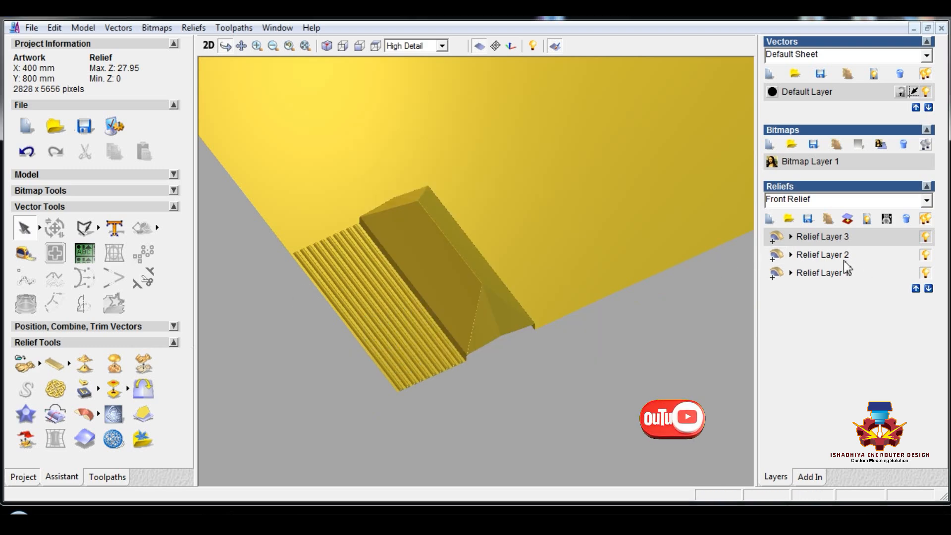
# Scale the height of the whole Relief Layer 2 to 3 mm.
pyautogui.click(842, 258)
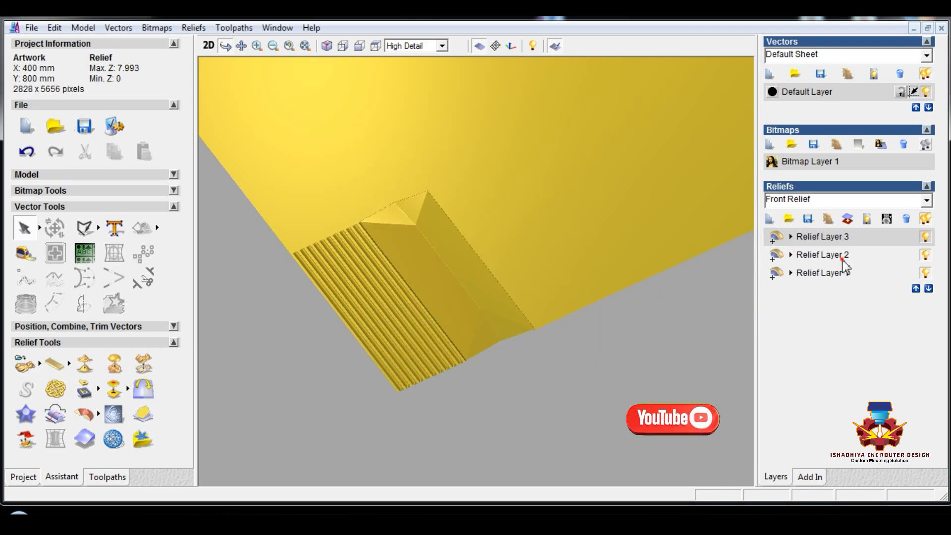
pyautogui.click(144, 364)
pyautogui.moveTo(410, 297); pyautogui.dragTo(356, 294)
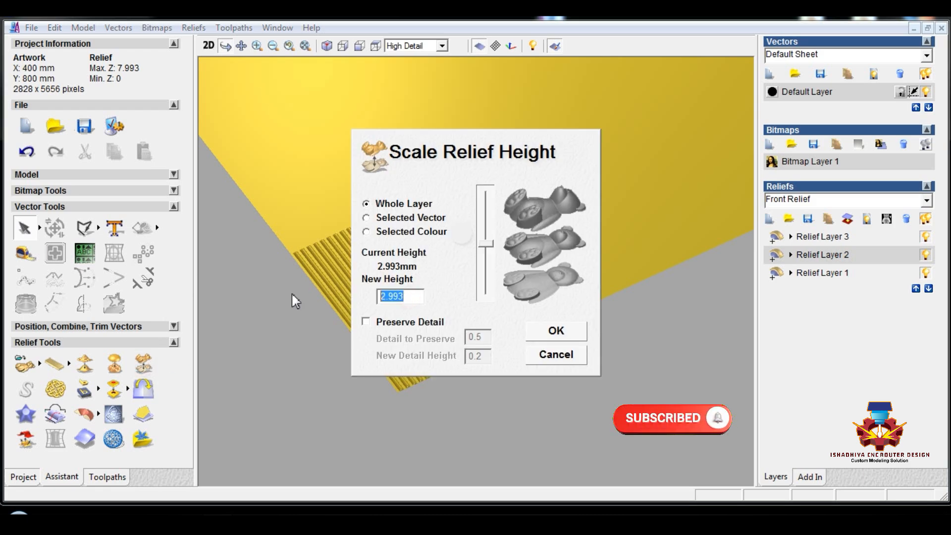
pyautogui.write('1')
pyautogui.press('Return')
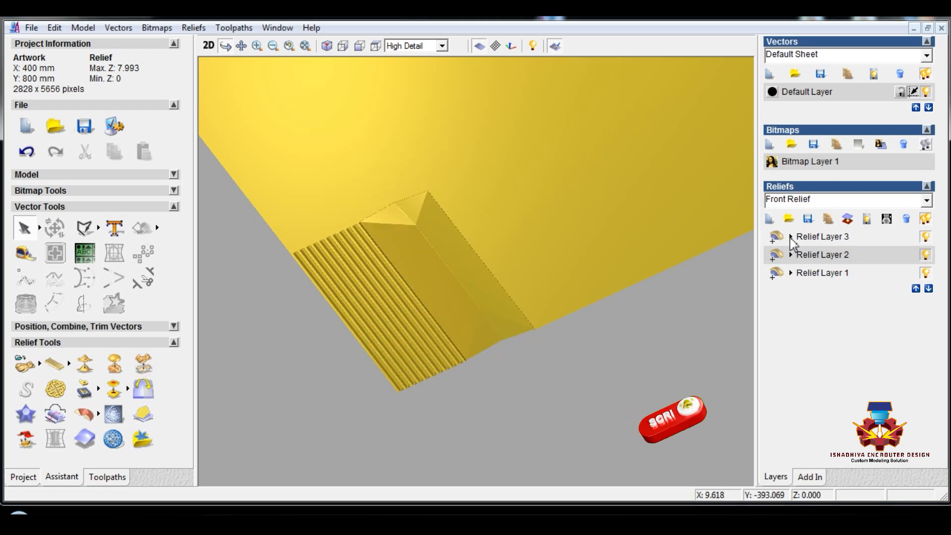
# Set the combine mode of Relief Layer 3 to Merge Low and check the combined relief in 3D.
pyautogui.moveTo(793, 243)
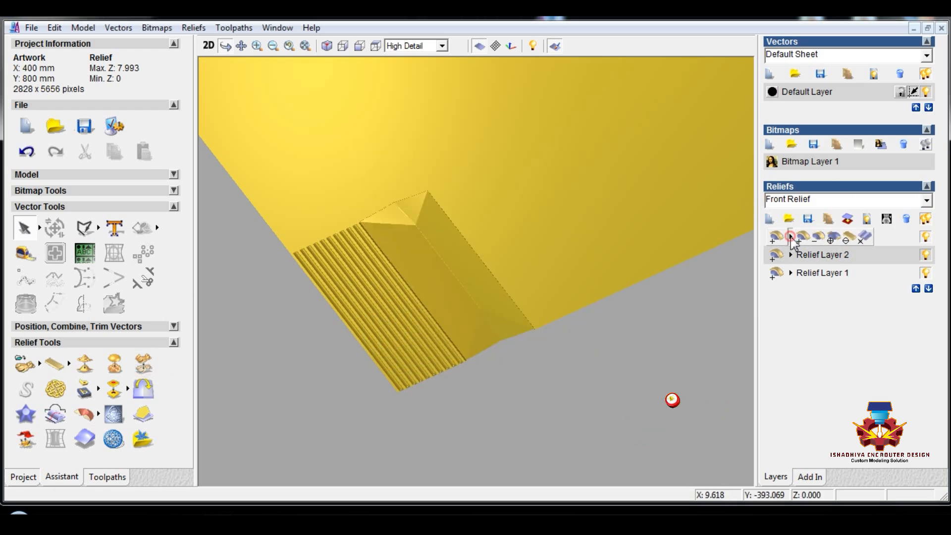
pyautogui.click(848, 240)
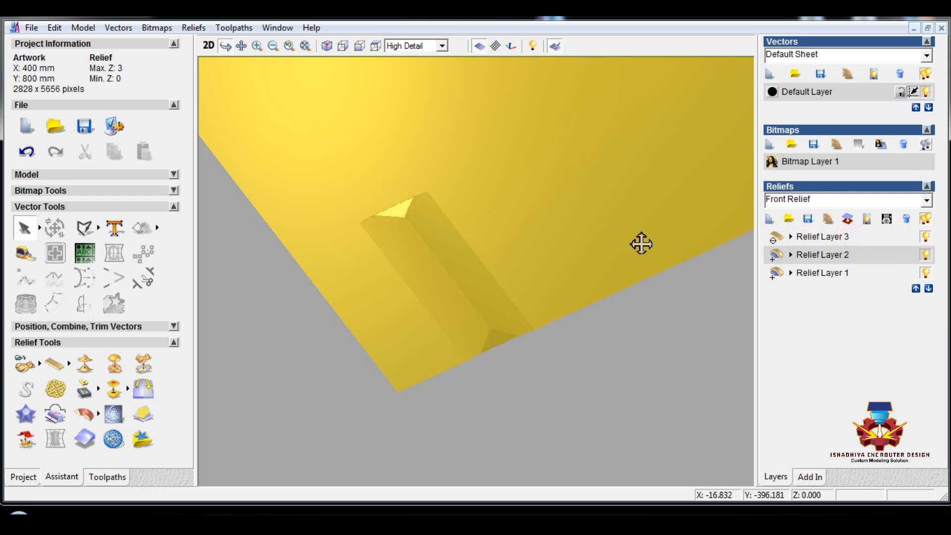
pyautogui.moveTo(556, 277); pyautogui.dragTo(468, 285)
# Compare the shapes on Relief Layer 3 and Relief Layer 2 in the 2D view.
pyautogui.click(210, 46)
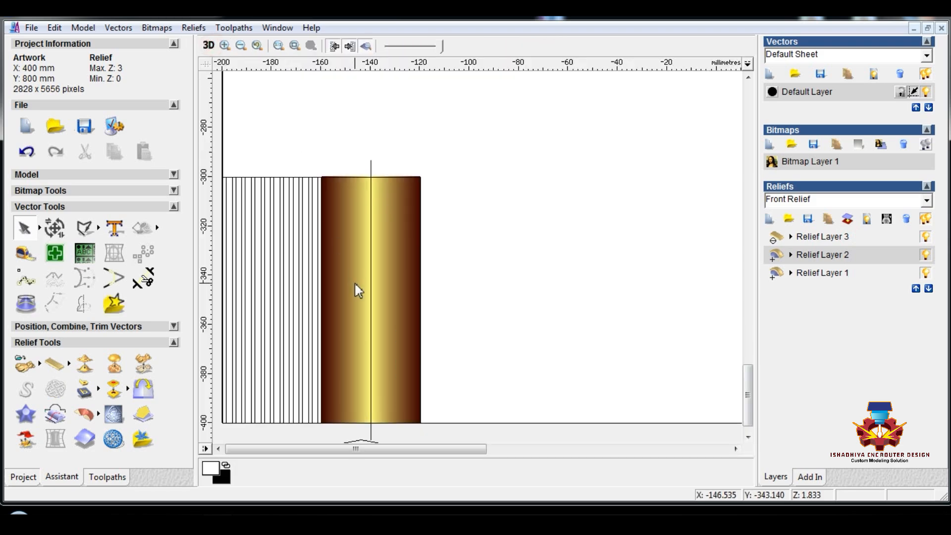
pyautogui.scroll(3, 355, 283)
pyautogui.click(817, 236)
pyautogui.scroll(-3, 540, 250)
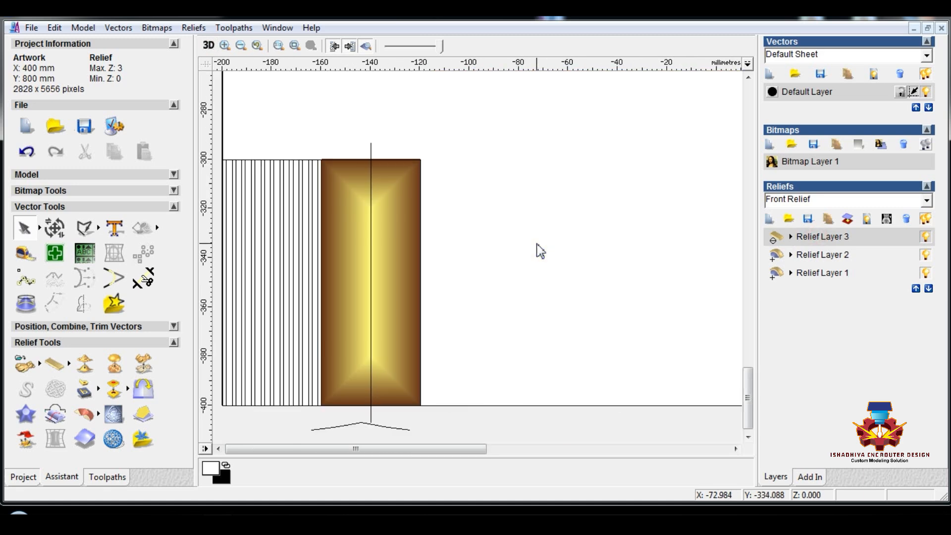
pyautogui.click(826, 255)
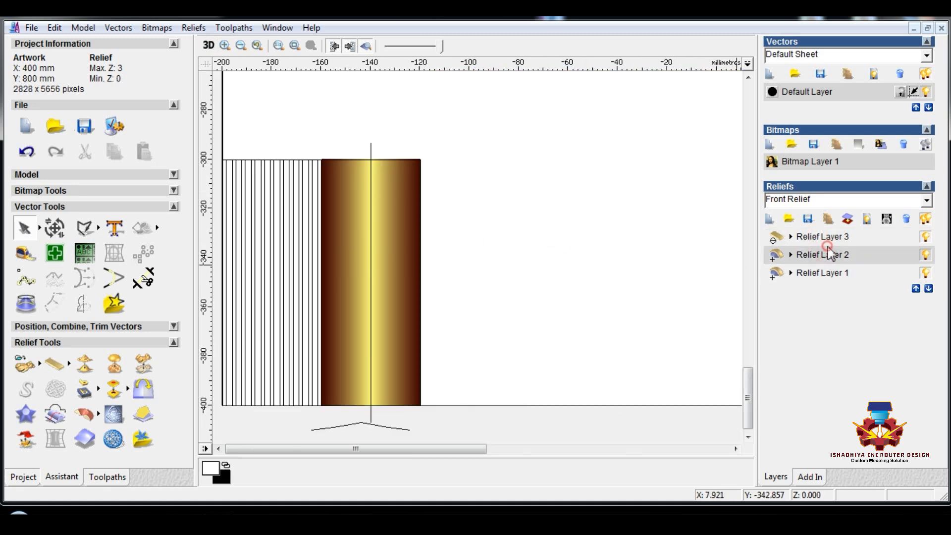
# Reset Relief Layer 3 and open the shape settings of the 40 × 100 mm rectangle beside the strips.
pyautogui.click(833, 238)
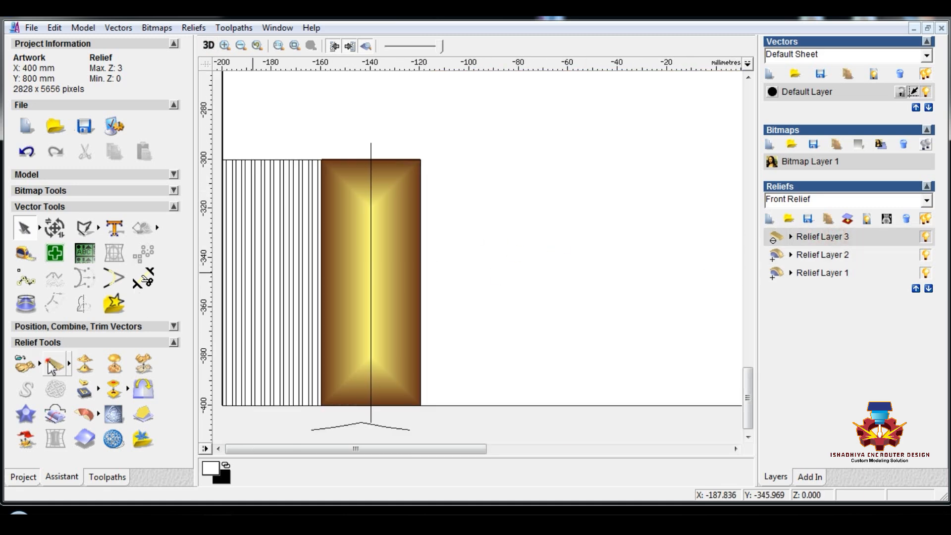
pyautogui.click(386, 159)
pyautogui.doubleClick(386, 160)
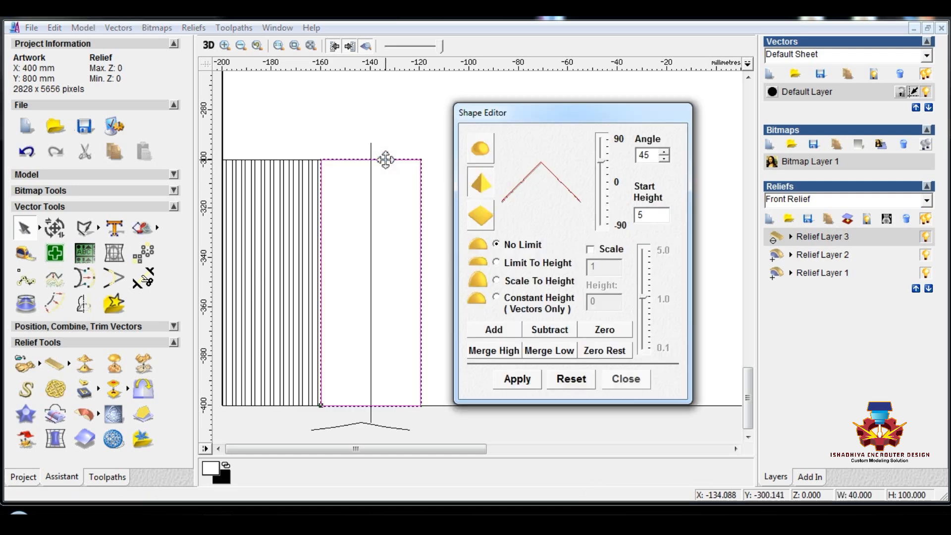
# Add a 45° angular shape to the rectangle with start height 0, scaled to a height of 3 mm.
pyautogui.click(478, 152)
pyautogui.click(483, 184)
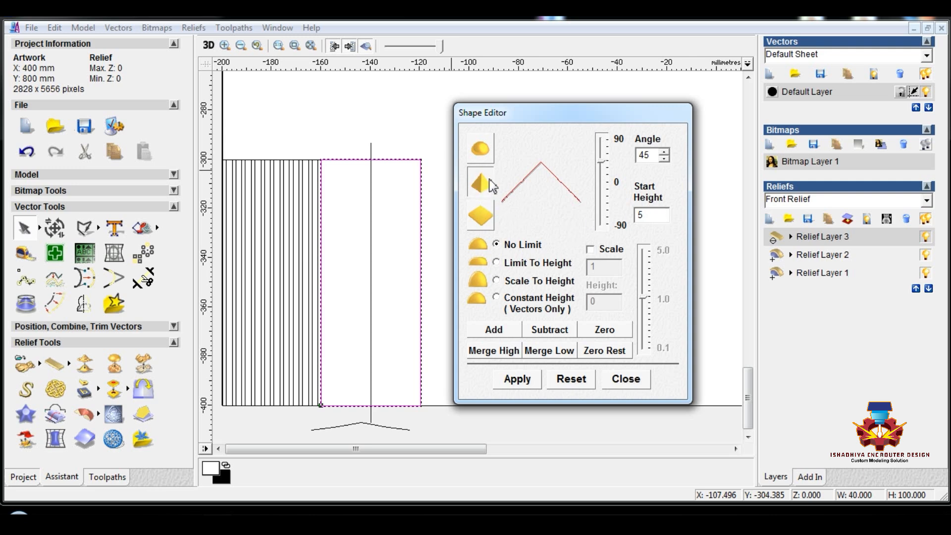
pyautogui.doubleClick(644, 215)
pyautogui.click(500, 281)
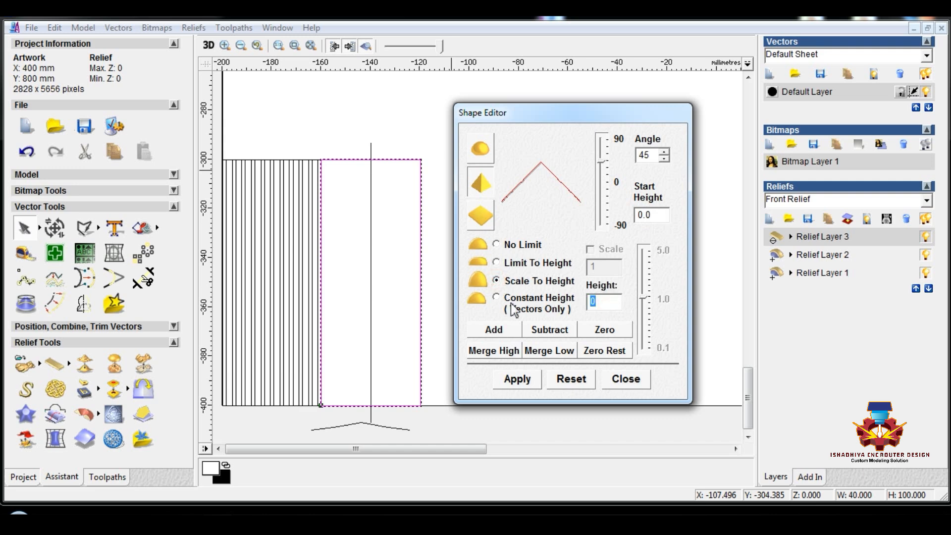
pyautogui.write('3')
pyautogui.click(502, 329)
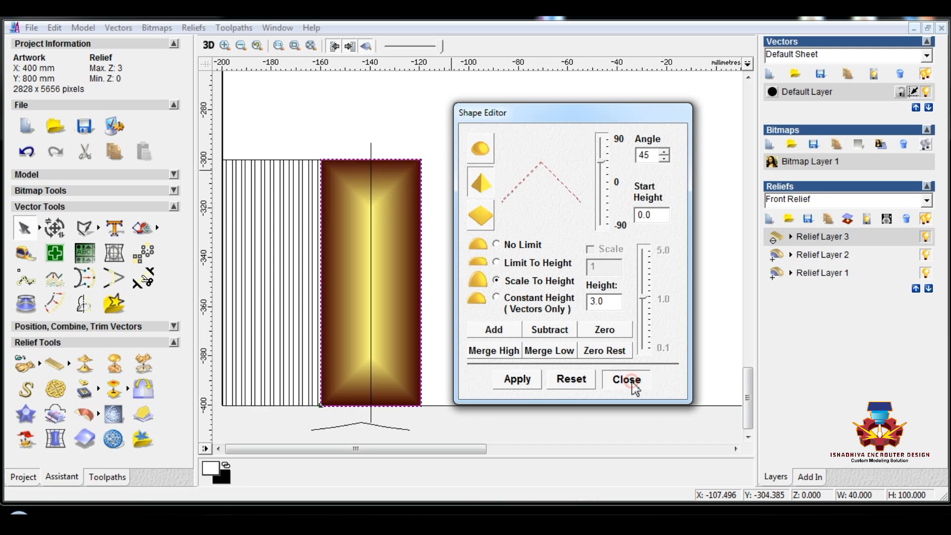
pyautogui.click(633, 385)
# Scale the relief height inside the selected rectangle to 5 mm and check the relief in 3D.
pyautogui.click(143, 364)
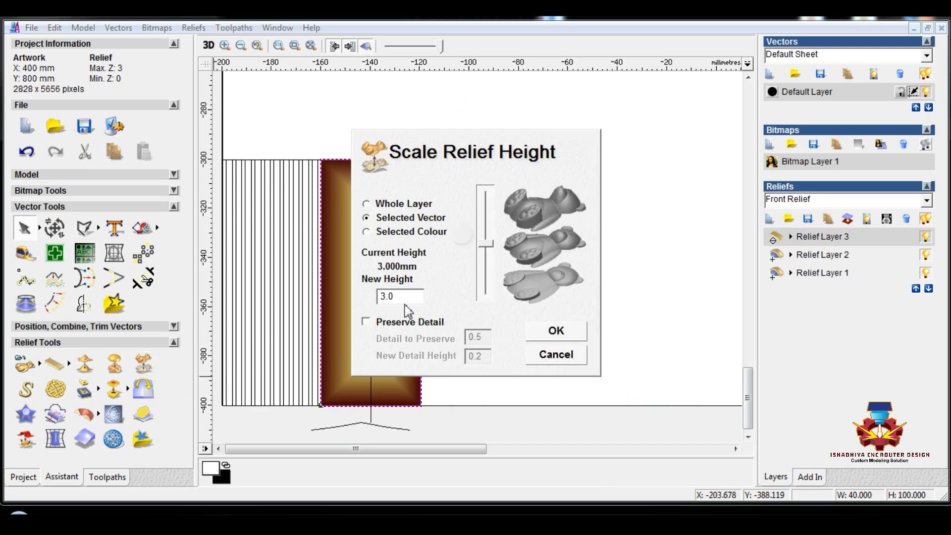
pyautogui.doubleClick(399, 297)
pyautogui.write('5')
pyautogui.click(556, 331)
pyautogui.click(430, 222)
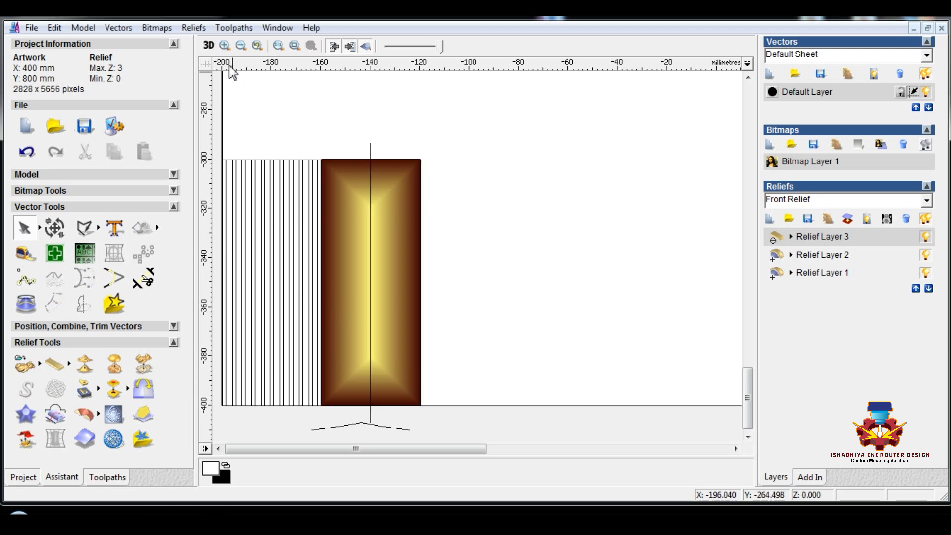
pyautogui.click(209, 47)
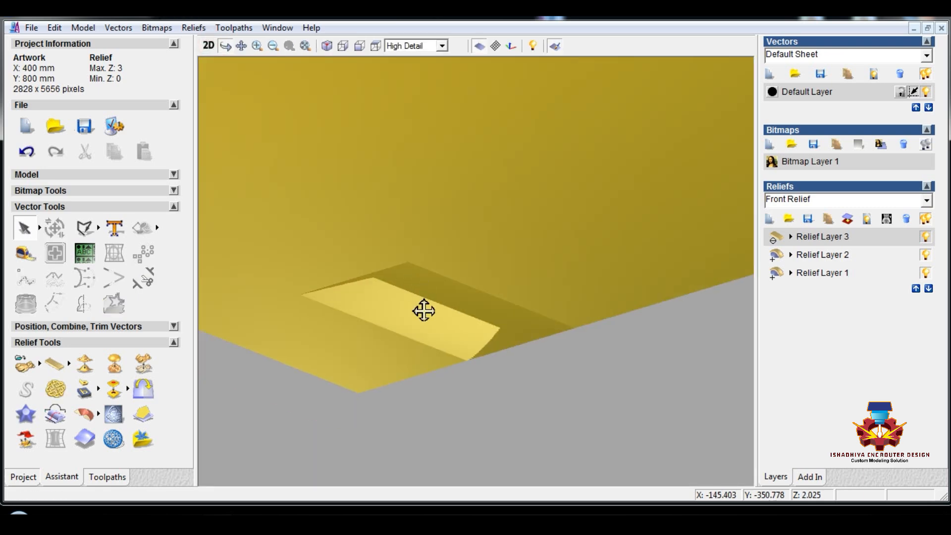
pyautogui.scroll(5, 422, 310)
pyautogui.moveTo(476, 421); pyautogui.dragTo(474, 170)
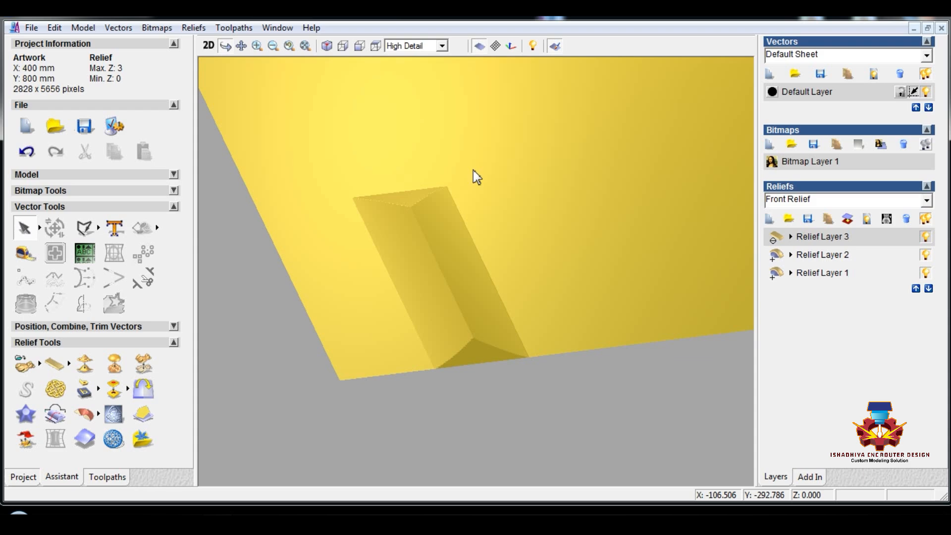
# Reset Relief Layer 2 and open the peaked profile below the panel for node editing in 2D.
pyautogui.click(826, 255)
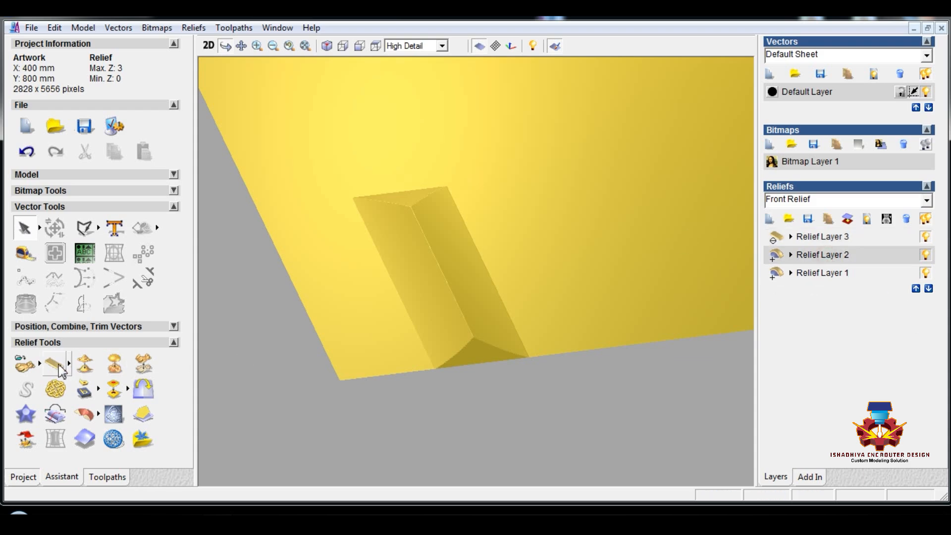
pyautogui.click(208, 45)
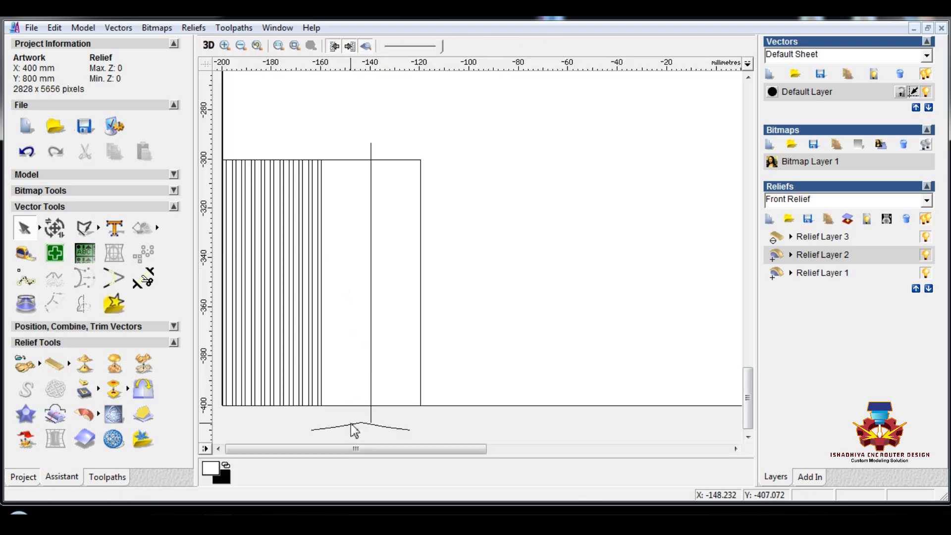
pyautogui.click(355, 429)
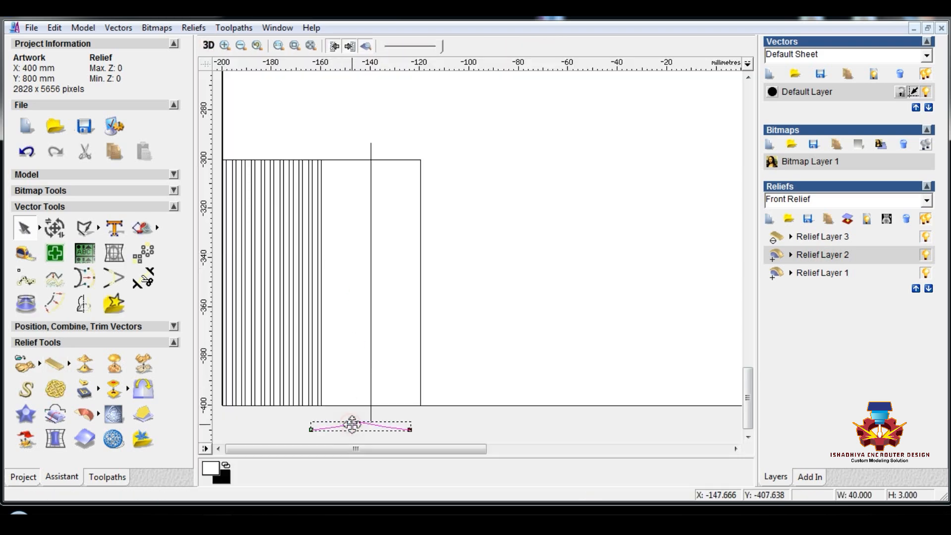
pyautogui.scroll(2, 357, 430)
pyautogui.press('n')
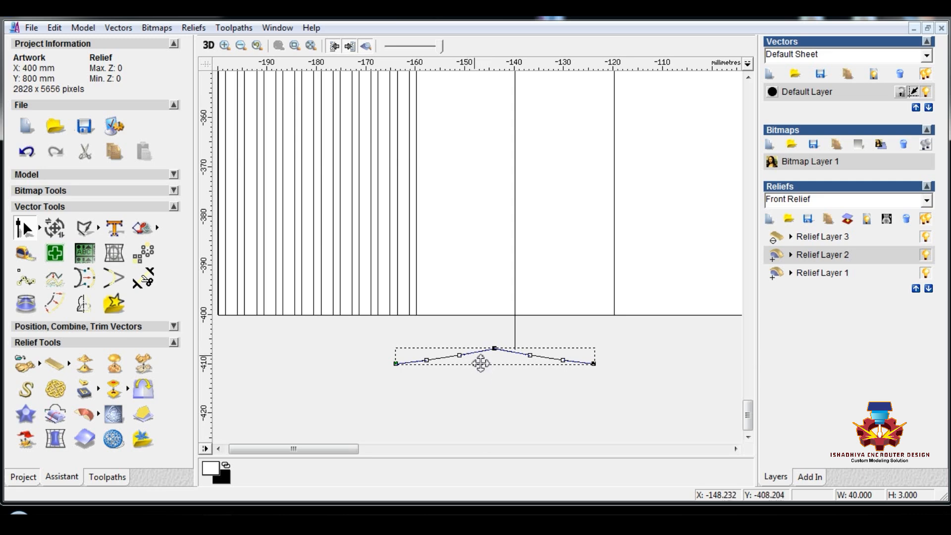
pyautogui.scroll(2, 452, 362)
# Move the control points on both sides of the profile's peak horizontally inward toward the peak.
pyautogui.moveTo(366, 284); pyautogui.dragTo(367, 282)
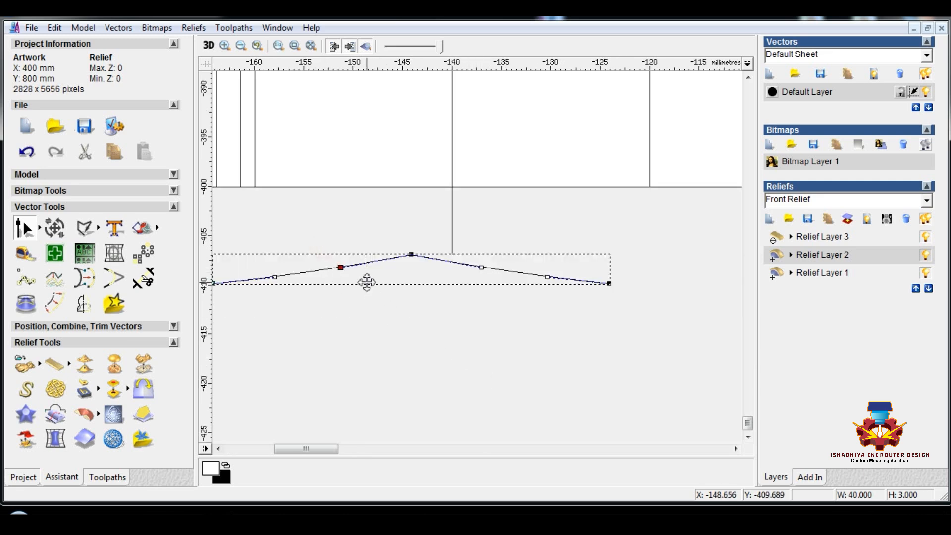
pyautogui.press('Right')
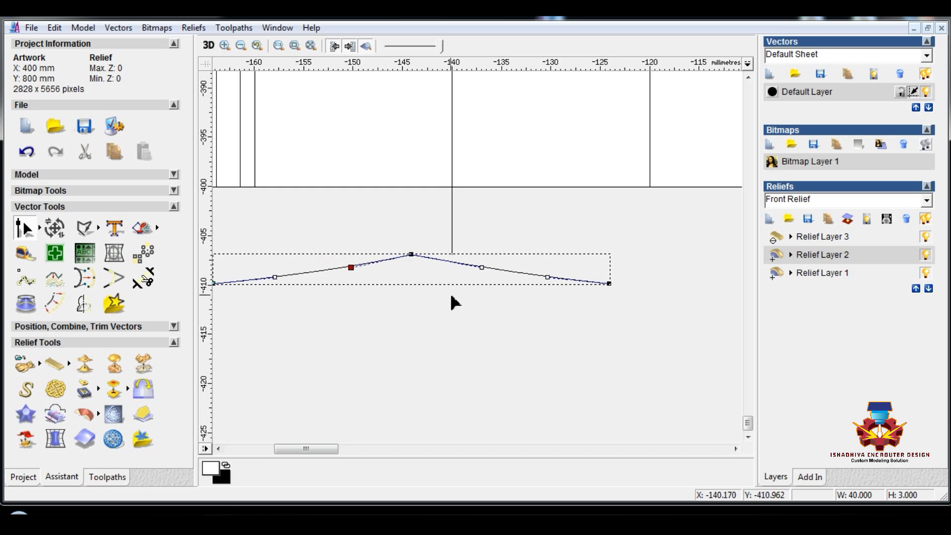
pyautogui.moveTo(450, 296); pyautogui.dragTo(493, 254)
pyautogui.press('Left')
pyautogui.press('Left')
pyautogui.press('Left')
pyautogui.press('Left')
pyautogui.press('Left')
pyautogui.press('Left')
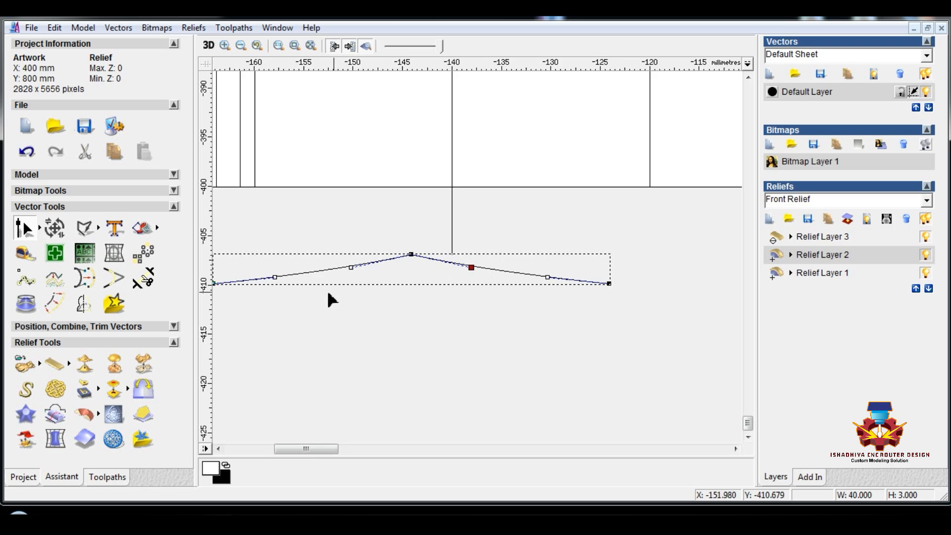
# Lower the two control points beside the peak slightly to give both sides of the profile a concave curve.
pyautogui.moveTo(326, 289); pyautogui.dragTo(489, 255)
pyautogui.press('Down')
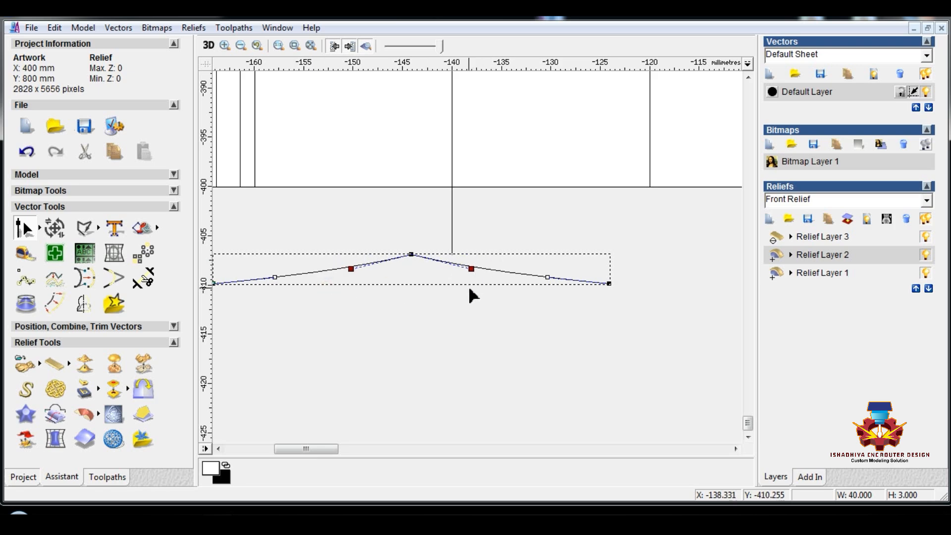
pyautogui.press('Down')
pyautogui.moveTo(288, 290); pyautogui.dragTo(288, 291)
pyautogui.keyDown('shift'); pyautogui.moveTo(527, 266); pyautogui.dragTo(564, 303); pyautogui.keyUp('shift')
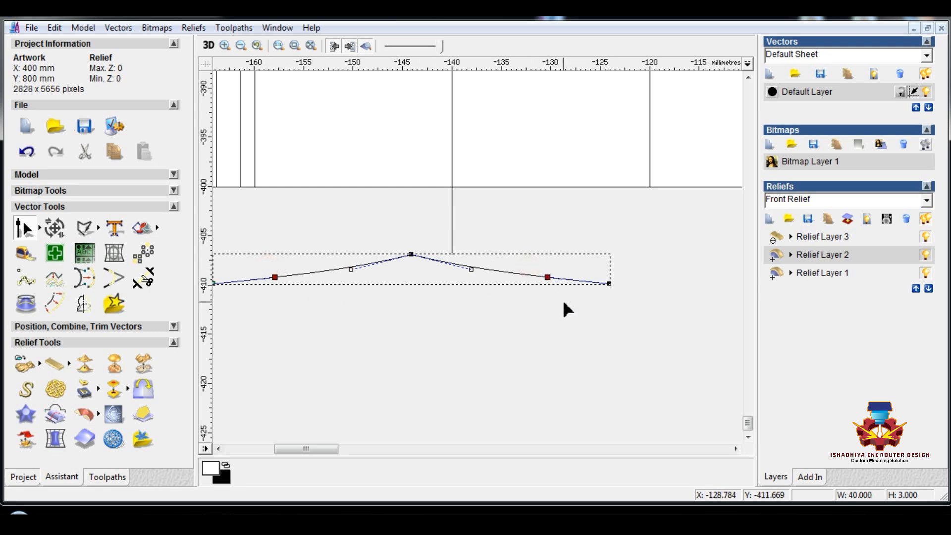
pyautogui.click(503, 323)
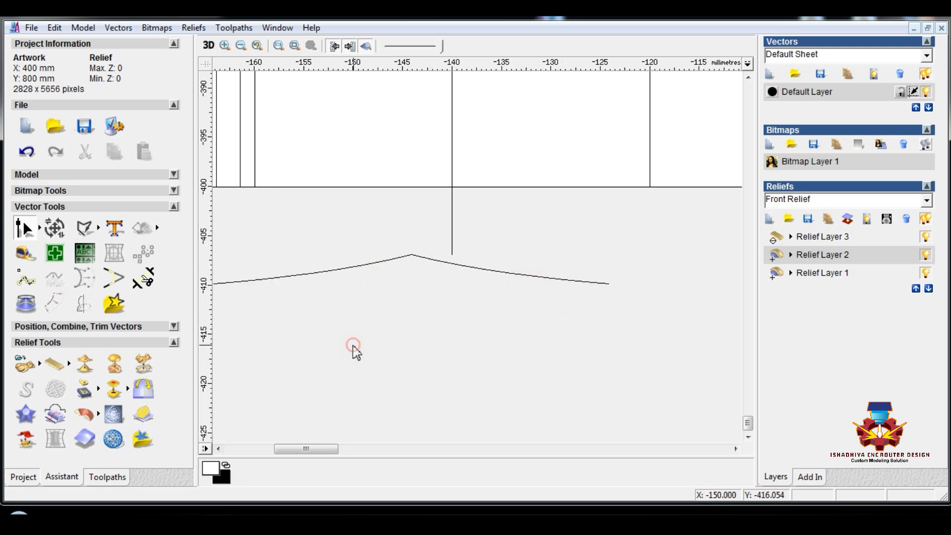
# Start an extrusion with the long vertical line as the drive curve, used as a centreline.
pyautogui.click(452, 246)
pyautogui.click(87, 414)
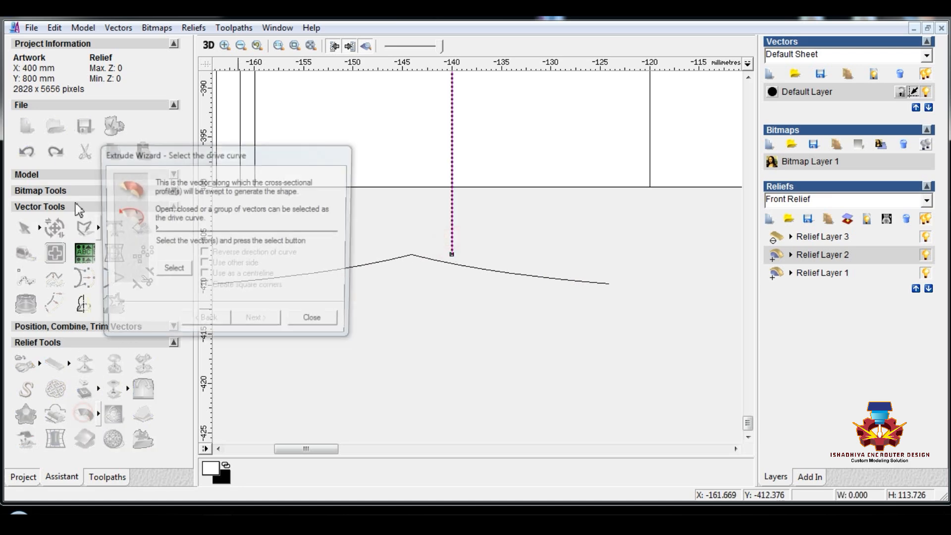
pyautogui.click(179, 273)
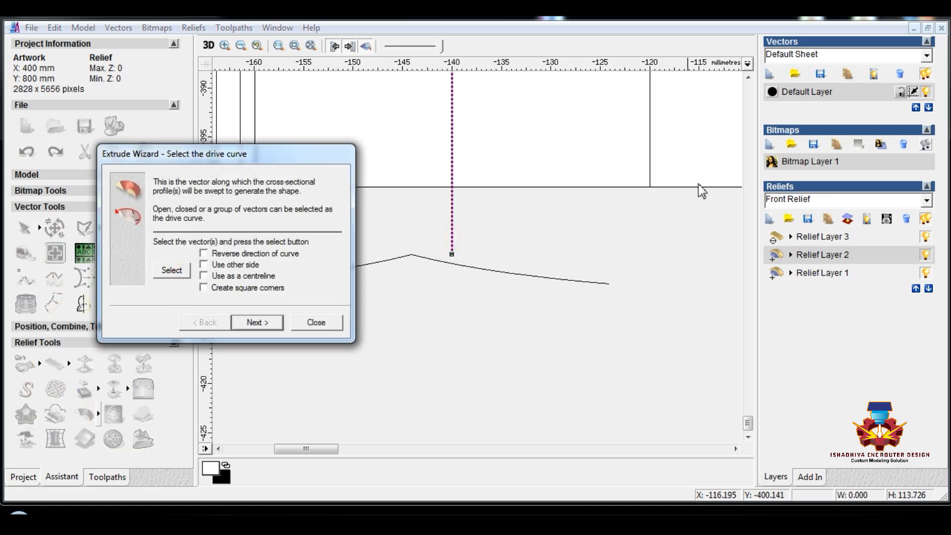
pyautogui.click(565, 251)
pyautogui.scroll(-1, 566, 250)
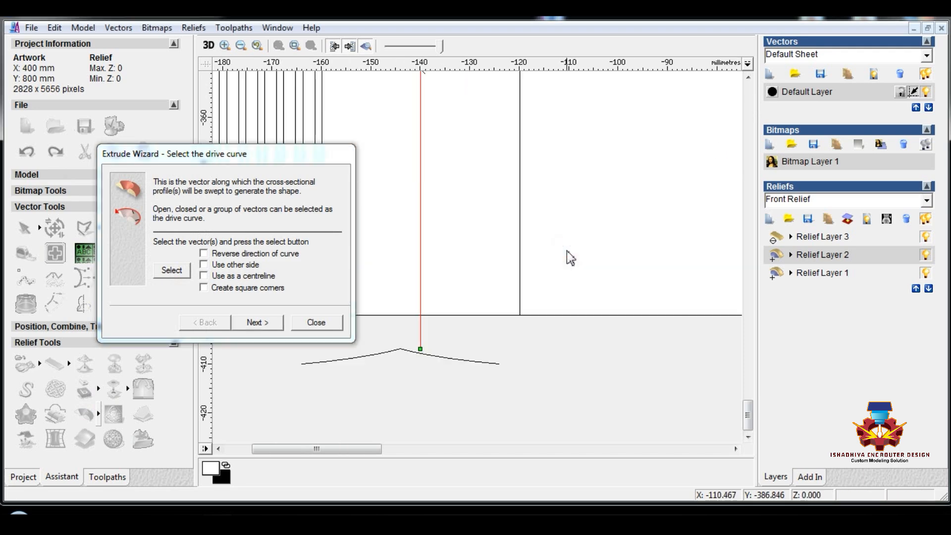
pyautogui.click(203, 277)
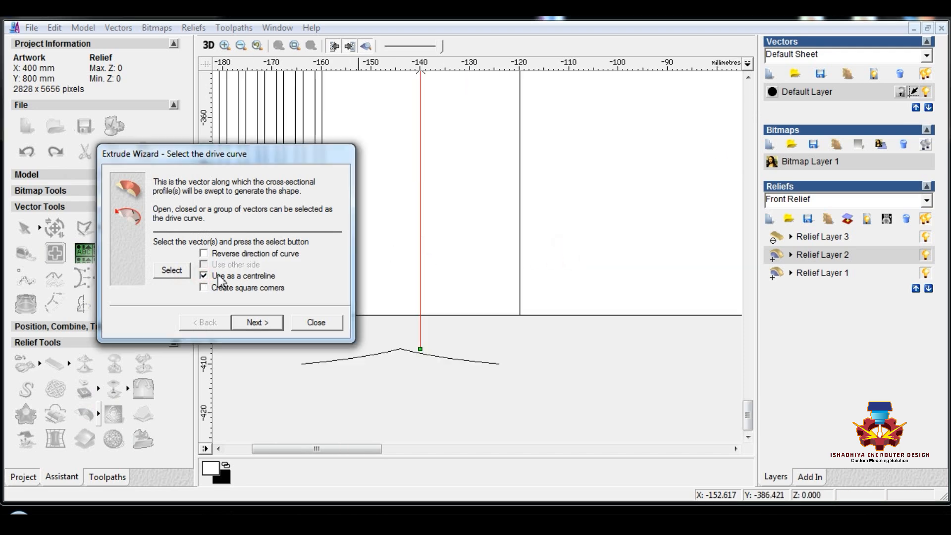
pyautogui.scroll(-1, 467, 244)
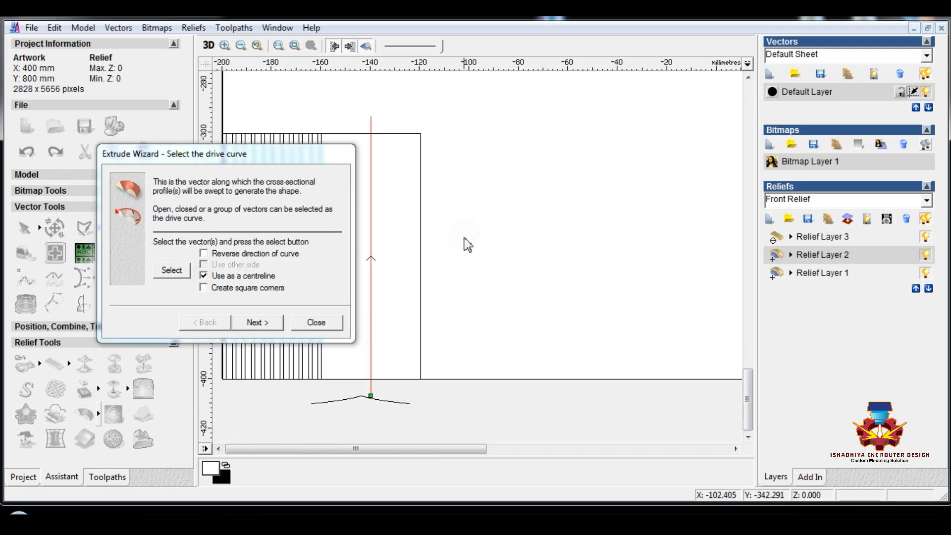
# Assign the concave peaked vector below the panel as the start profile and extrude it in Add mode without a z modulation vector.
pyautogui.click(269, 326)
pyautogui.click(334, 401)
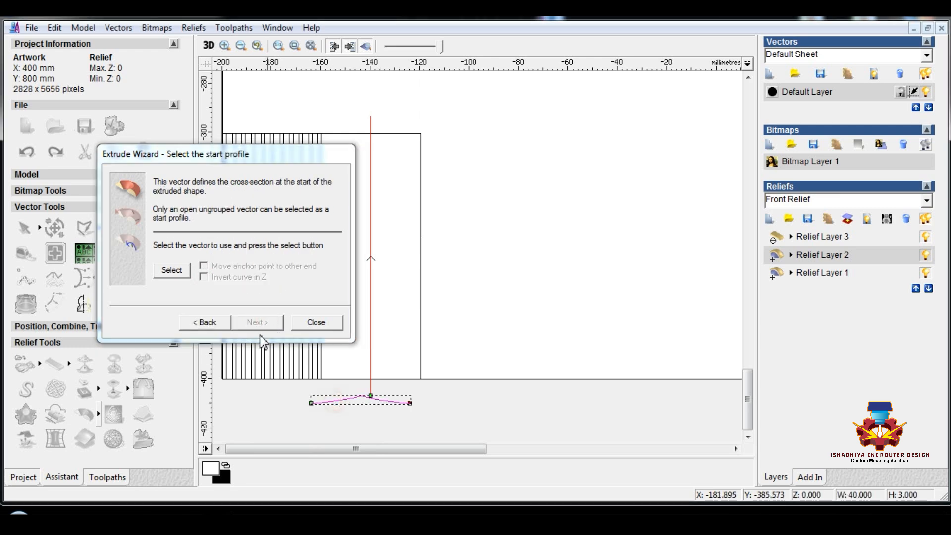
pyautogui.click(185, 273)
pyautogui.click(256, 326)
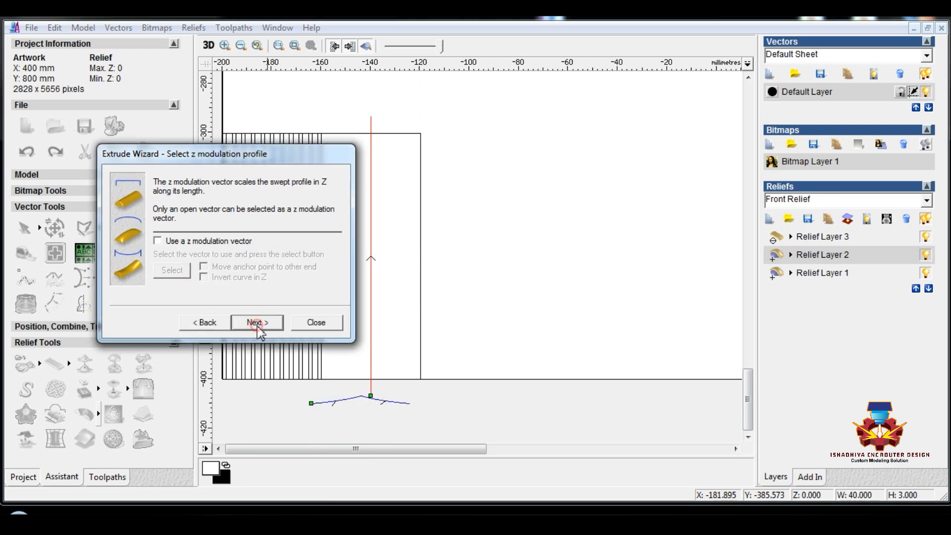
pyautogui.click(258, 328)
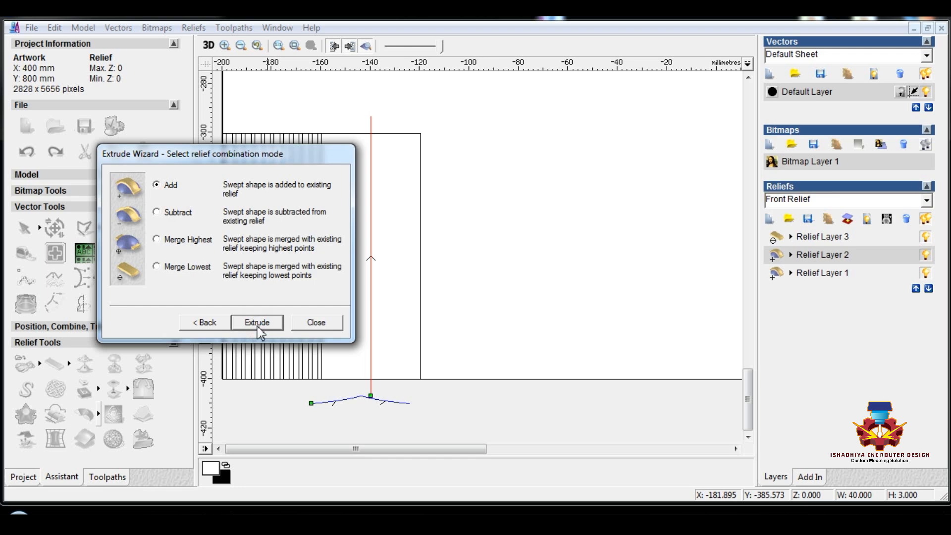
pyautogui.click(337, 322)
# Clear the extruded relief outside the 40 × 100 mm rectangle around the vertical line.
pyautogui.scroll(-2, 332, 299)
pyautogui.scroll(2, 346, 259)
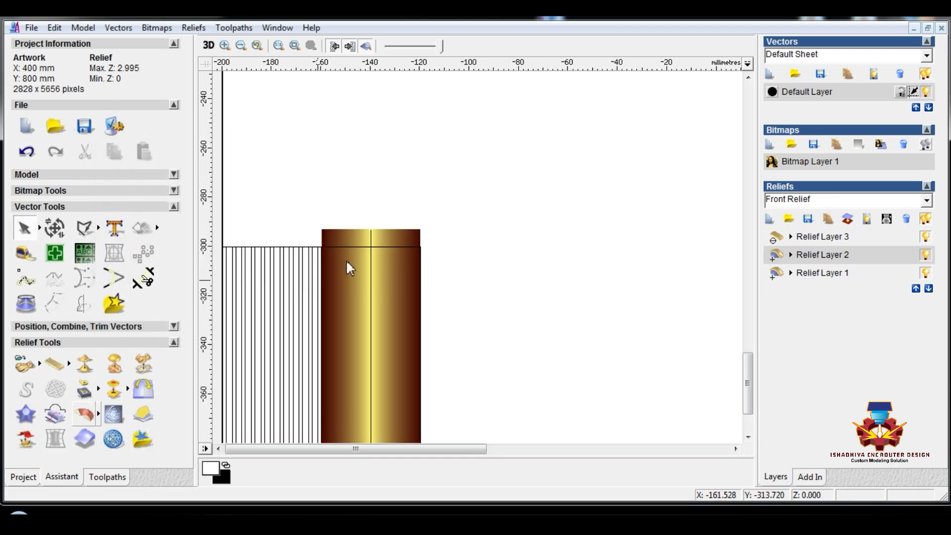
pyautogui.click(357, 248)
pyautogui.press('F12')
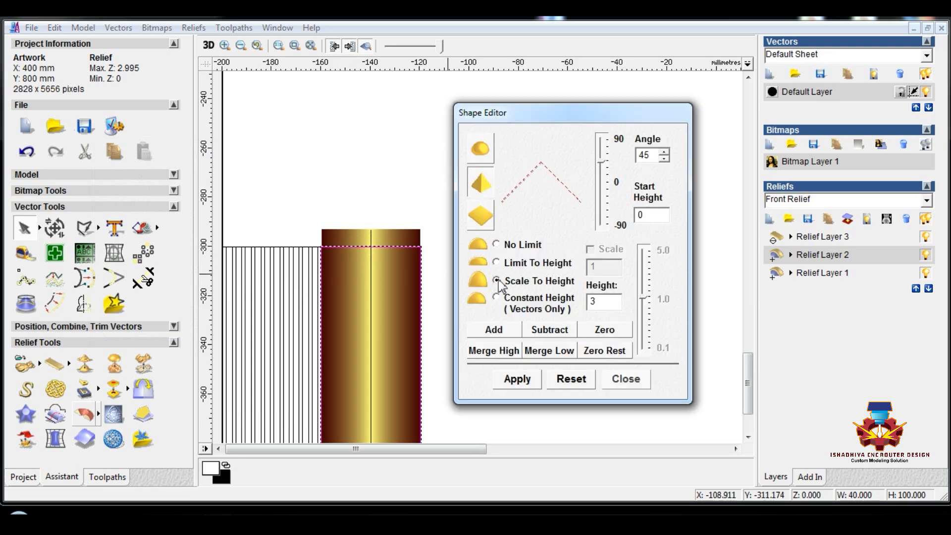
pyautogui.click(625, 379)
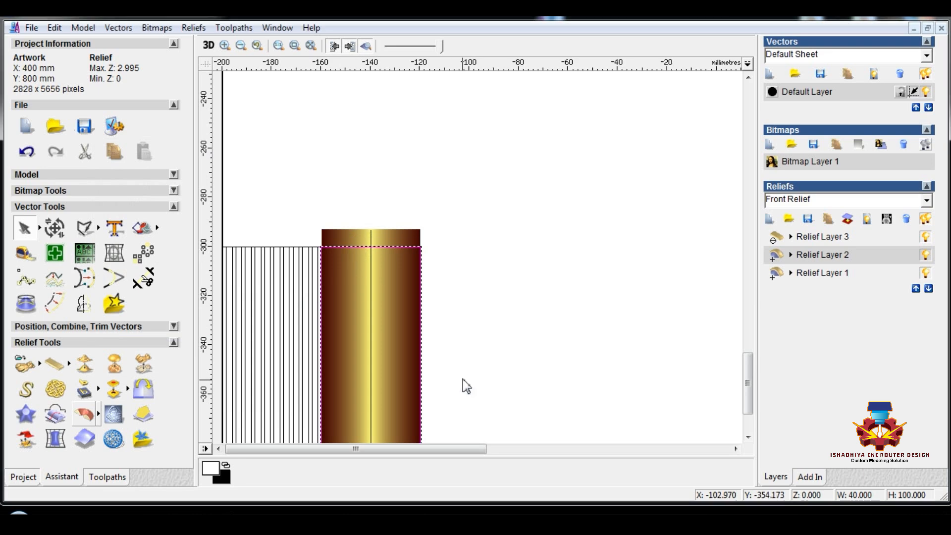
pyautogui.scroll(-3, 463, 384)
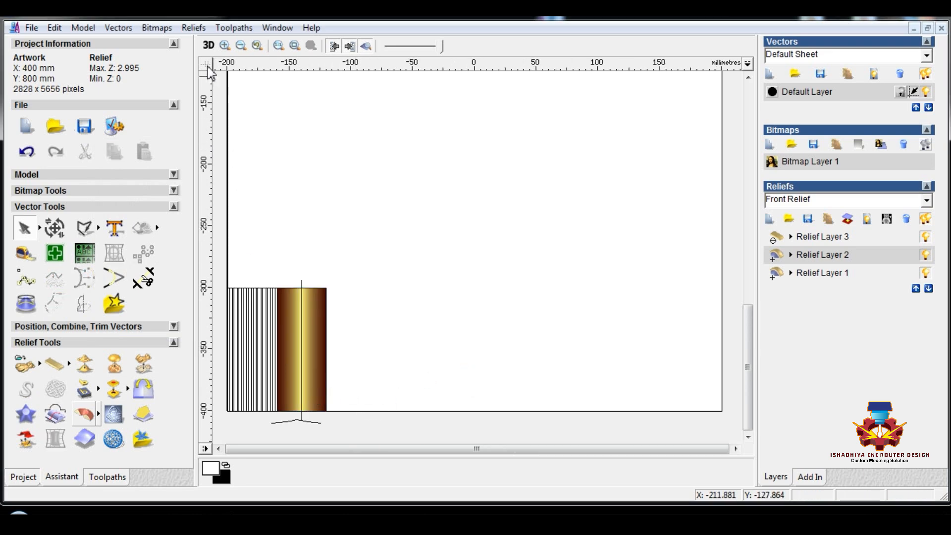
# Inspect the trimmed concave extrusion in 3D and make Relief Layer 3 the active relief layer.
pyautogui.click(208, 45)
pyautogui.moveTo(248, 140); pyautogui.dragTo(414, 372)
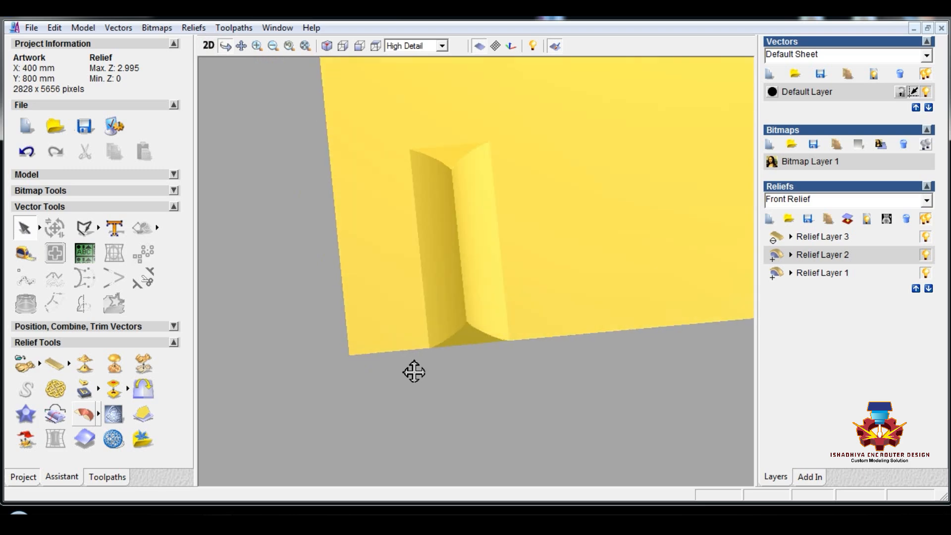
pyautogui.click(844, 238)
pyautogui.click(144, 365)
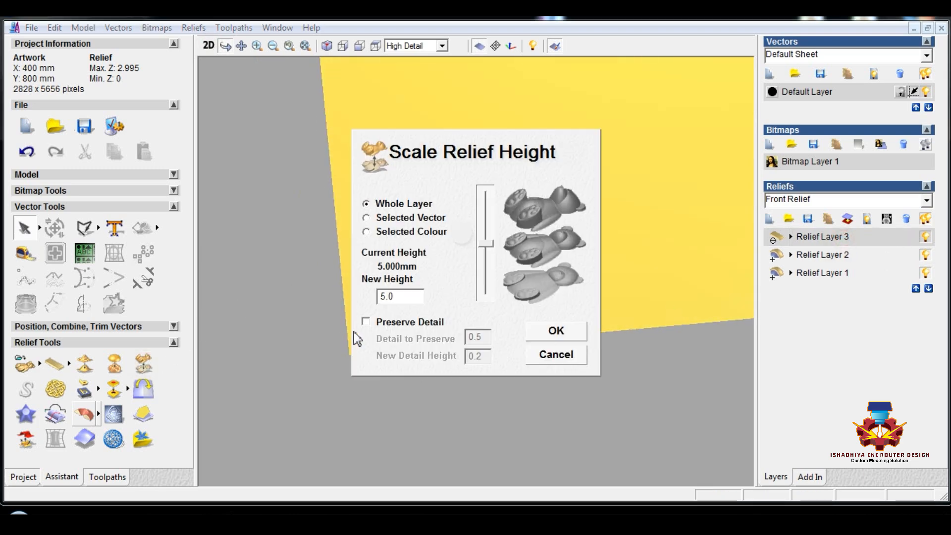
pyautogui.doubleClick(404, 297)
pyautogui.moveTo(506, 130); pyautogui.dragTo(292, 121)
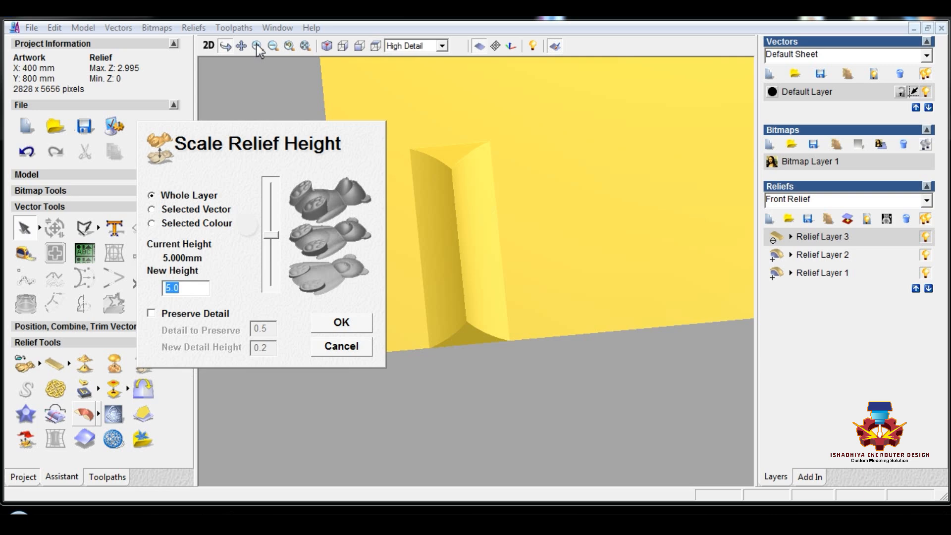
pyautogui.click(375, 45)
pyautogui.moveTo(325, 148); pyautogui.dragTo(226, 125)
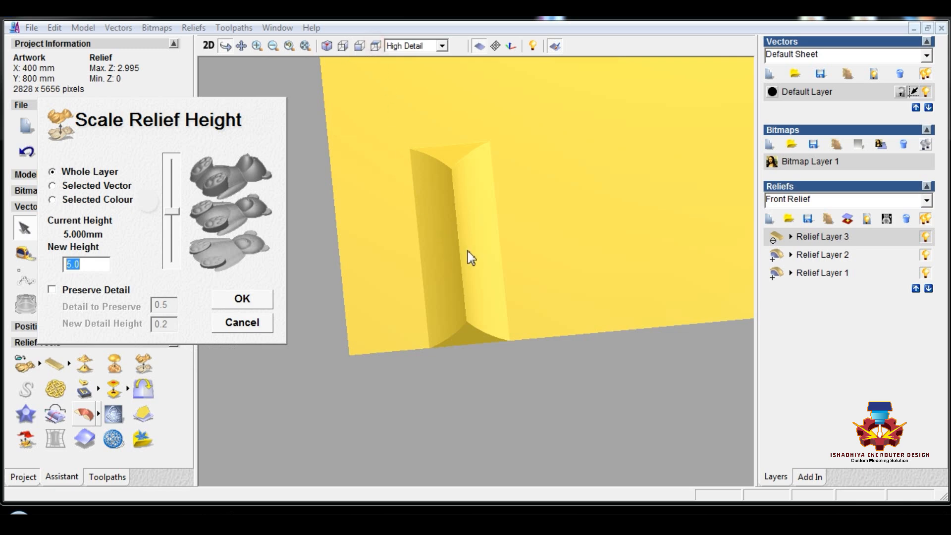
pyautogui.click(269, 306)
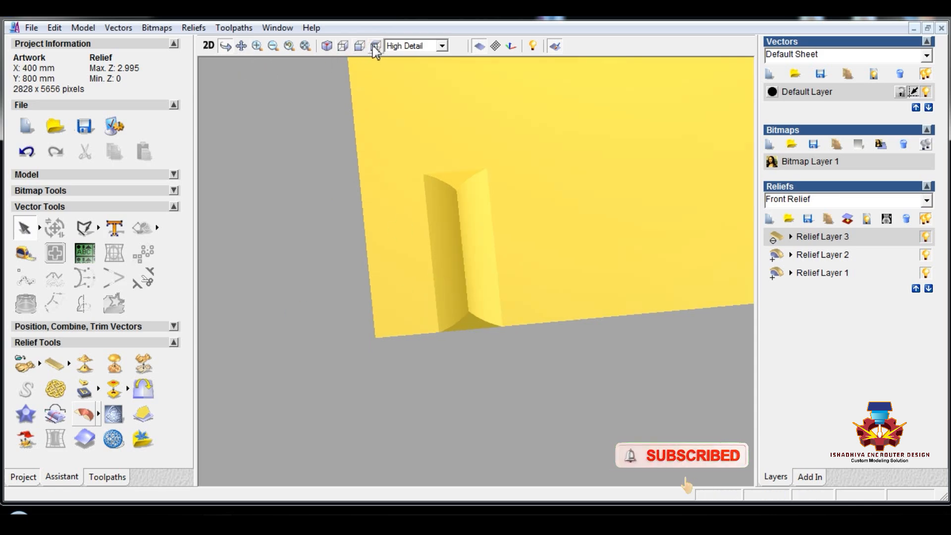
# View the peaked shape enlarged from above and scale the whole of Relief Layer 3 to slightly less than 5 mm high.
pyautogui.click(256, 46)
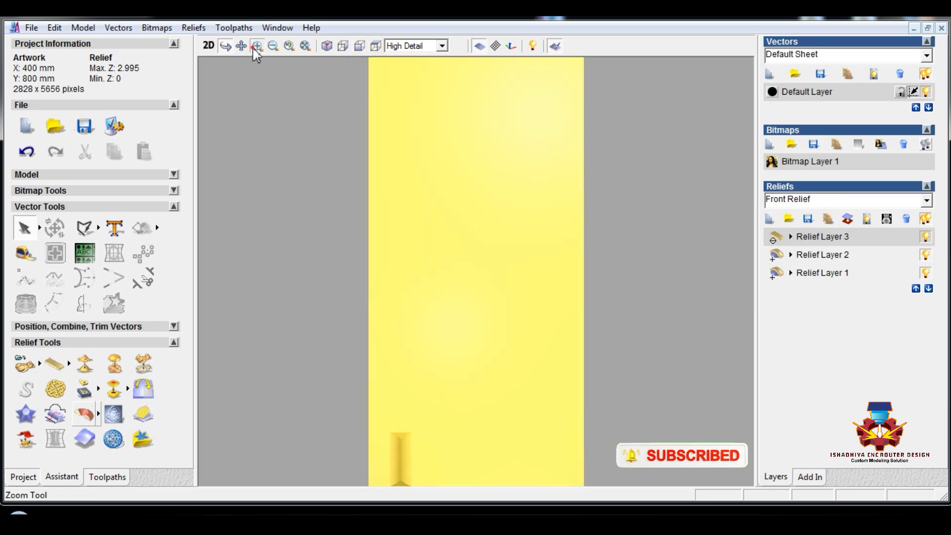
pyautogui.moveTo(360, 423); pyautogui.dragTo(433, 503)
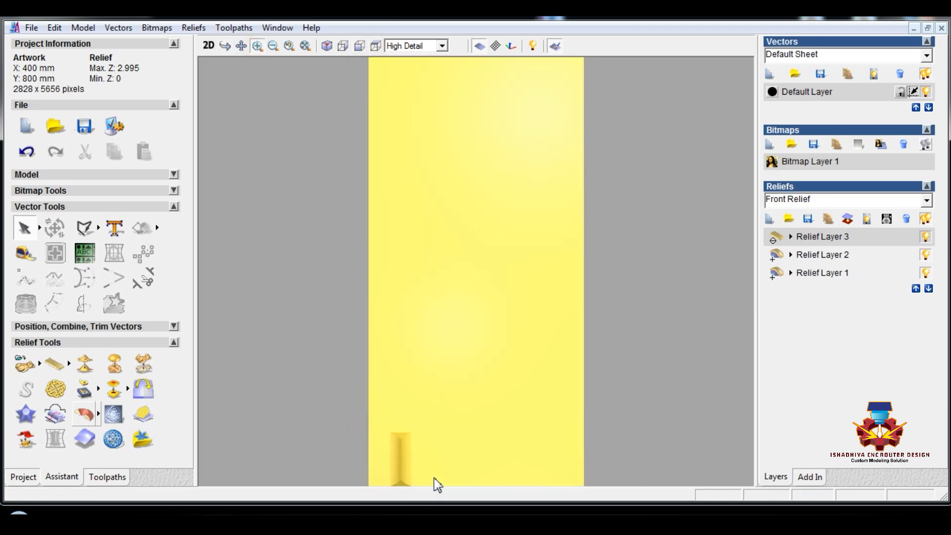
pyautogui.click(412, 271)
pyautogui.moveTo(416, 291); pyautogui.dragTo(467, 284, button='middle')
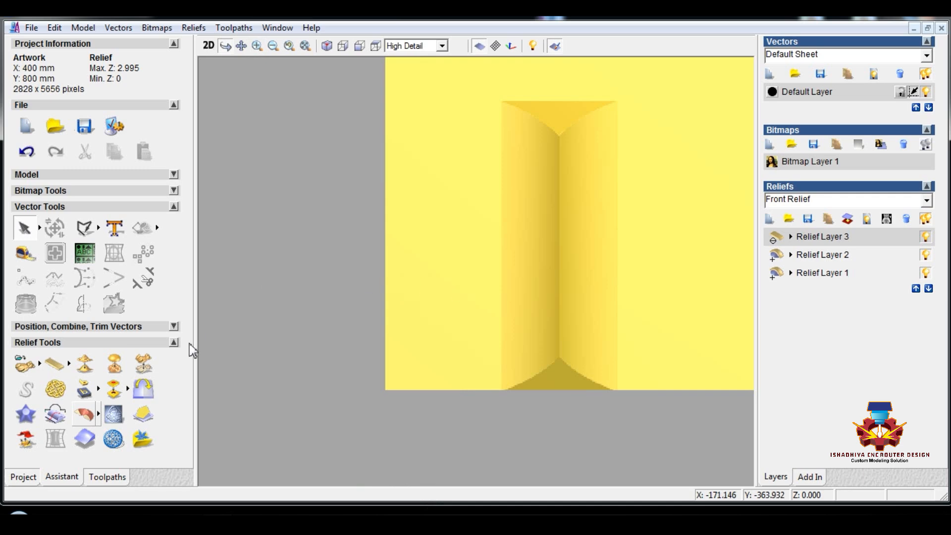
pyautogui.click(145, 373)
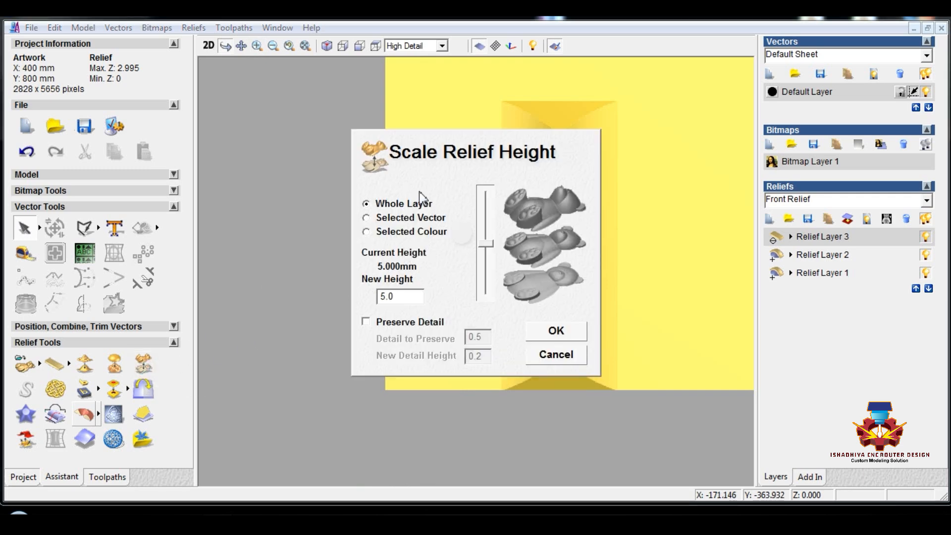
pyautogui.moveTo(414, 146); pyautogui.dragTo(227, 140)
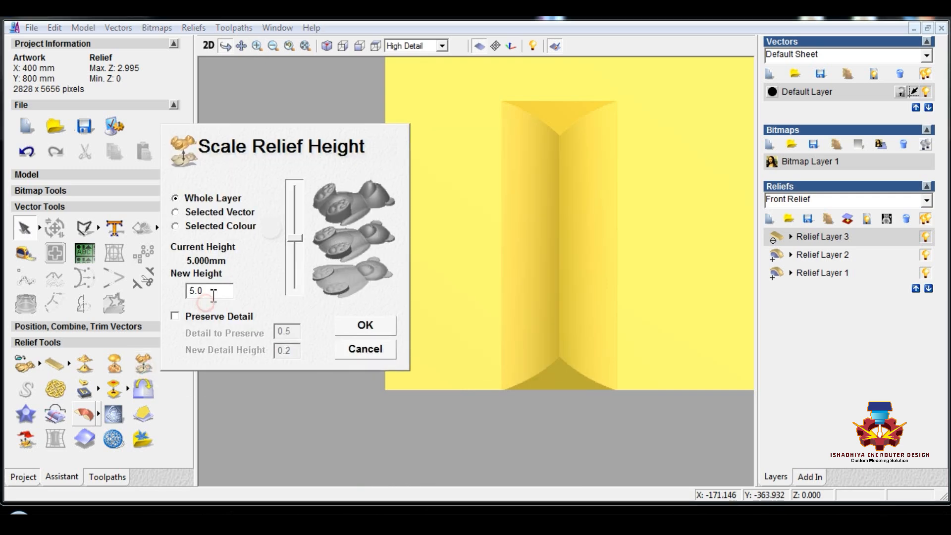
pyautogui.moveTo(213, 293); pyautogui.dragTo(148, 298)
pyautogui.write('4')
pyautogui.press('Return')
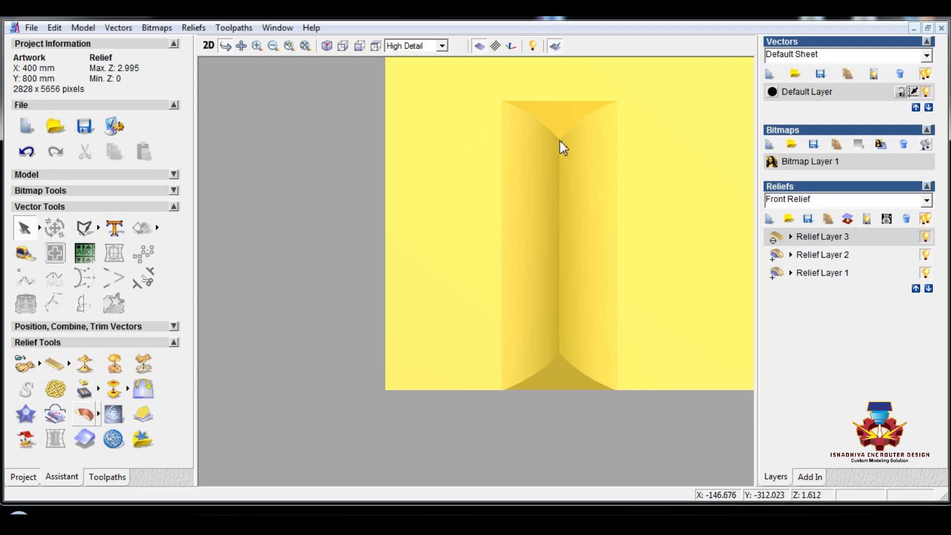
# Scale the whole of Relief Layer 3 to a height of 4 mm and check the sloped ends in 3D.
pyautogui.click(144, 365)
pyautogui.moveTo(419, 301); pyautogui.dragTo(320, 306)
pyautogui.write('4')
pyautogui.press('Return')
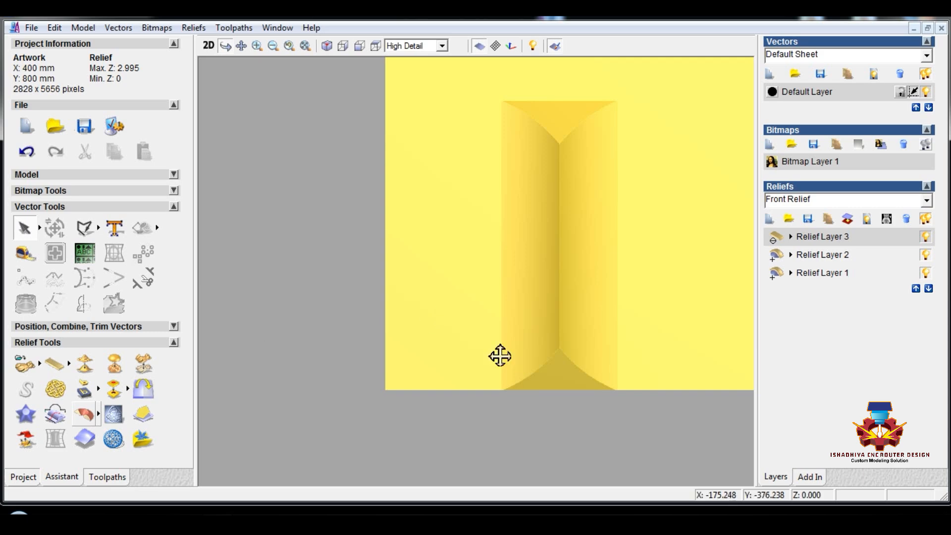
pyautogui.moveTo(499, 354); pyautogui.dragTo(566, 367)
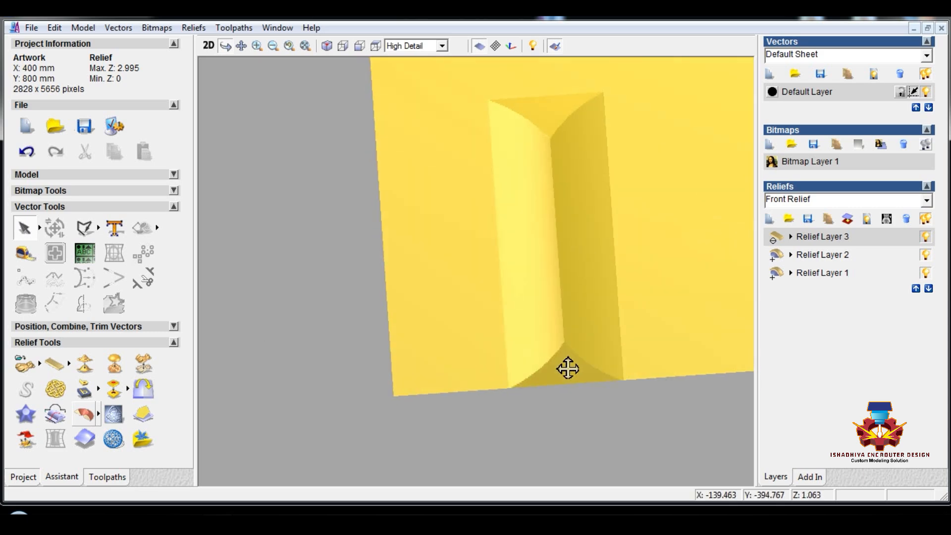
# Scale the whole of Relief Layer 3 to a height below 4 mm and check the relief in 2D and 3D.
pyautogui.click(144, 364)
pyautogui.doubleClick(397, 295)
pyautogui.write('10')
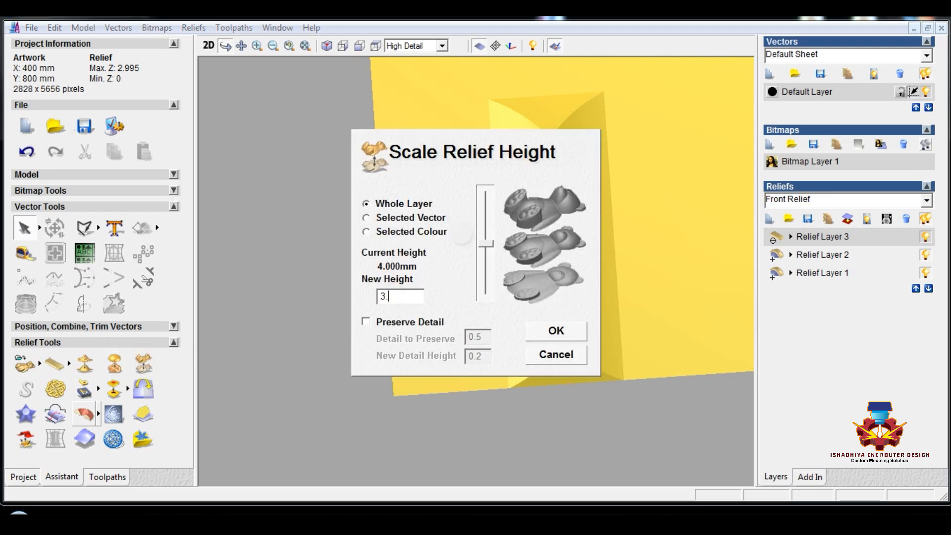
pyautogui.press('Return')
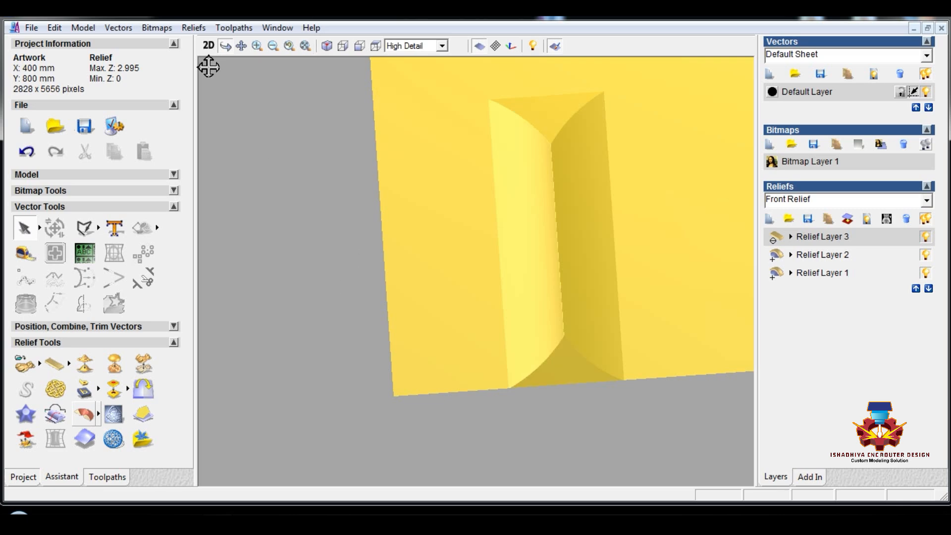
pyautogui.click(208, 46)
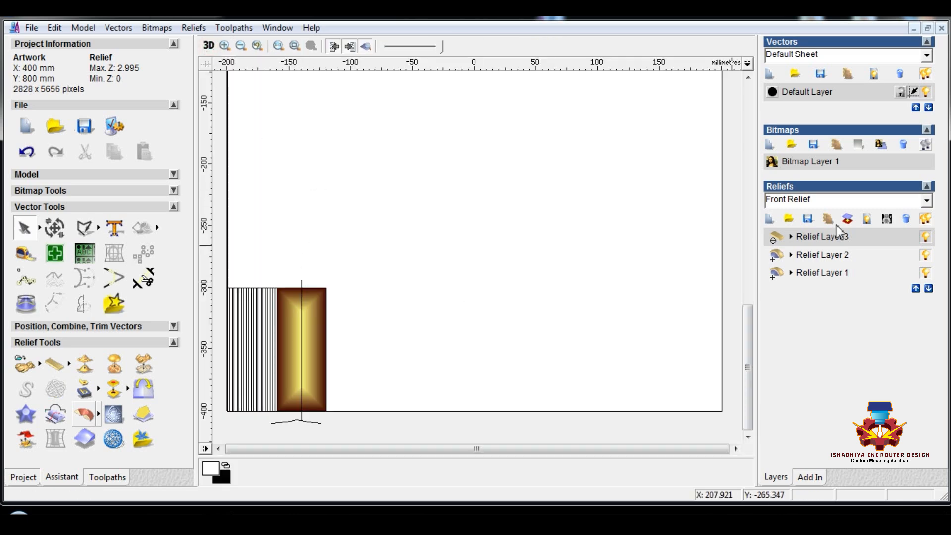
pyautogui.click(209, 45)
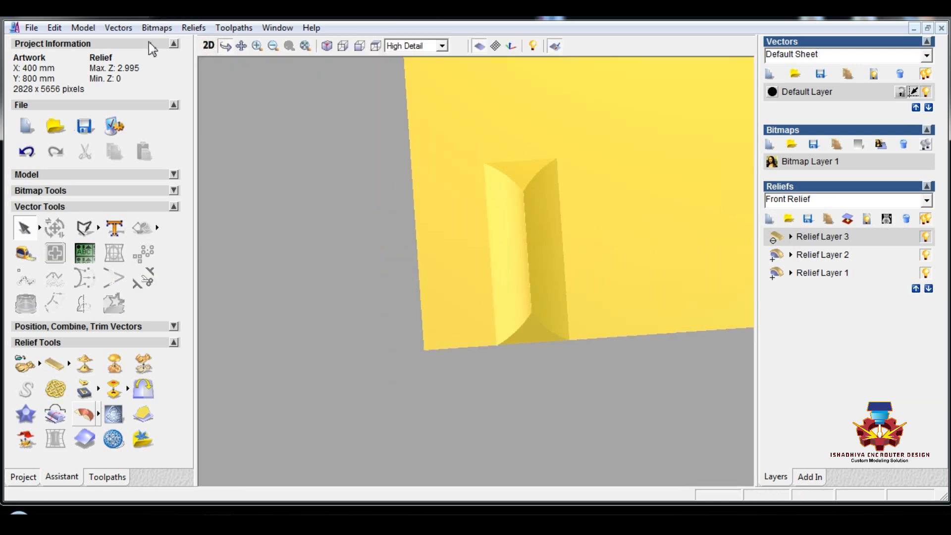
# Tile the 3D and 2D views vertically side by side and frame the relief area closely in both.
pyautogui.click(277, 28)
pyautogui.click(293, 60)
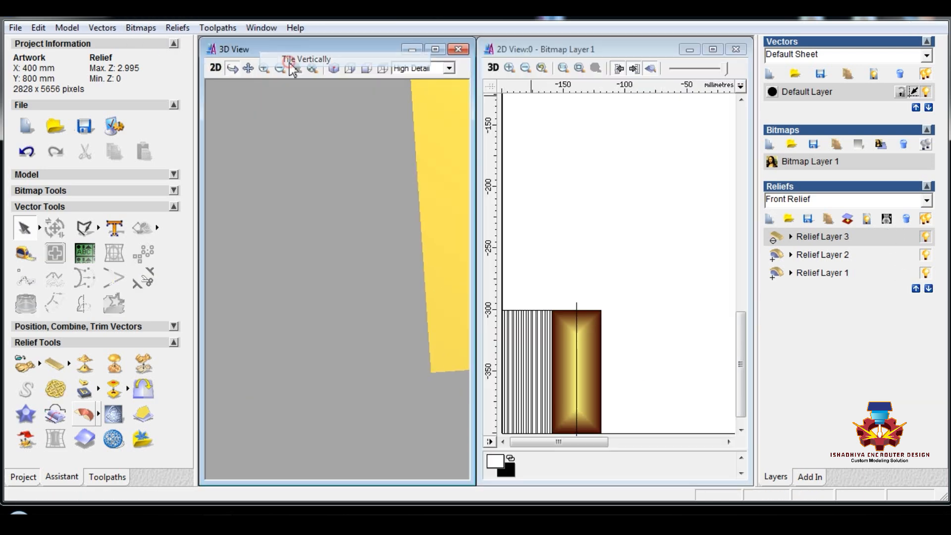
pyautogui.scroll(-3, 564, 218)
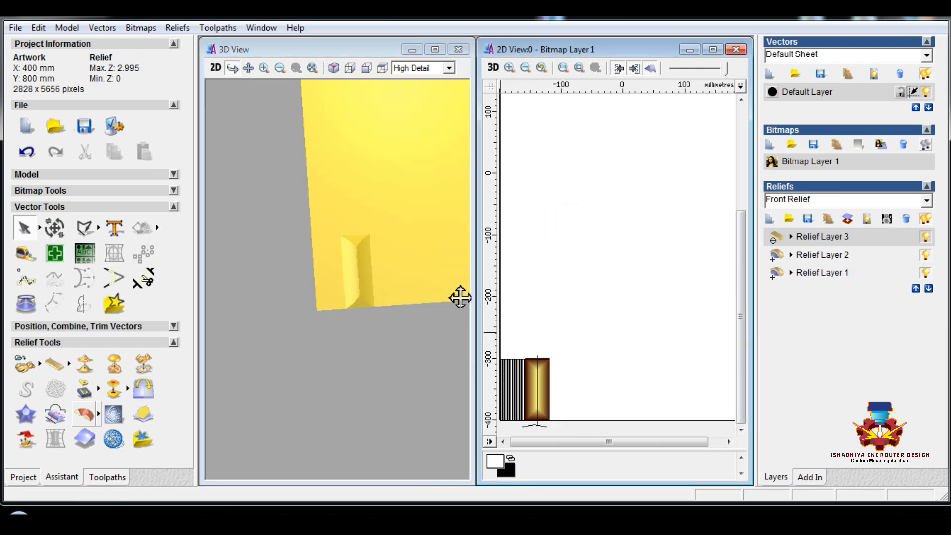
pyautogui.moveTo(386, 289); pyautogui.dragTo(379, 305, button='middle')
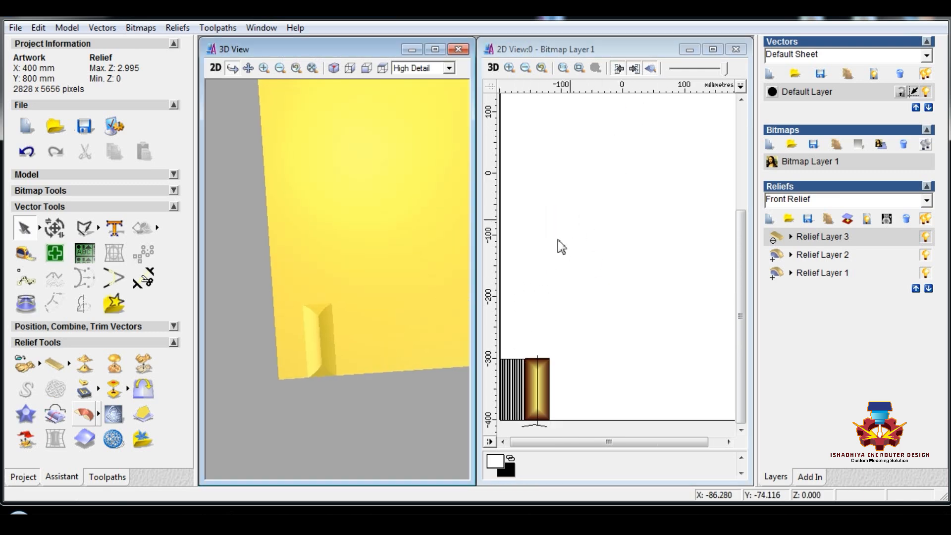
pyautogui.click(566, 254)
pyautogui.scroll(-3, 552, 274)
pyautogui.scroll(3, 578, 333)
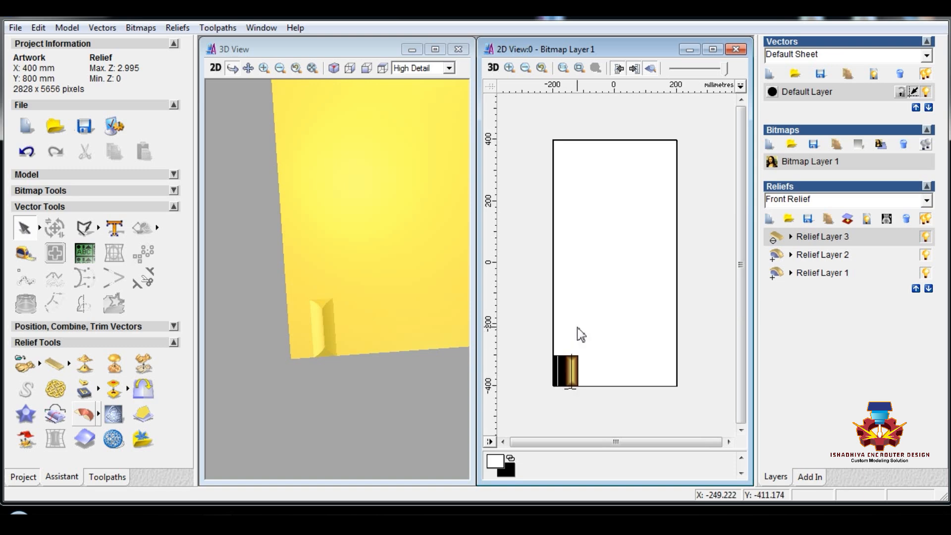
pyautogui.scroll(4, 510, 400)
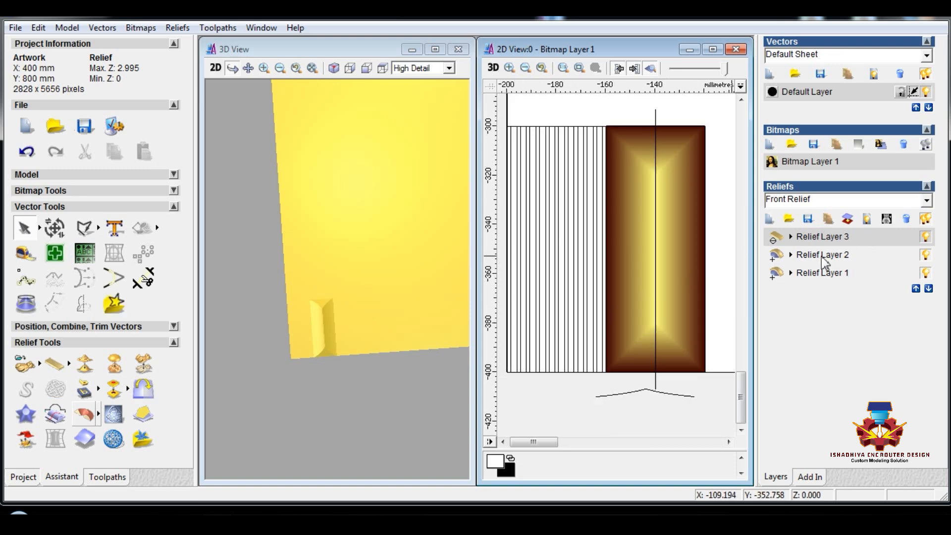
pyautogui.click(363, 287)
pyautogui.scroll(5, 332, 325)
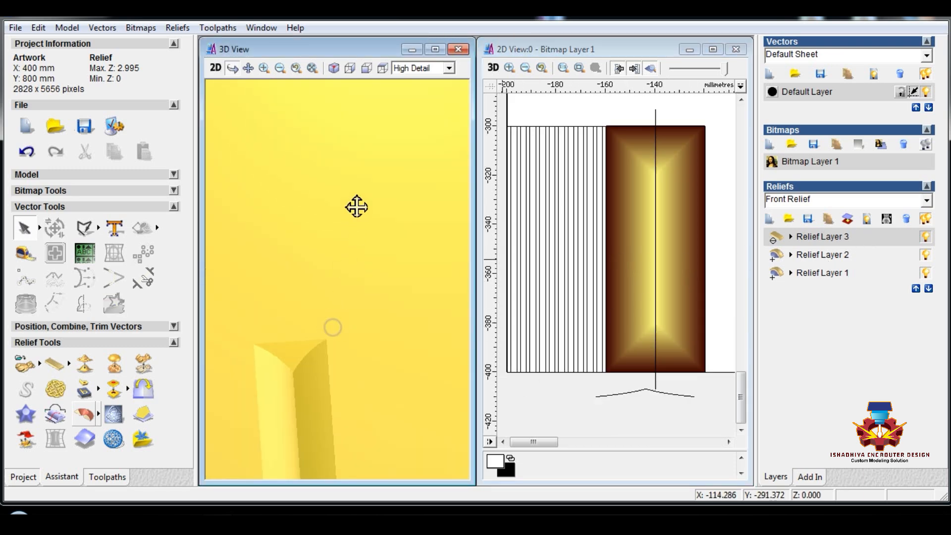
# Hide Relief Layer 1 and merge the visible Relief Layers 2 and 3 into a single relief layer.
pyautogui.moveTo(357, 207); pyautogui.dragTo(397, 268)
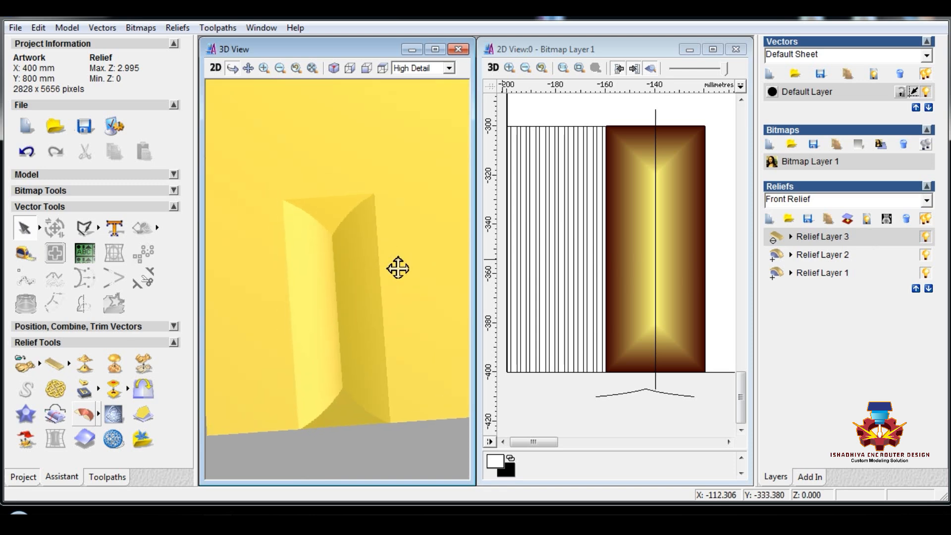
pyautogui.click(831, 254)
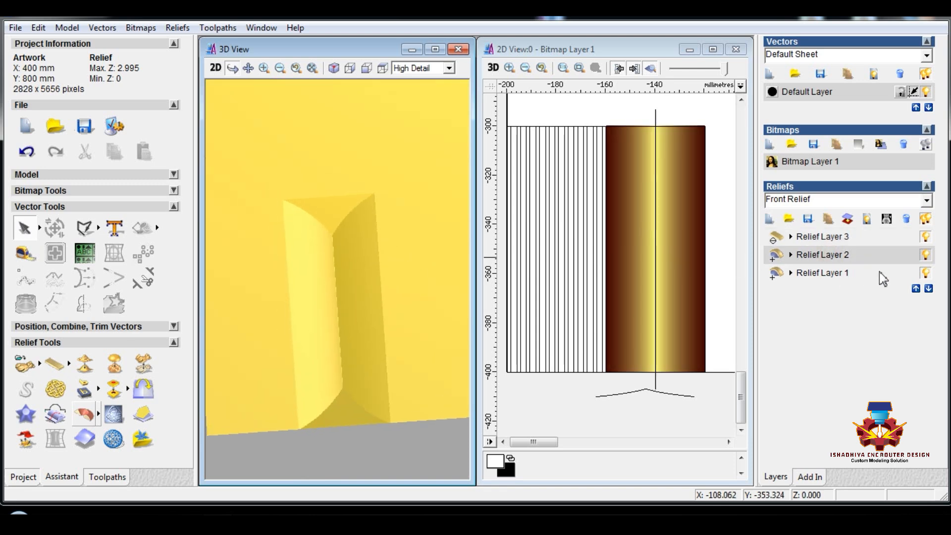
pyautogui.click(860, 270)
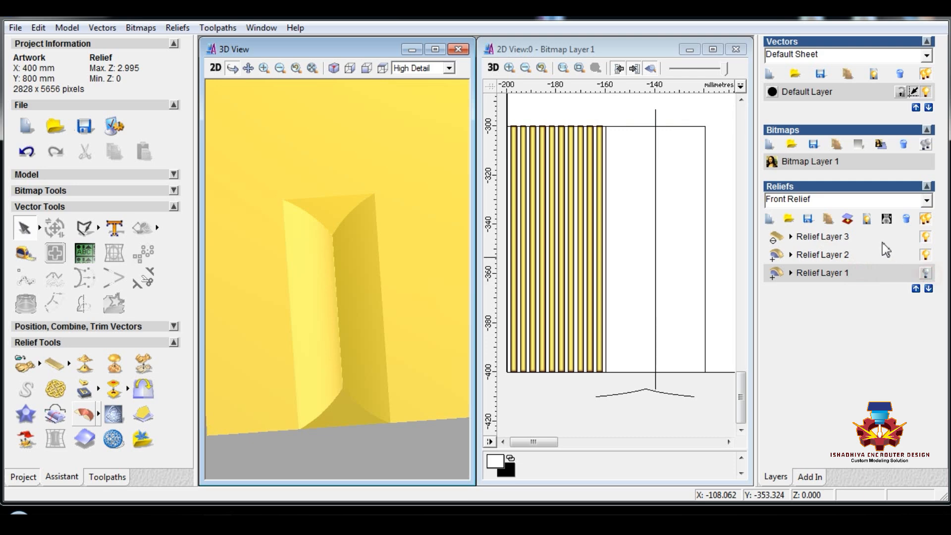
pyautogui.click(864, 219)
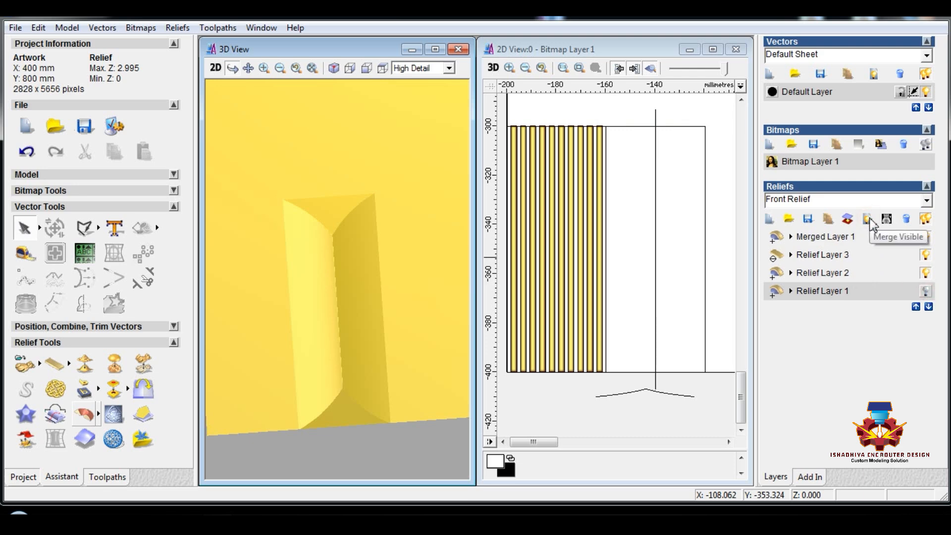
# Show Relief Layer 1 again and hide Relief Layers 2 and 3, leaving Merged Layer 1 on.
pyautogui.click(844, 271)
pyautogui.click(846, 254)
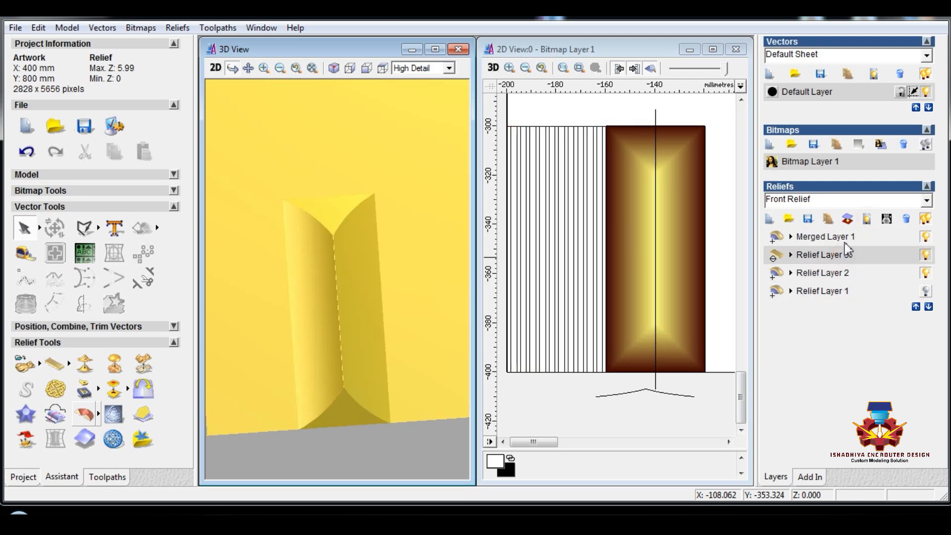
pyautogui.click(845, 238)
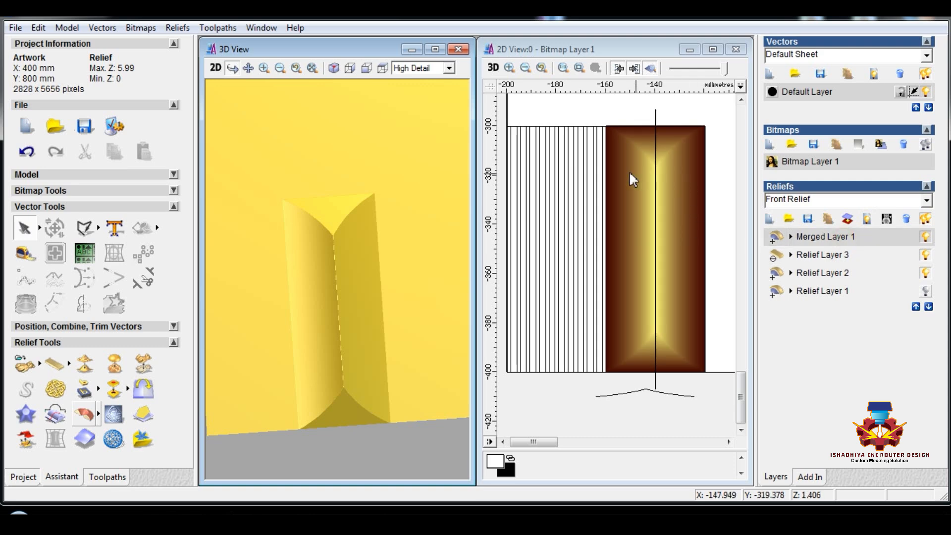
pyautogui.click(926, 291)
pyautogui.click(925, 273)
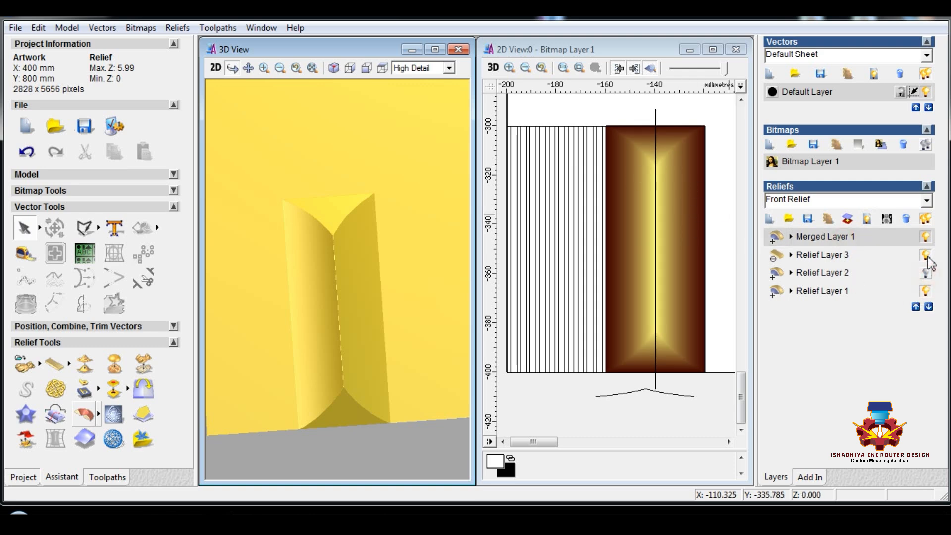
pyautogui.click(925, 255)
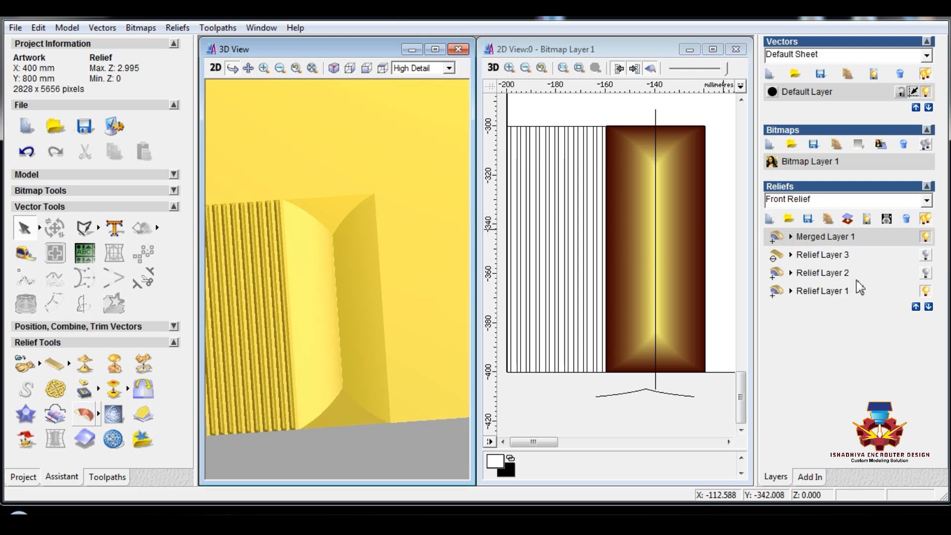
# Scale the whole of Relief Layer 1 with the vertical strips to a height of 0.5 mm.
pyautogui.click(837, 296)
pyautogui.click(145, 363)
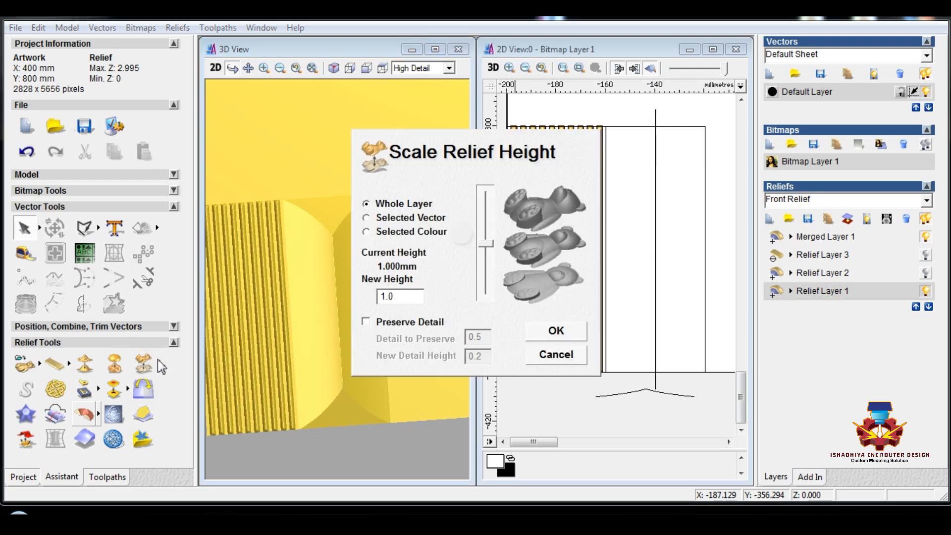
pyautogui.moveTo(393, 299); pyautogui.dragTo(323, 299)
pyautogui.write('0.5')
pyautogui.press('Return')
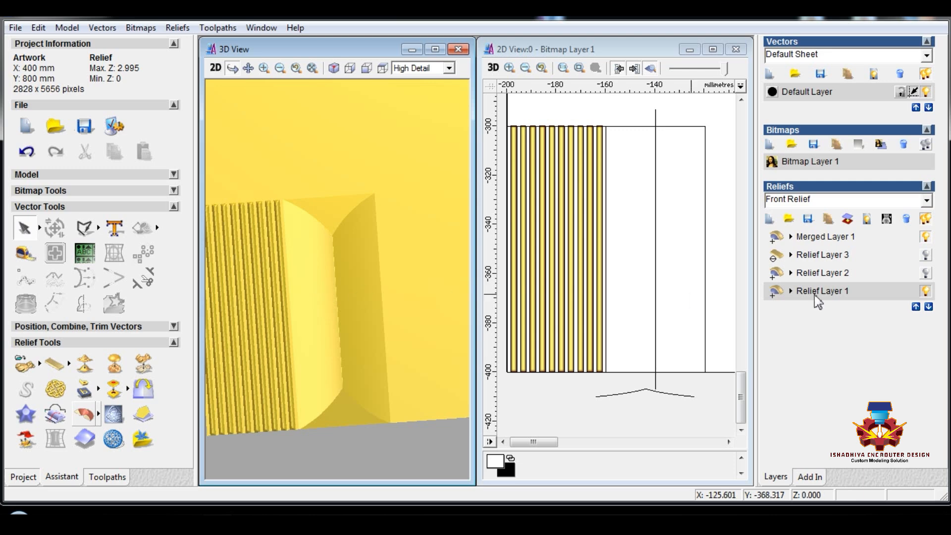
# Add a new vector layer and hide the vectors of the Default Layer.
pyautogui.click(624, 202)
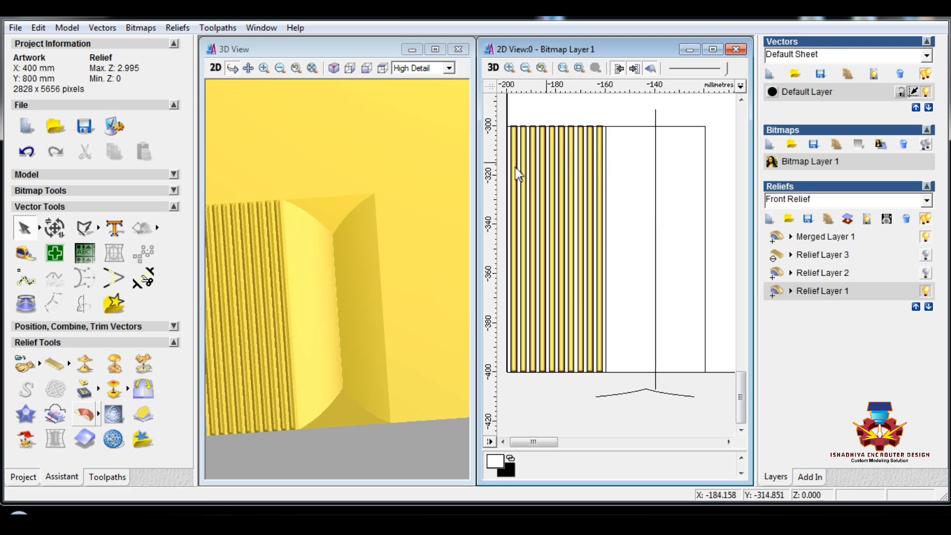
pyautogui.click(769, 73)
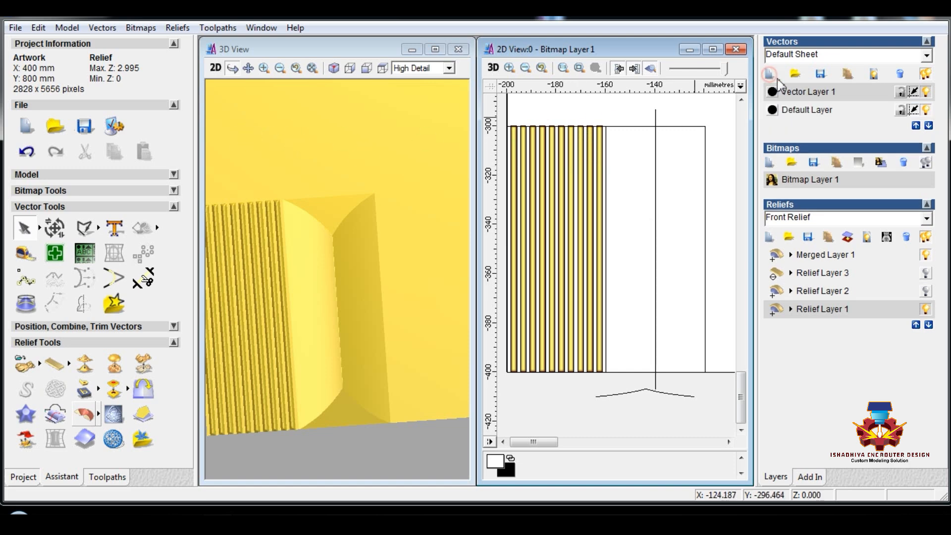
pyautogui.click(926, 110)
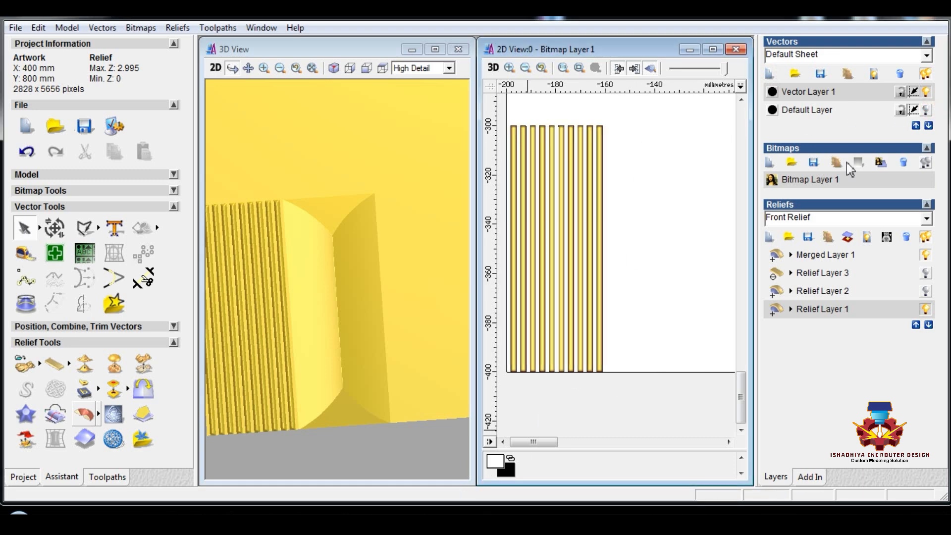
pyautogui.scroll(-3, 659, 221)
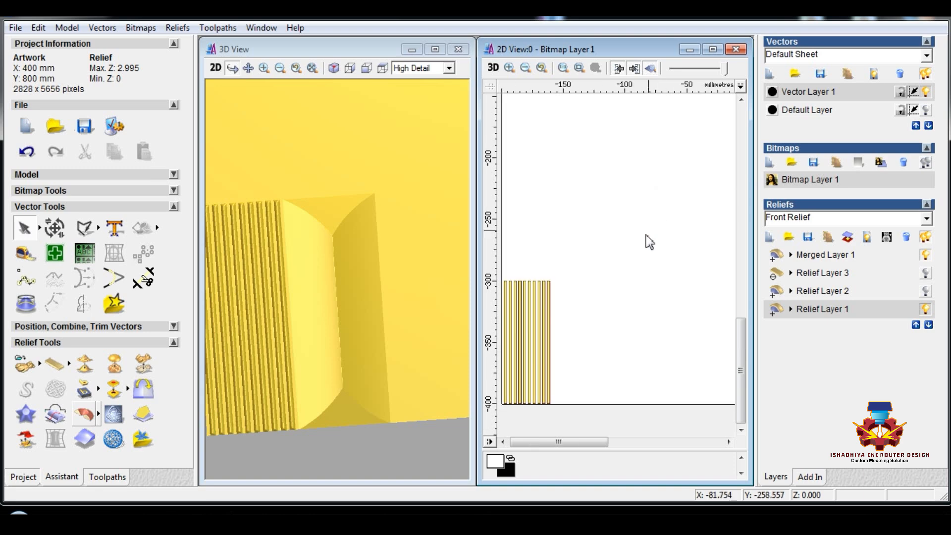
# Create a rectangle 80 mm wide and 100 mm high on the new vector layer.
pyautogui.moveTo(91, 230)
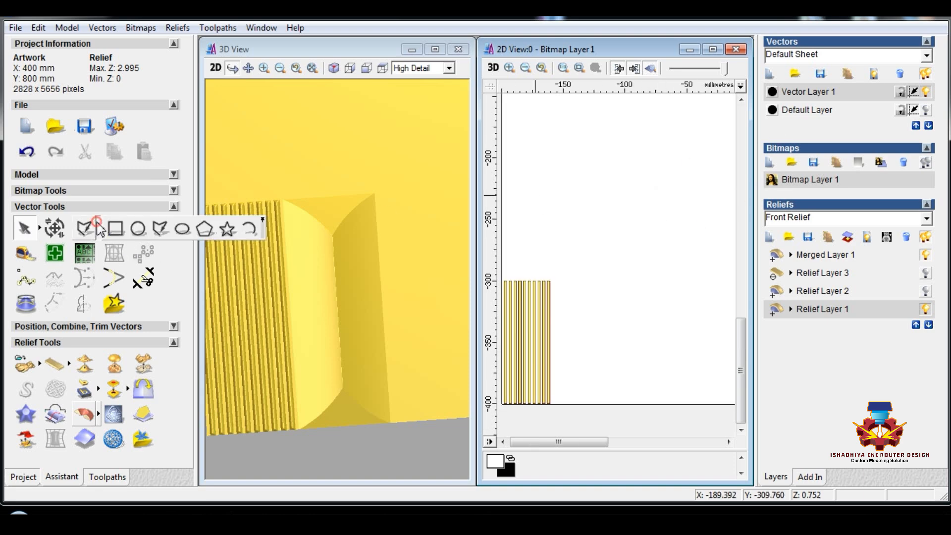
pyautogui.click(122, 227)
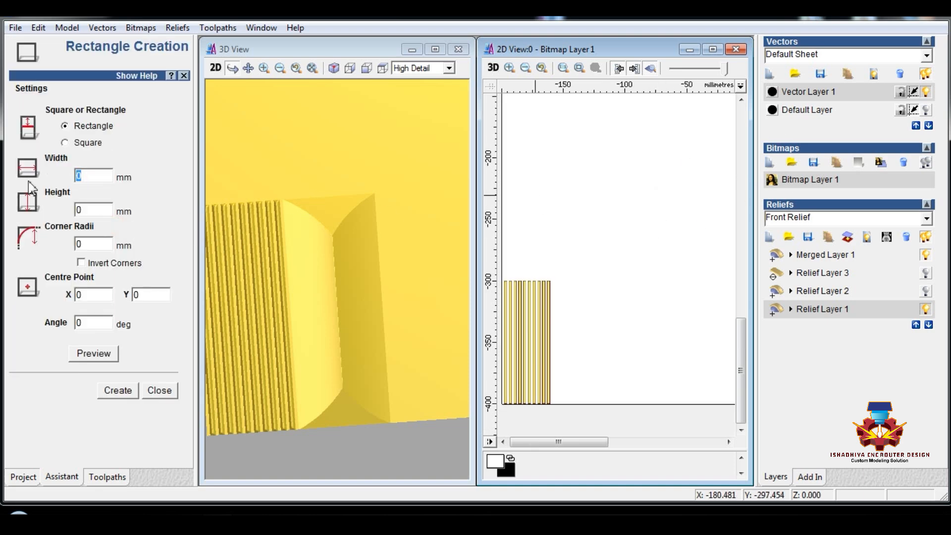
pyautogui.write('80')
pyautogui.write('100')
pyautogui.click(118, 390)
pyautogui.click(176, 392)
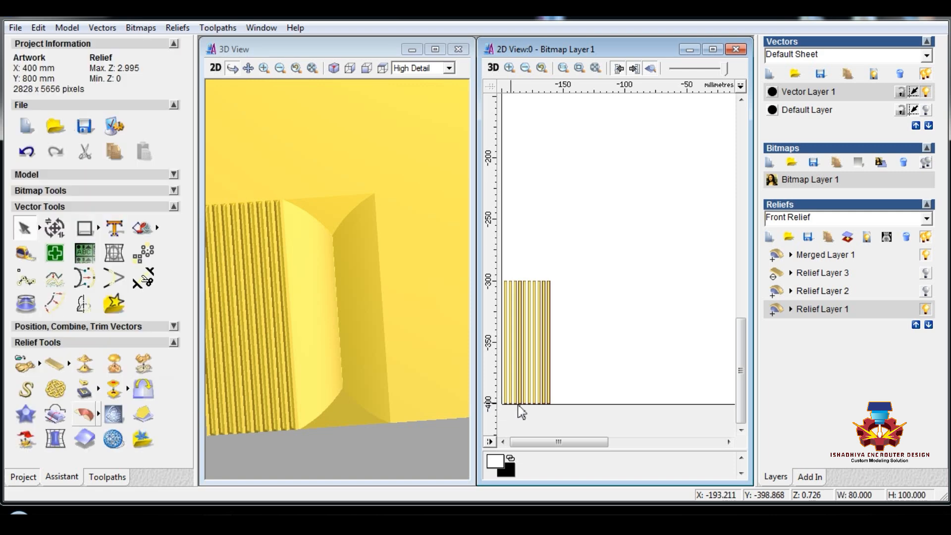
# Align the 80 × 100 mm rectangle to the lower-left corner of the 400 × 800 mm border, showing the Default Layer only for the alignment.
pyautogui.scroll(-3, 573, 384)
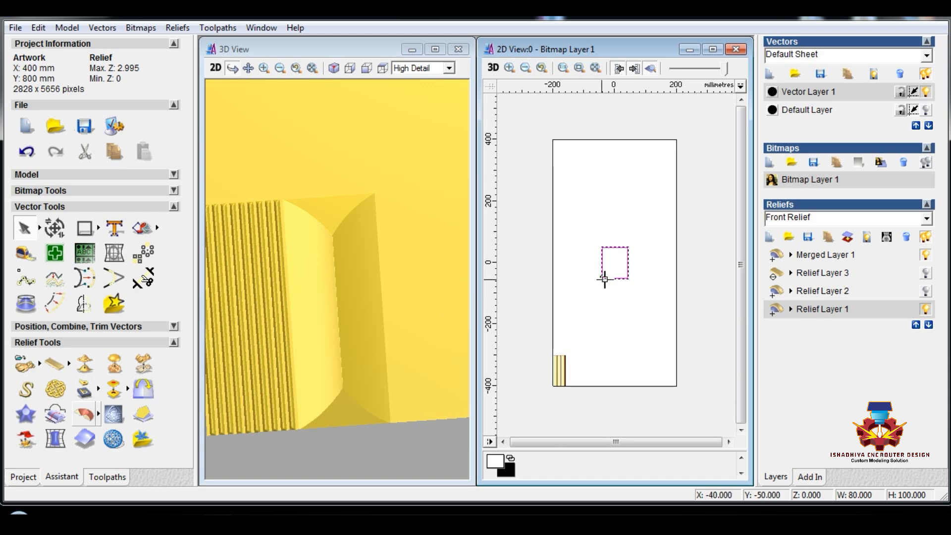
pyautogui.click(925, 110)
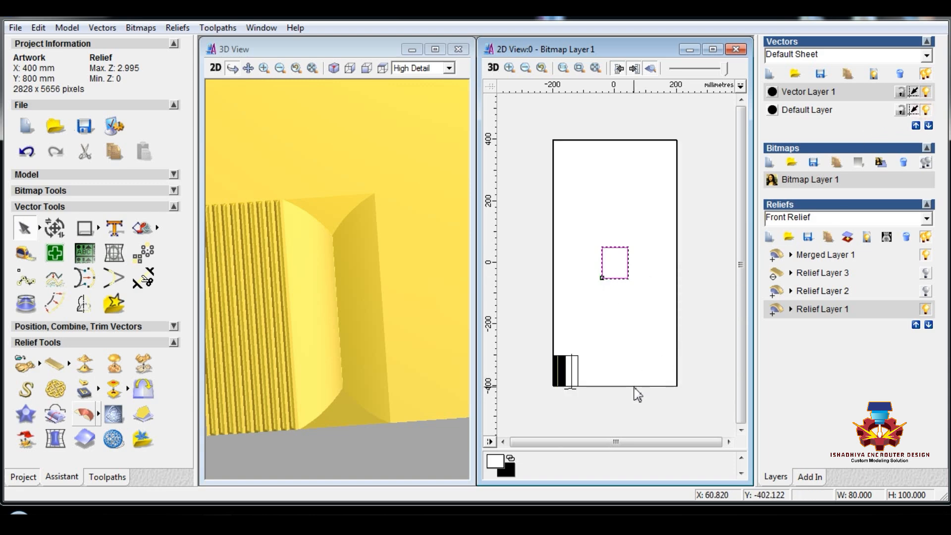
pyautogui.hotkey('alt', 'Down')
pyautogui.hotkey('alt', 'Left')
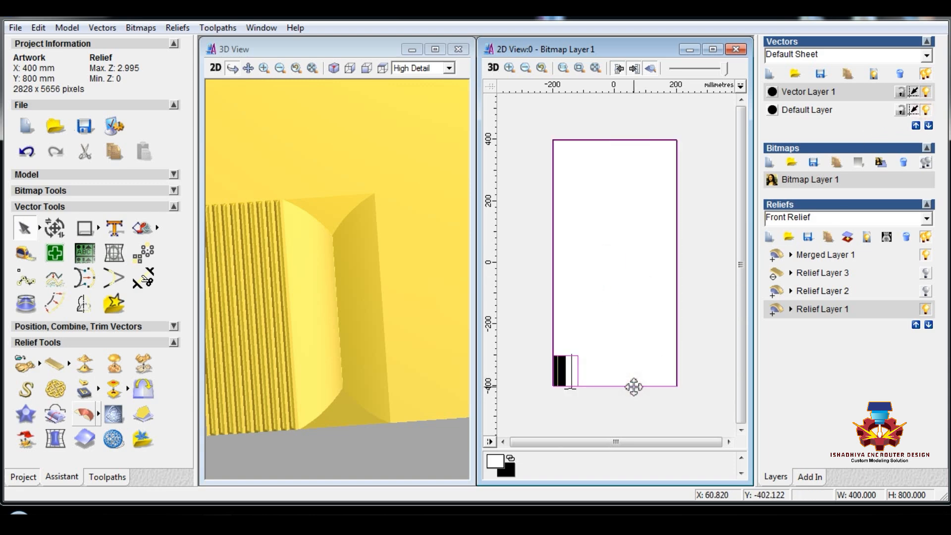
pyautogui.click(926, 110)
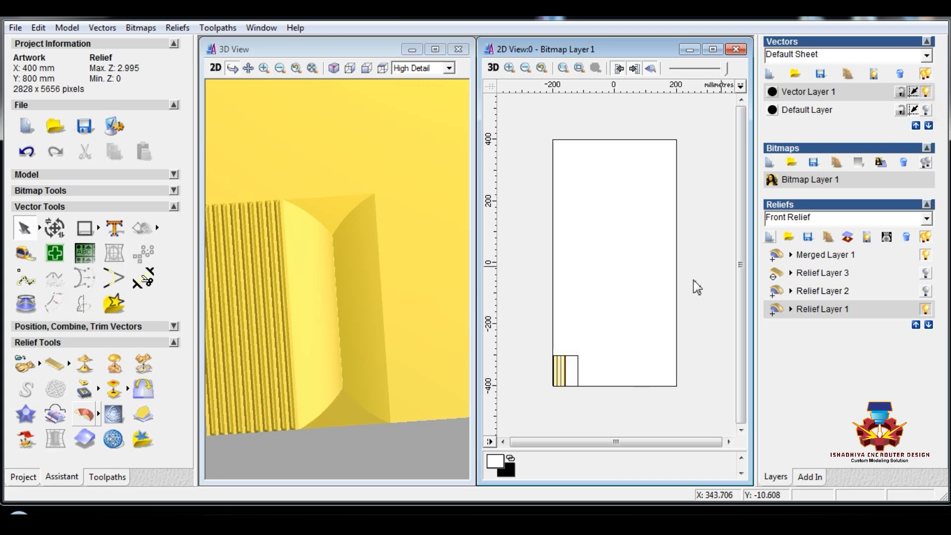
# Add a flat plane with a start height of 0.001 inside the 80 × 100 mm rectangle to Relief Layer 1.
pyautogui.click(570, 354)
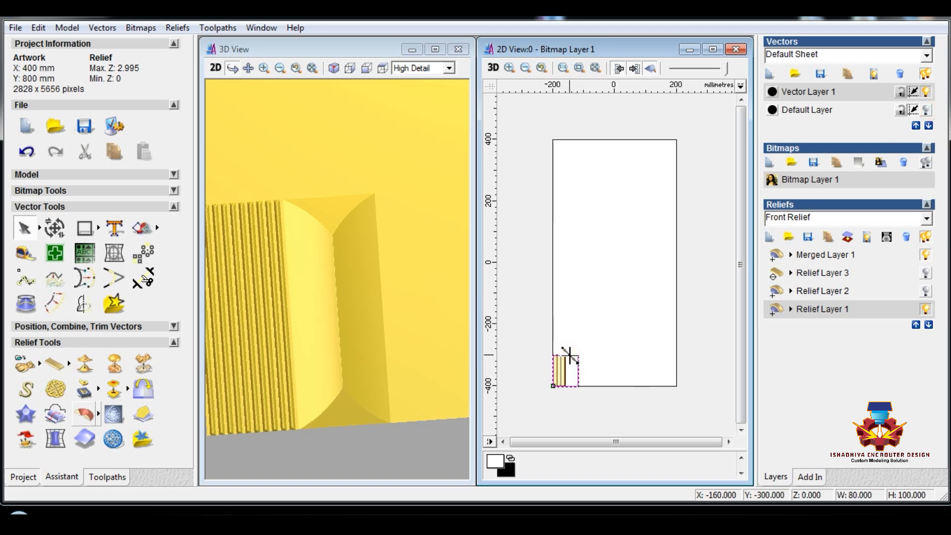
pyautogui.doubleClick(570, 355)
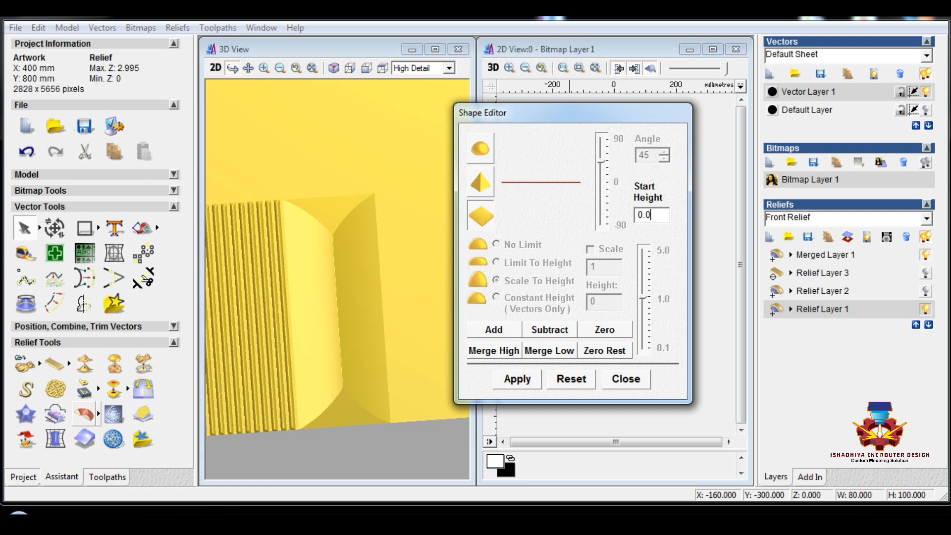
pyautogui.click(511, 330)
pyautogui.click(623, 380)
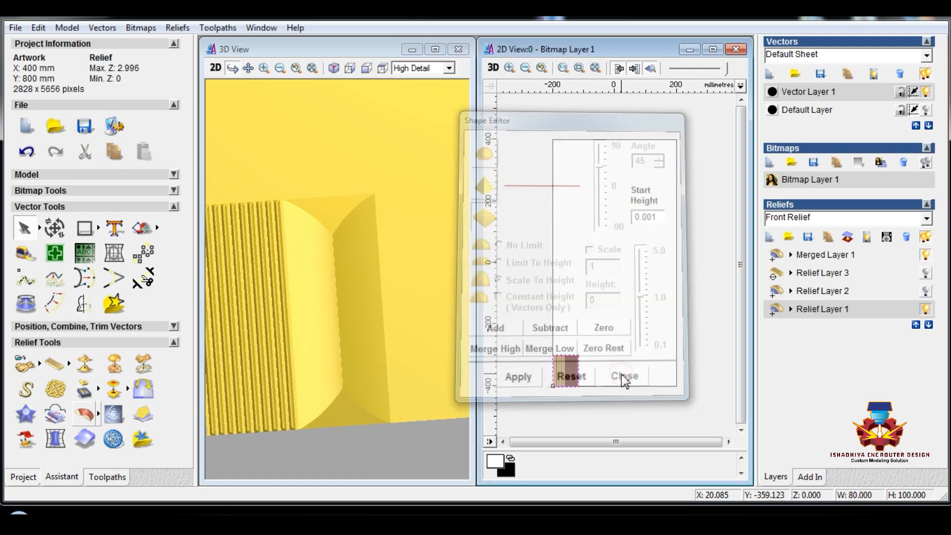
# Merge the visible relief layers into a new one and hide Relief Layer 1 and Merged Layer 1.
pyautogui.click(866, 240)
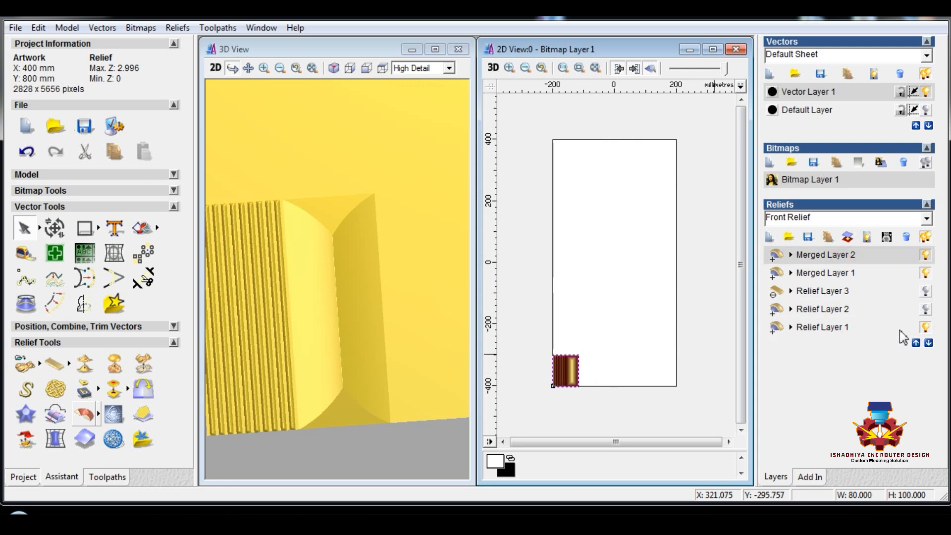
pyautogui.click(925, 327)
pyautogui.click(926, 272)
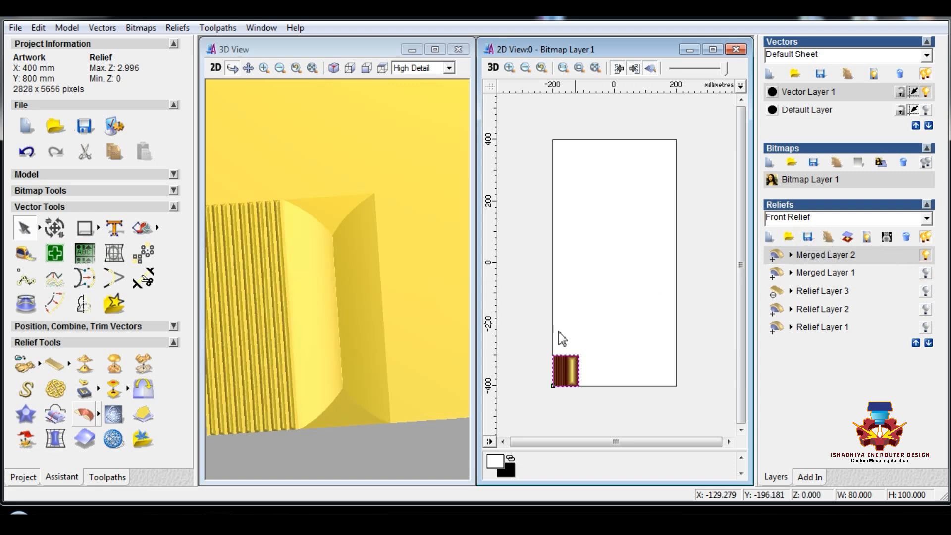
# Save the newly merged relief layer to the Desktop as a relief file named 80X100.
pyautogui.click(809, 238)
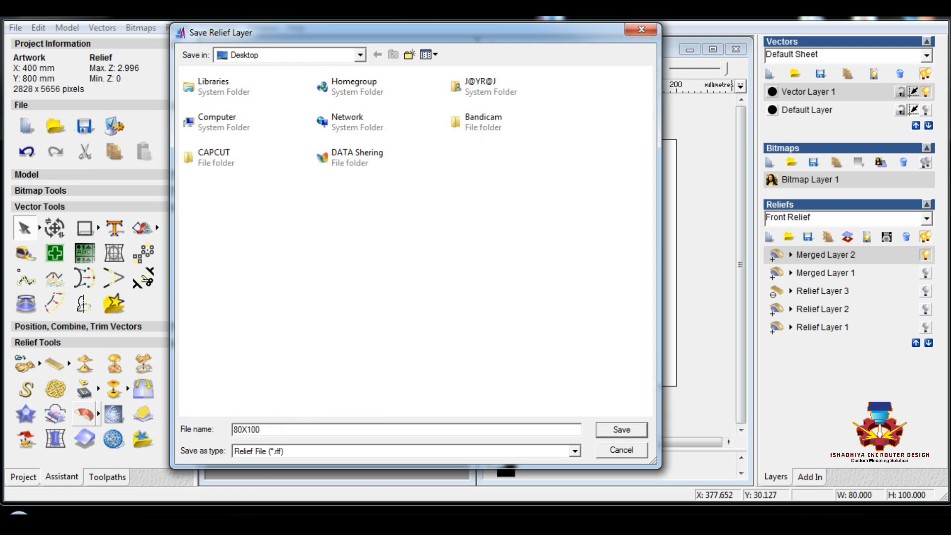
pyautogui.press('Return')
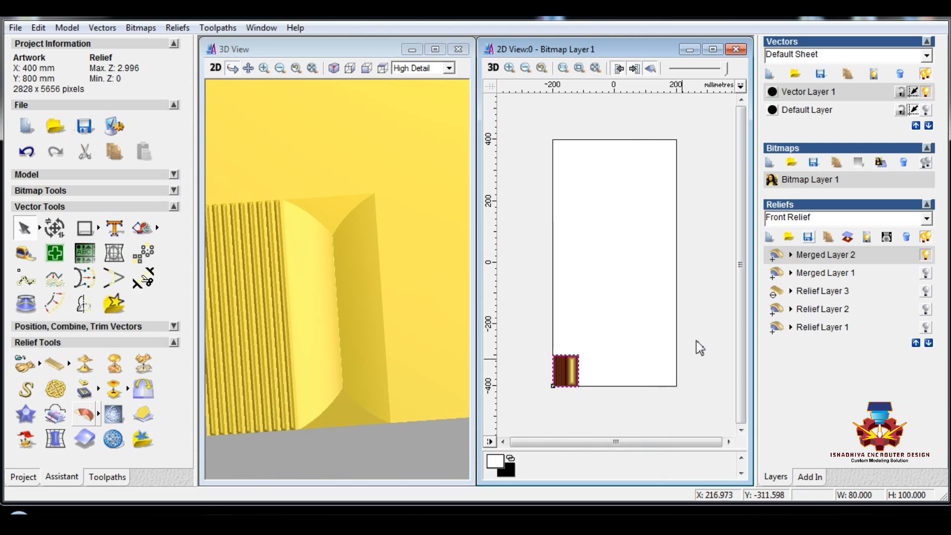
# Add a new relief layer, hide Merged Layer 2, and copy the rectangle so its lower-right corner meets the original's top-edge midpoint.
pyautogui.click(769, 237)
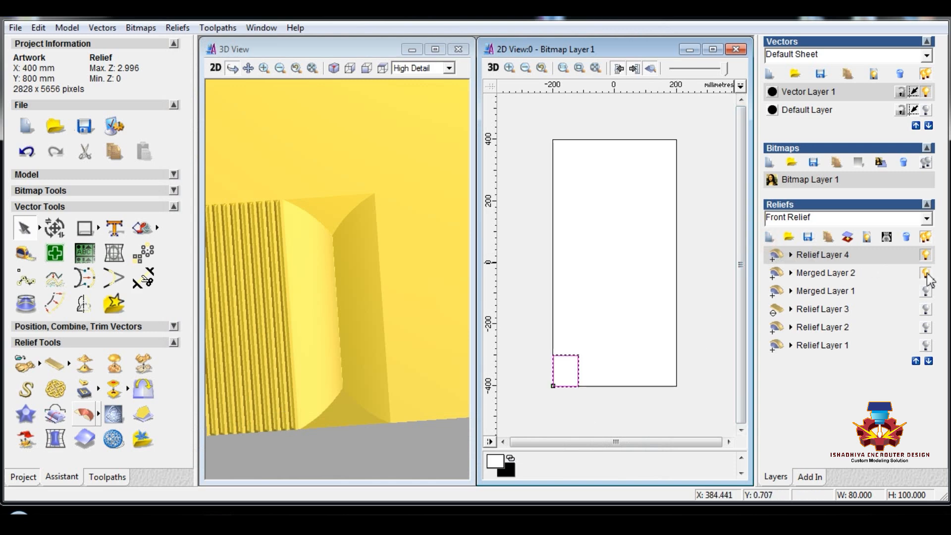
pyautogui.click(559, 297)
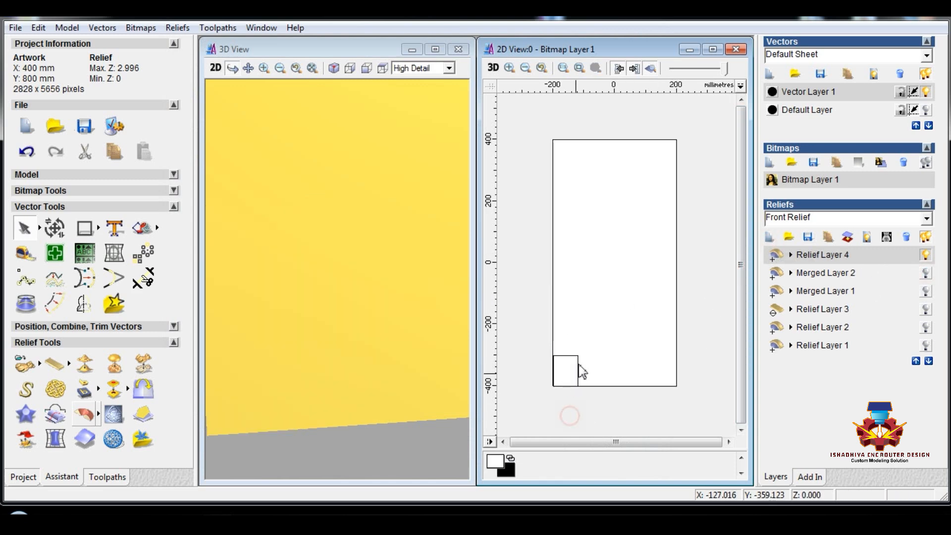
pyautogui.click(577, 369)
pyautogui.moveTo(577, 389); pyautogui.dragTo(565, 359)
pyautogui.click(606, 329)
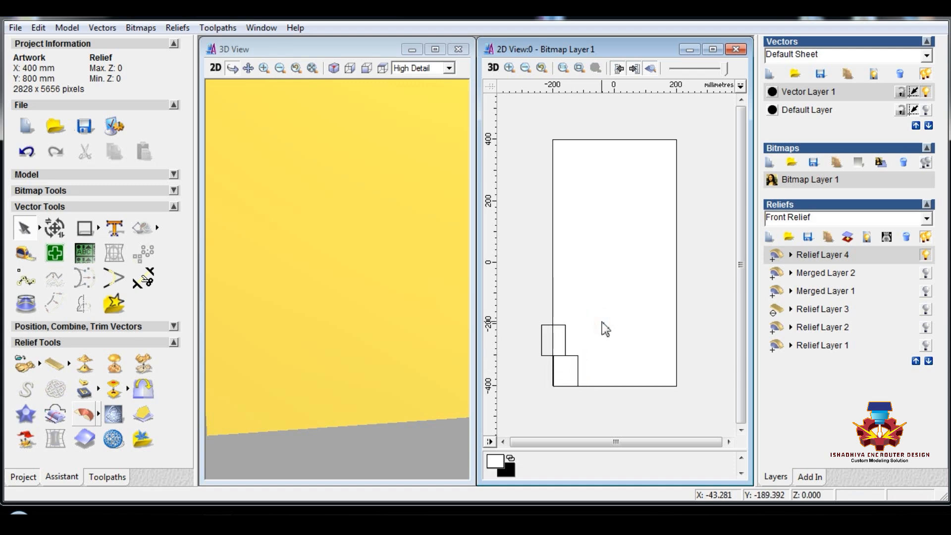
# Insert the 80X100 relief from the Desktop clipart library as 3D clipart on the panel.
pyautogui.click(142, 444)
pyautogui.click(49, 208)
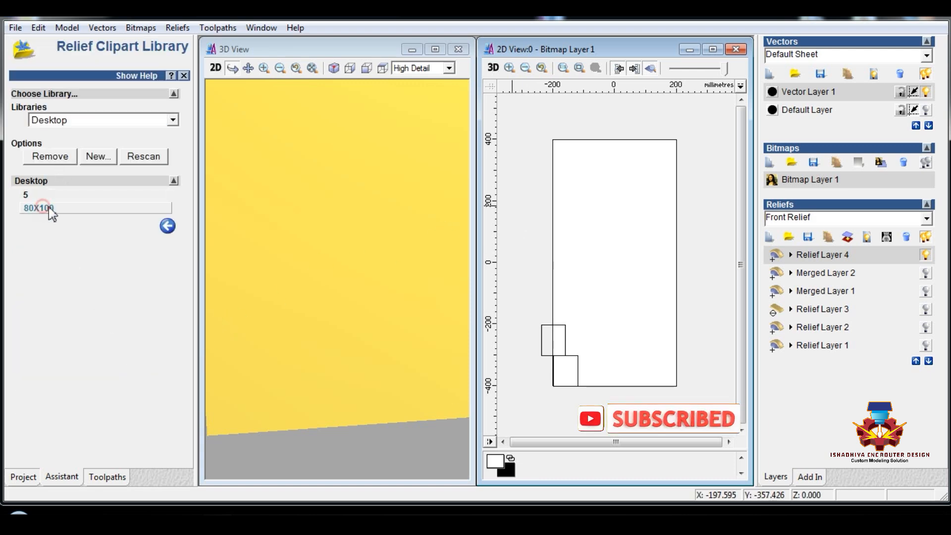
pyautogui.click(183, 75)
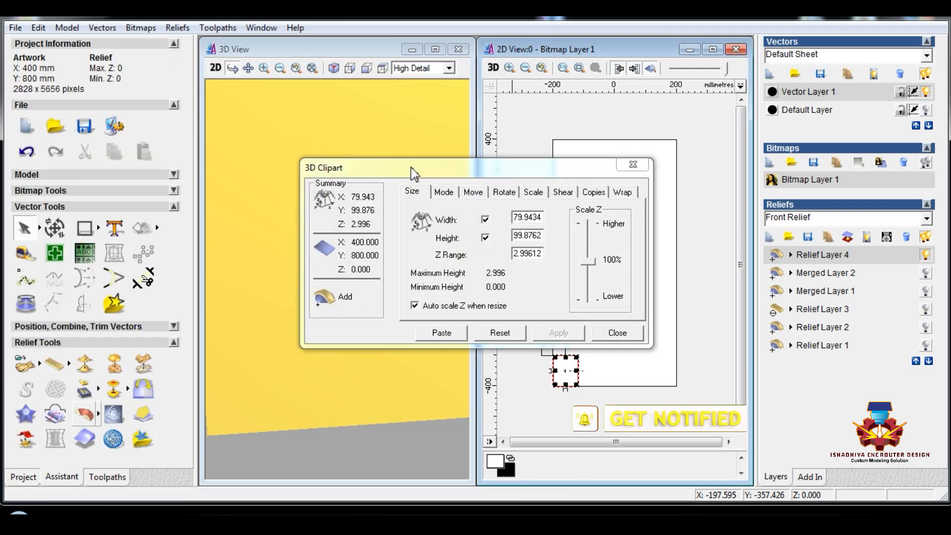
pyautogui.moveTo(410, 171); pyautogui.dragTo(199, 118)
# Resize the clipart to exactly 80 mm wide and 100 mm high without keeping proportions.
pyautogui.click(274, 167)
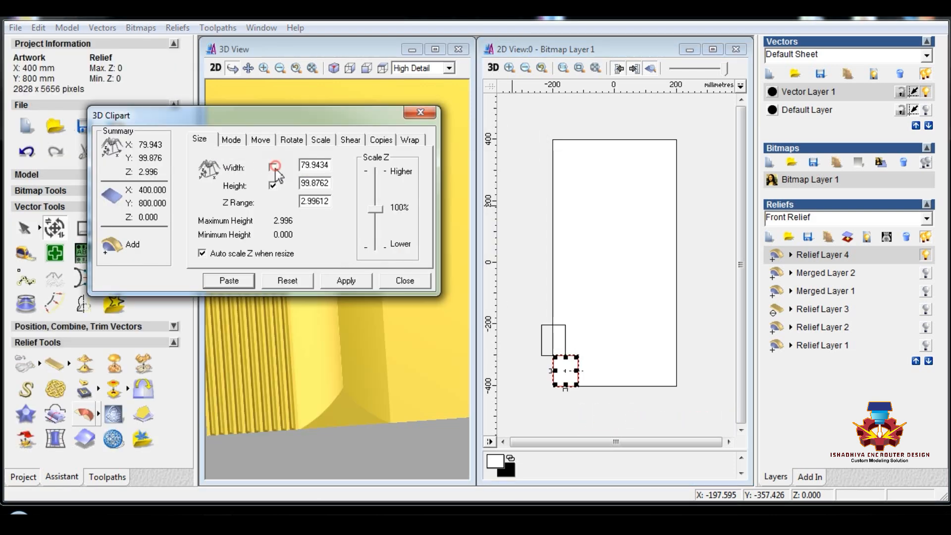
pyautogui.click(273, 185)
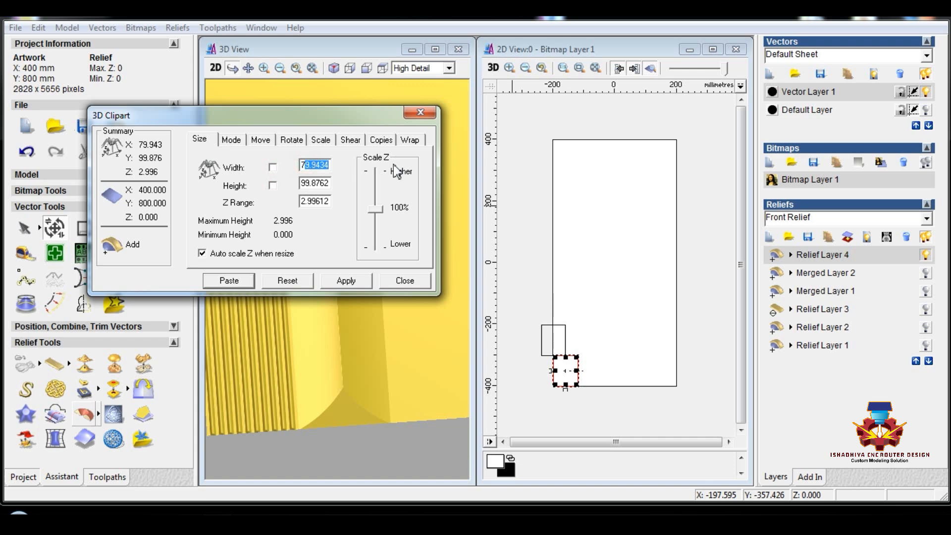
pyautogui.write('80')
pyautogui.press('Tab')
pyautogui.write('100')
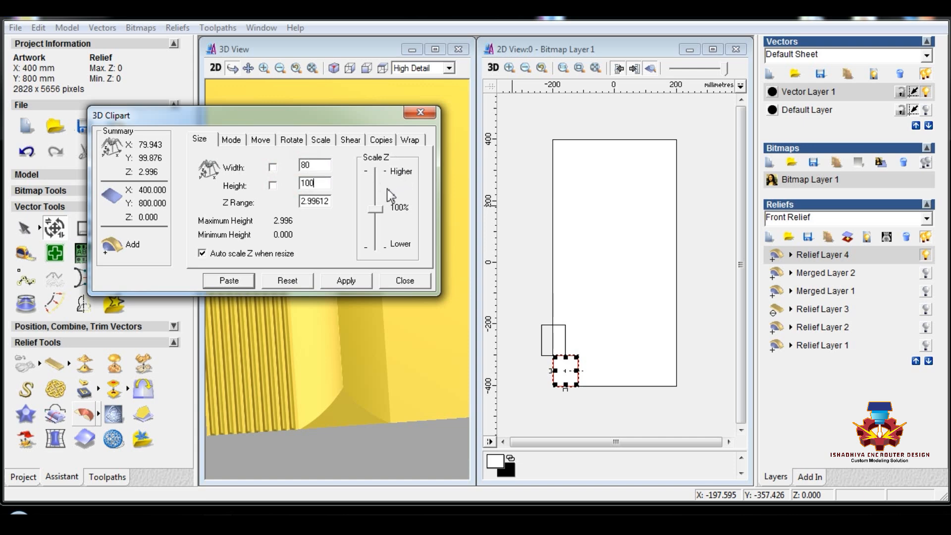
pyautogui.click(273, 185)
pyautogui.click(272, 167)
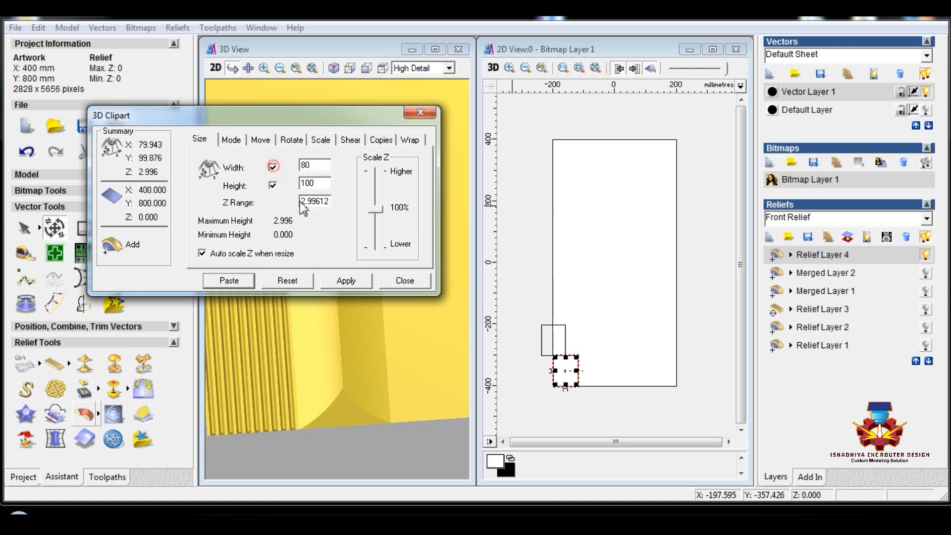
pyautogui.click(343, 281)
# Align the clipart exactly with the 80 × 100 mm rectangle in the panel's lower-left corner.
pyautogui.click(572, 388)
pyautogui.scroll(2, 572, 388)
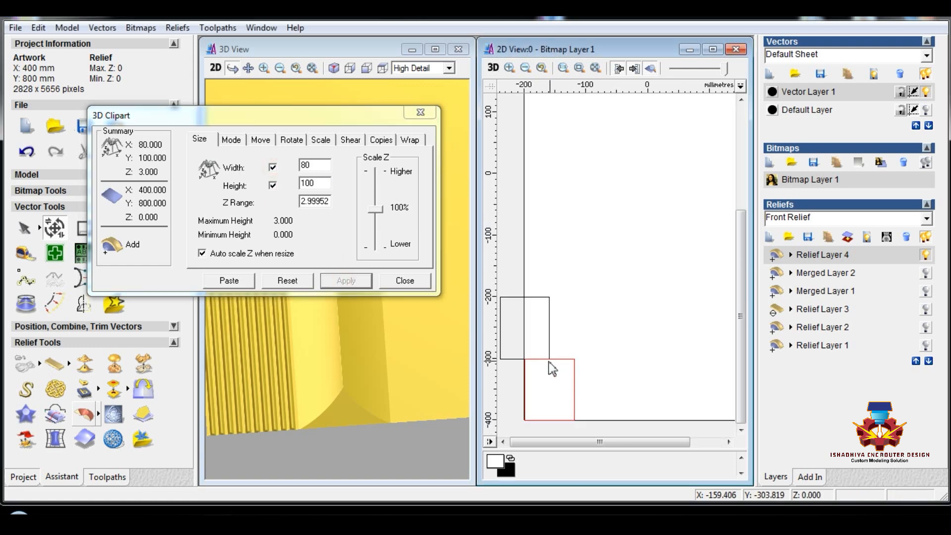
pyautogui.scroll(2, 526, 368)
pyautogui.scroll(2, 604, 144)
pyautogui.scroll(4, 604, 144)
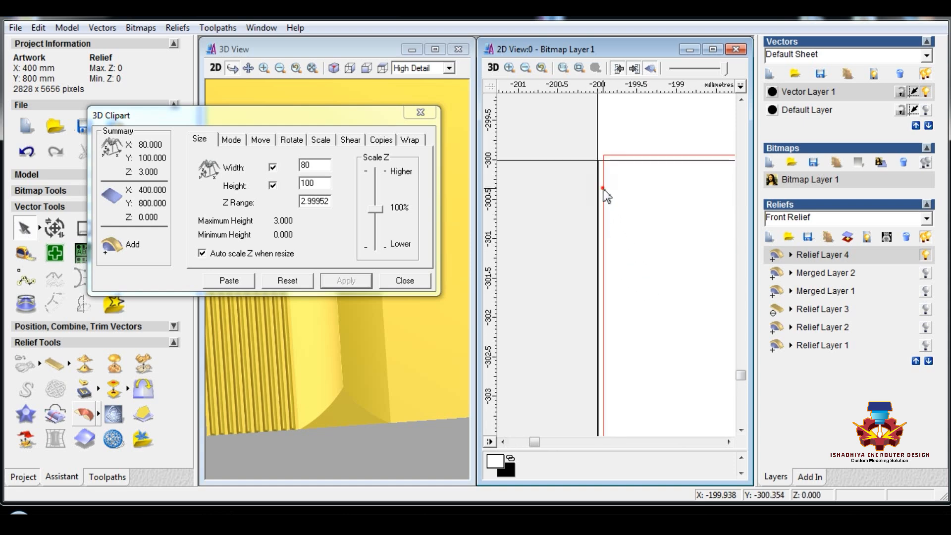
pyautogui.click(597, 185)
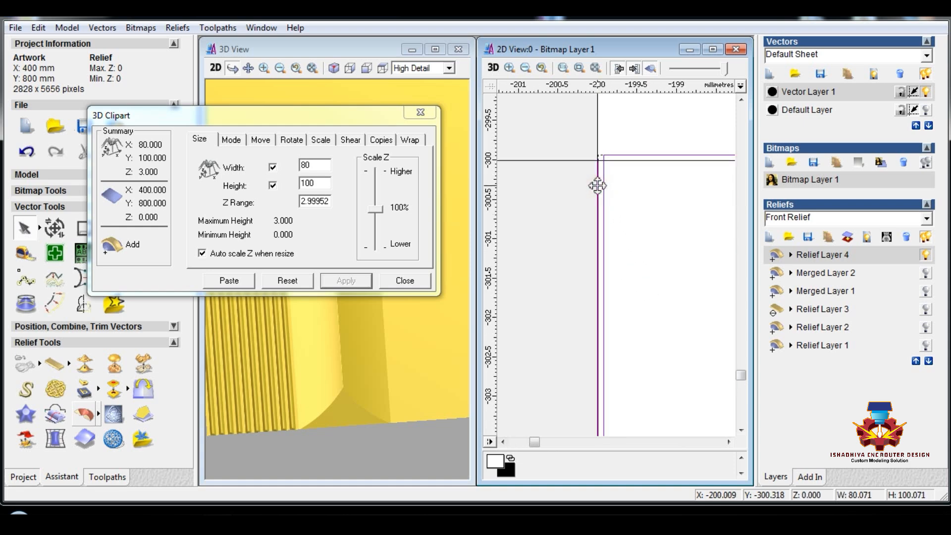
pyautogui.moveTo(597, 185); pyautogui.dragTo(598, 186)
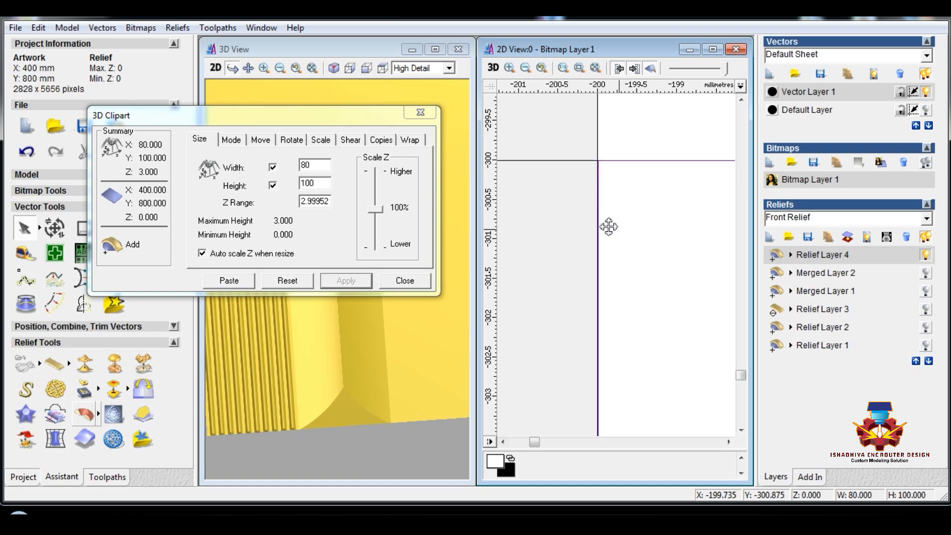
pyautogui.scroll(-5, 595, 223)
pyautogui.scroll(-3, 558, 263)
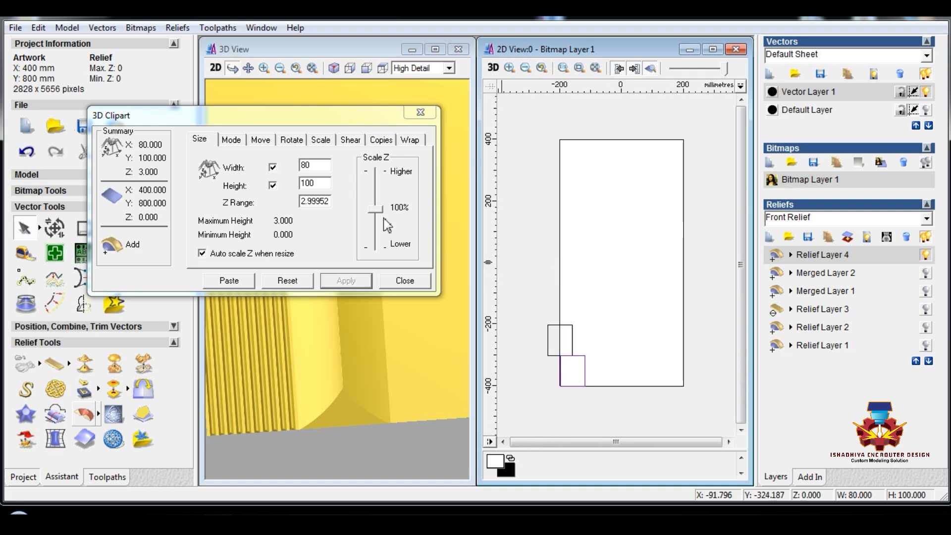
# Set the clipart to linear copying with an X distance of 80 and a Y distance of 200.
pyautogui.moveTo(317, 381); pyautogui.dragTo(341, 265)
pyautogui.click(304, 118)
pyautogui.moveTo(304, 118); pyautogui.dragTo(337, 21)
pyautogui.moveTo(317, 268); pyautogui.dragTo(309, 339)
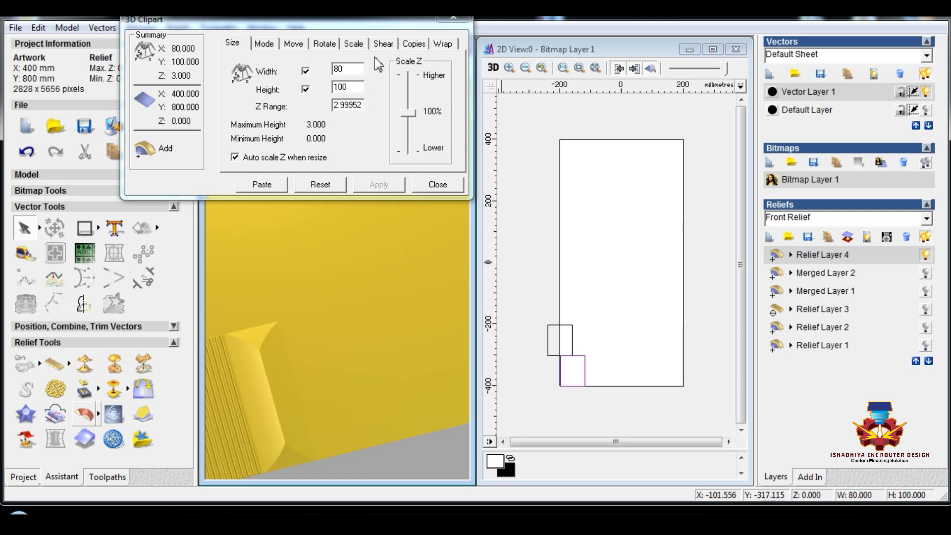
pyautogui.moveTo(368, 26); pyautogui.dragTo(286, 30)
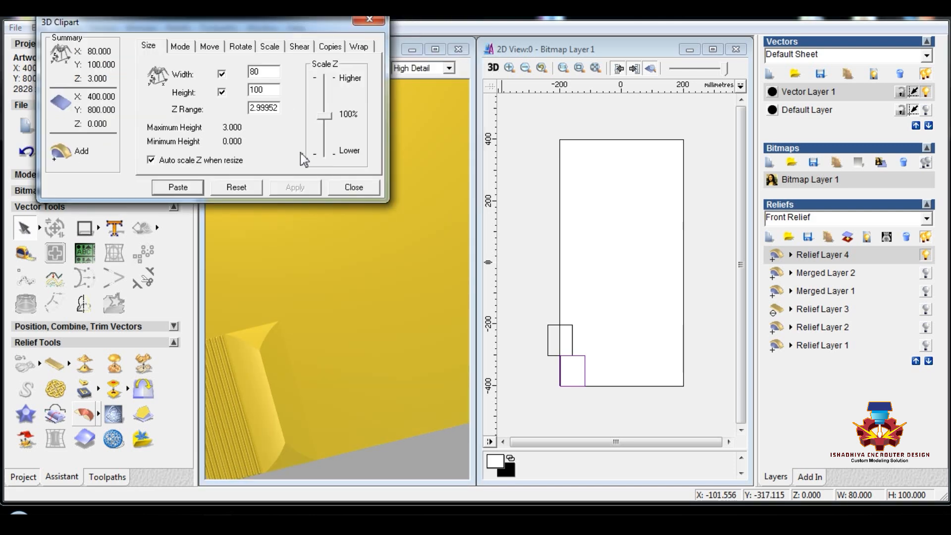
pyautogui.moveTo(340, 304); pyautogui.dragTo(379, 233)
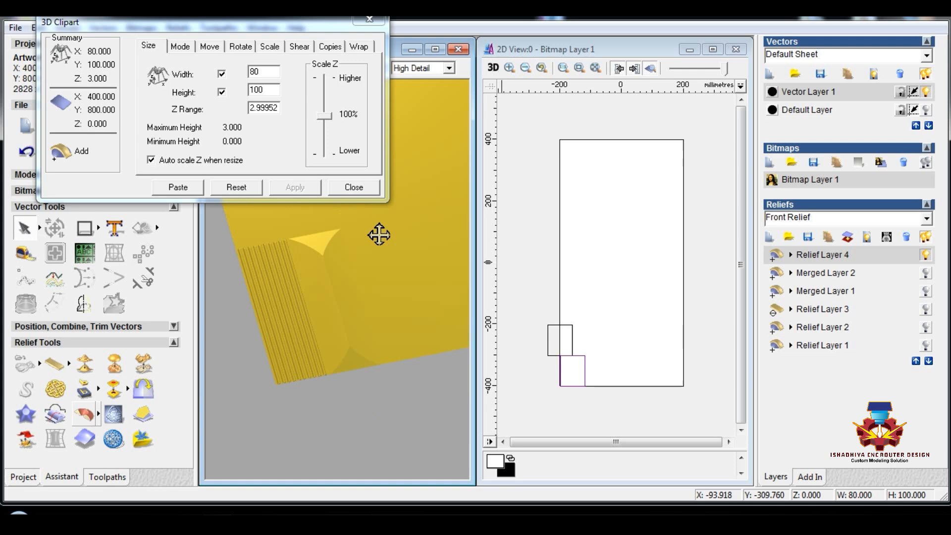
pyautogui.click(210, 46)
pyautogui.click(329, 46)
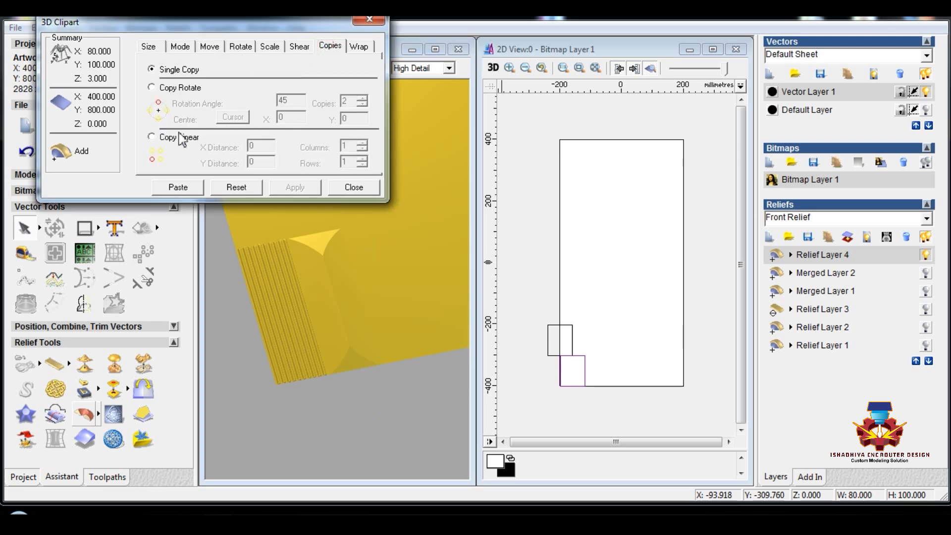
pyautogui.click(151, 136)
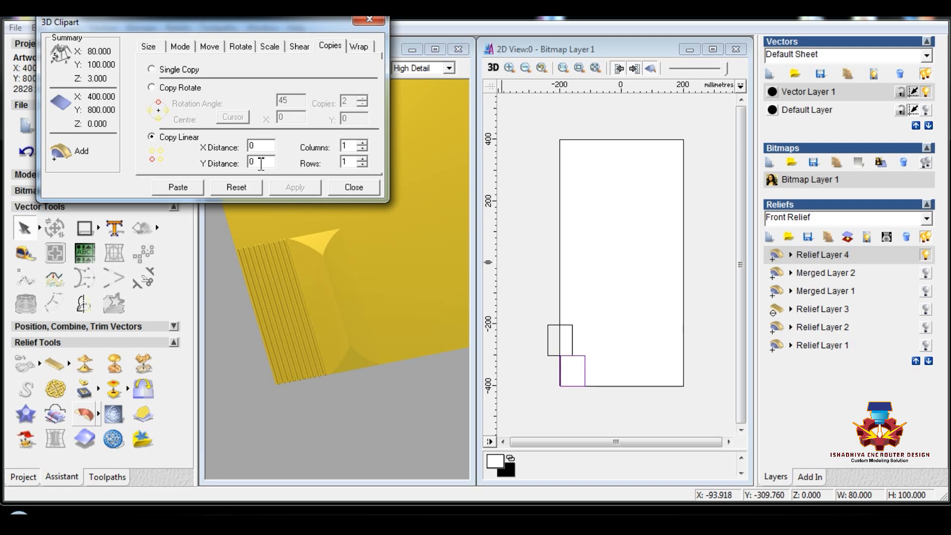
pyautogui.doubleClick(261, 163)
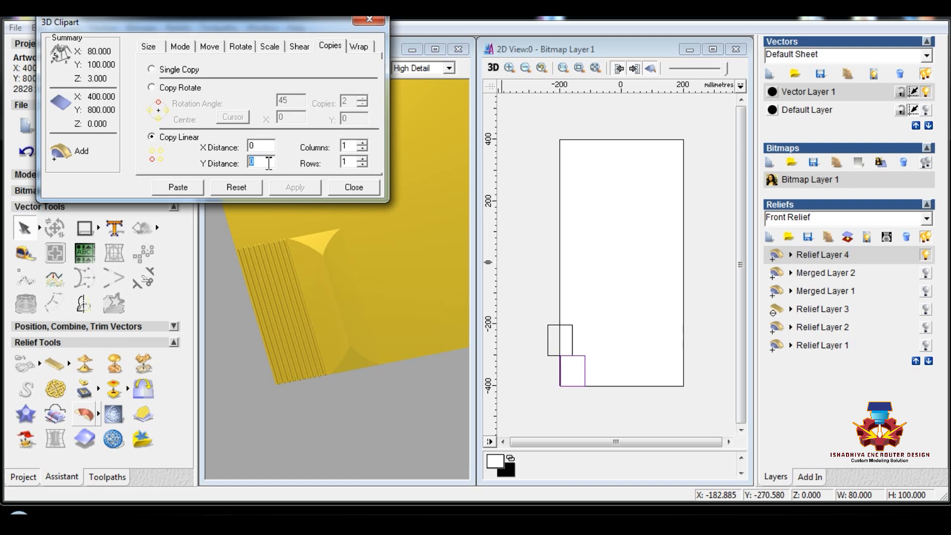
pyautogui.write('200')
pyautogui.doubleClick(253, 146)
pyautogui.write('80')
# Paste the clipart as a linear array of 5 columns and 7 rows.
pyautogui.doubleClick(346, 145)
pyautogui.write('5')
pyautogui.doubleClick(348, 162)
pyautogui.write('7')
pyautogui.click(180, 188)
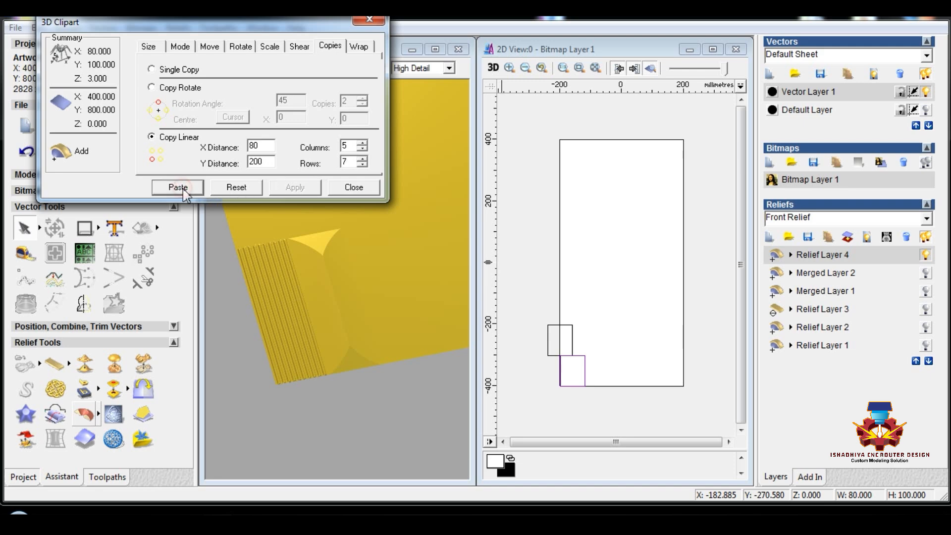
pyautogui.click(181, 188)
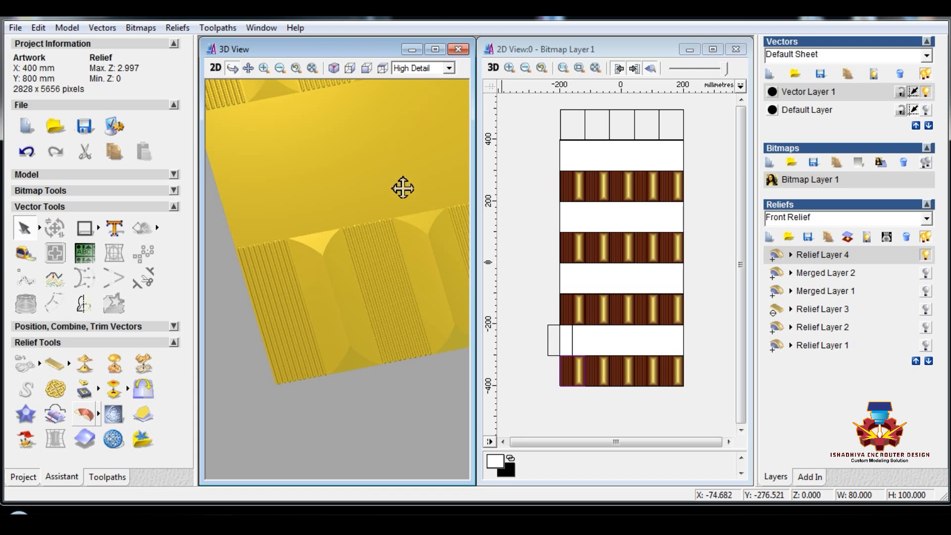
# Delete the outlines left by the pasted array and move the clipart onto the offset rectangle above the bottom row.
pyautogui.click(561, 111)
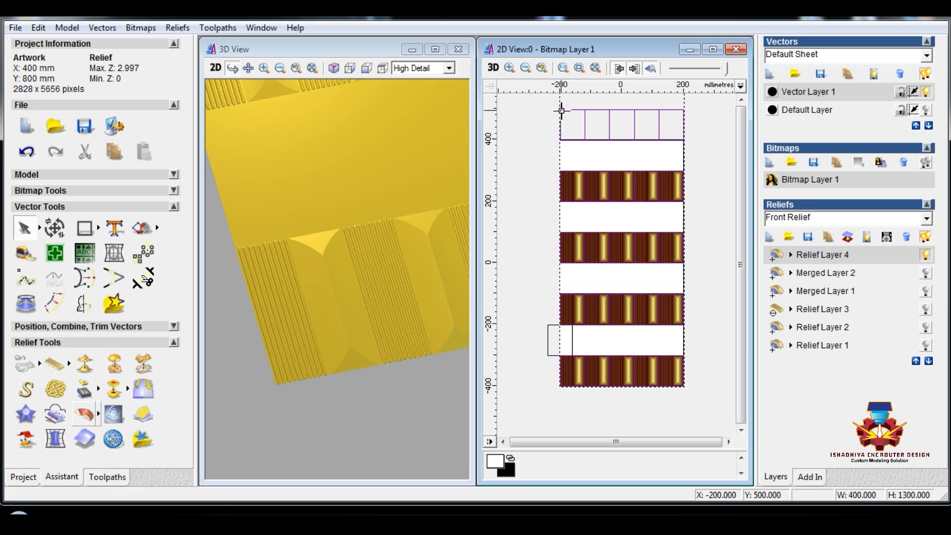
pyautogui.press('Delete')
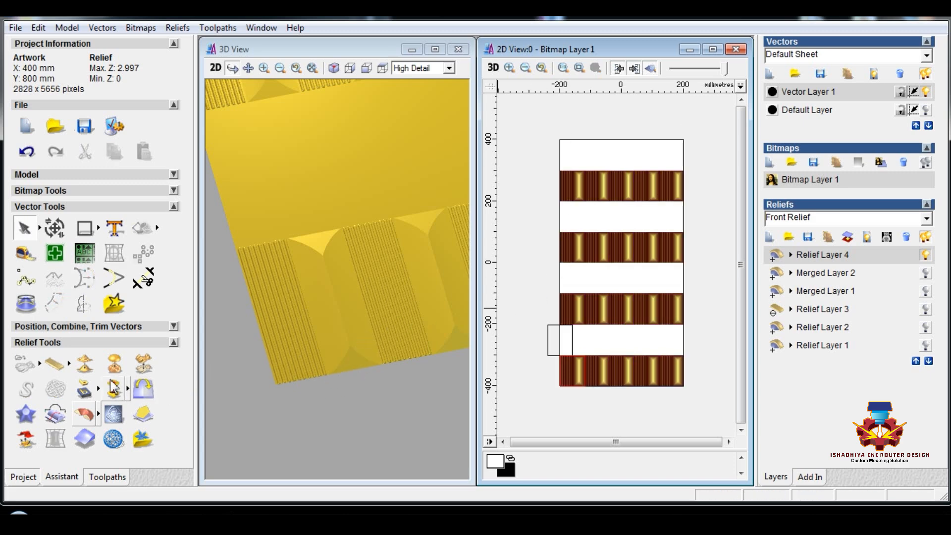
pyautogui.click(85, 363)
pyautogui.click(504, 337)
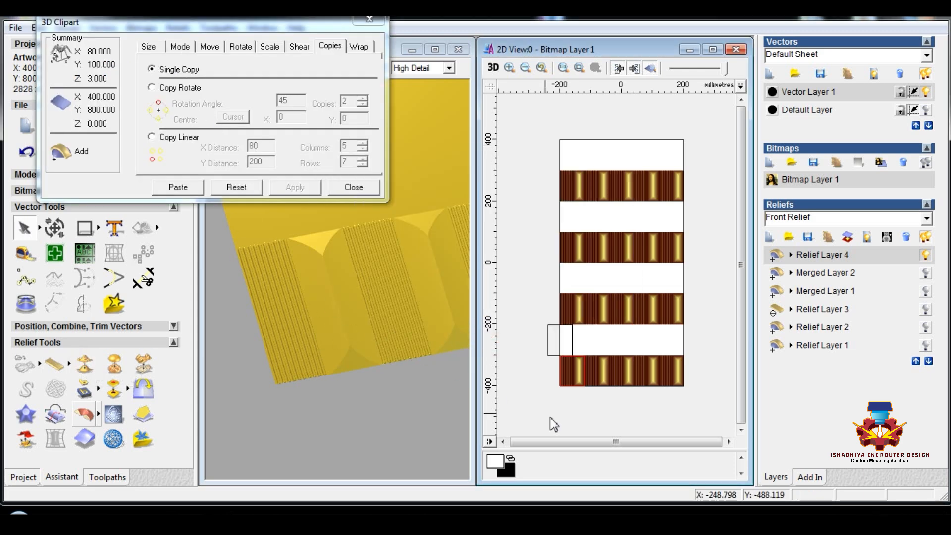
pyautogui.scroll(2, 557, 410)
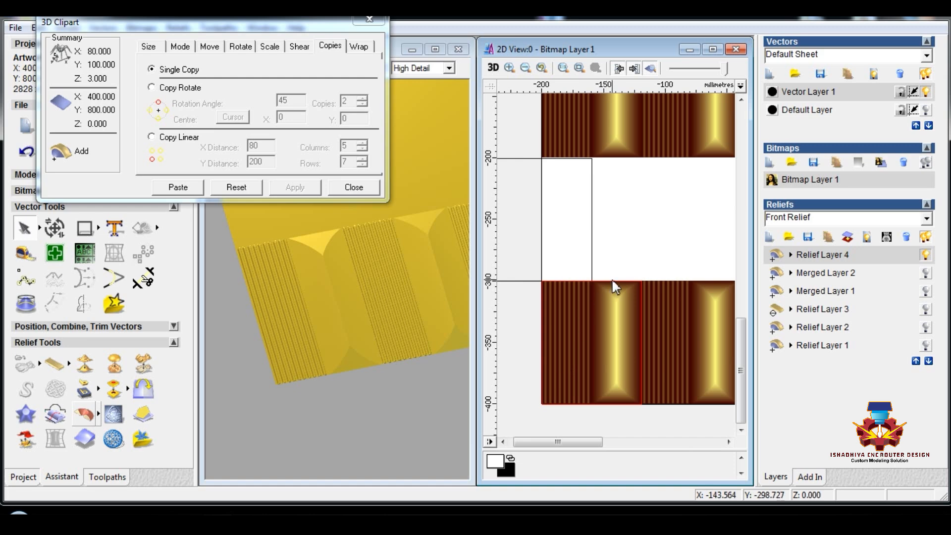
pyautogui.click(522, 280)
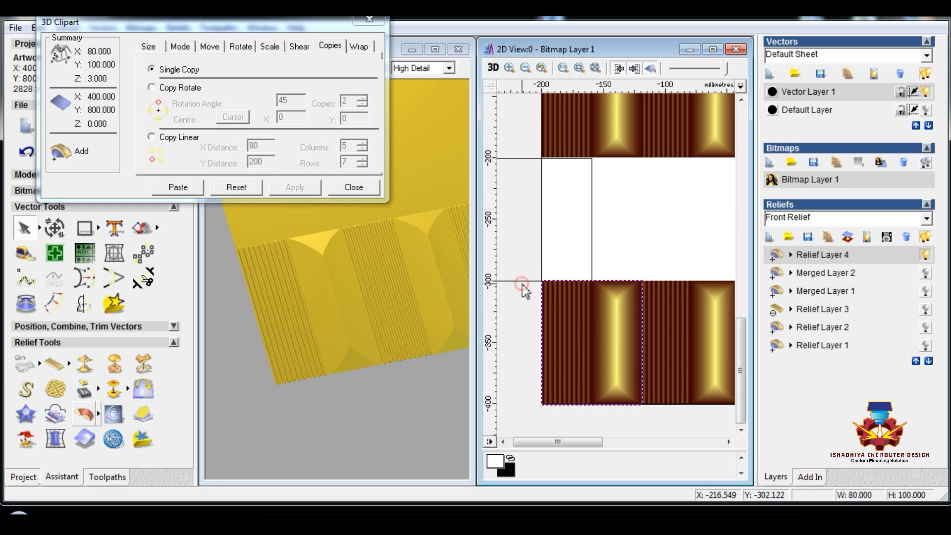
pyautogui.click(531, 279)
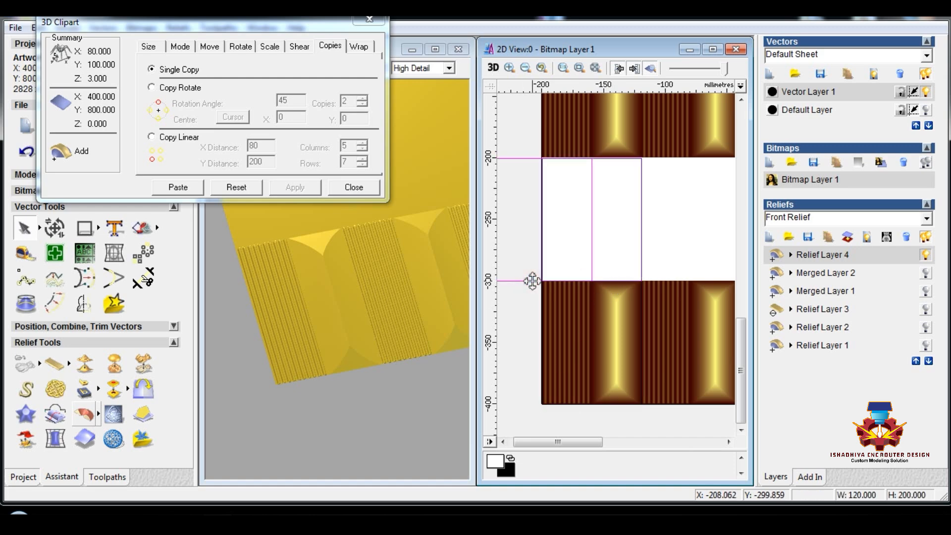
pyautogui.hotkey('ctrl', 'z')
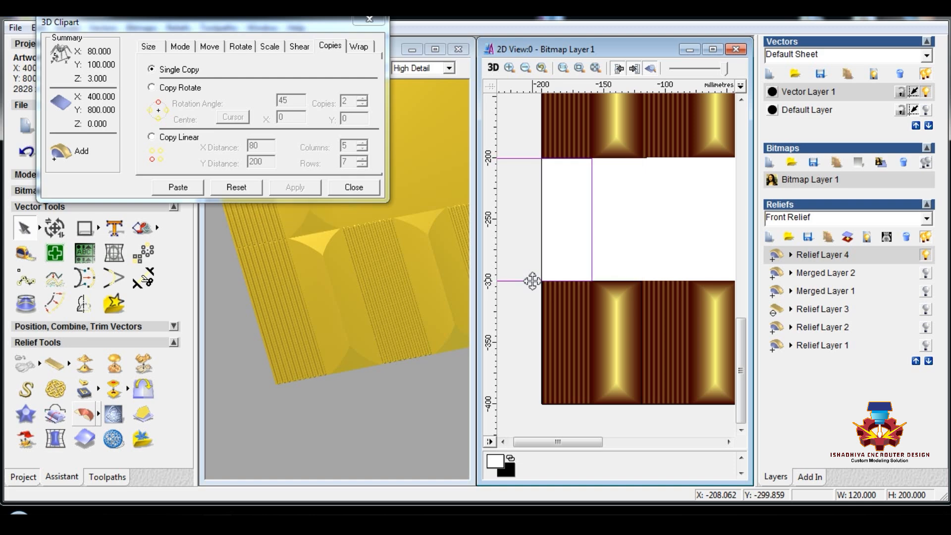
# Paste the offset clipart as a linear array of 5 columns and 6 rows, 80 by 200 apart, and finish clipart placement.
pyautogui.click(164, 138)
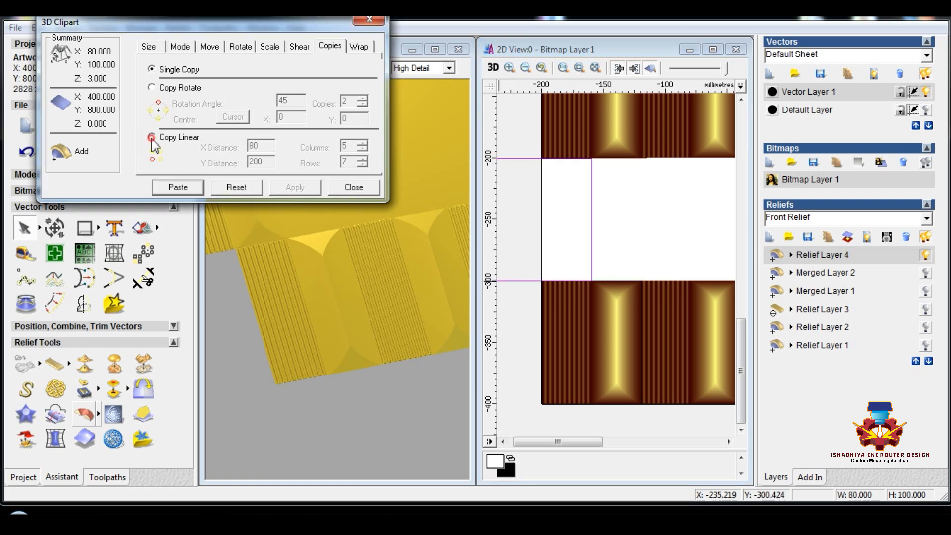
pyautogui.doubleClick(347, 162)
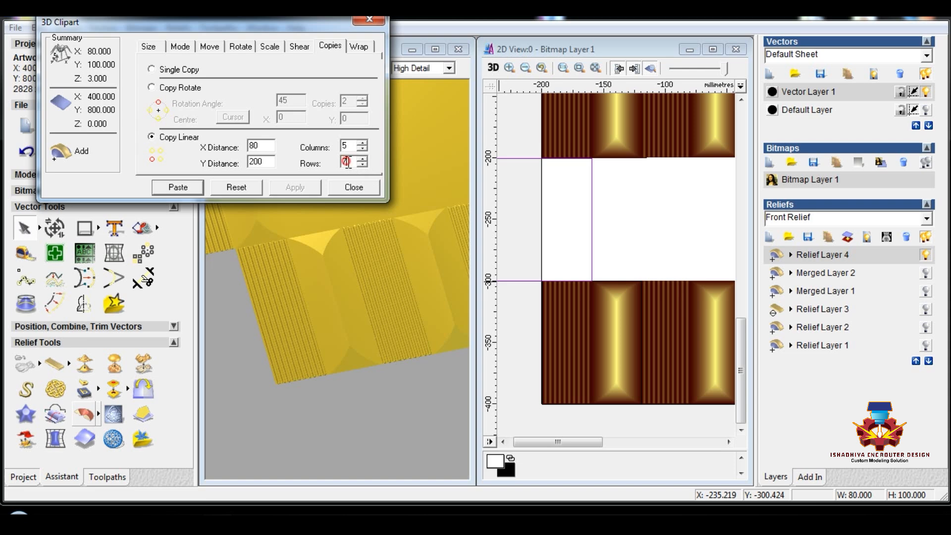
pyautogui.write('6')
pyautogui.click(193, 191)
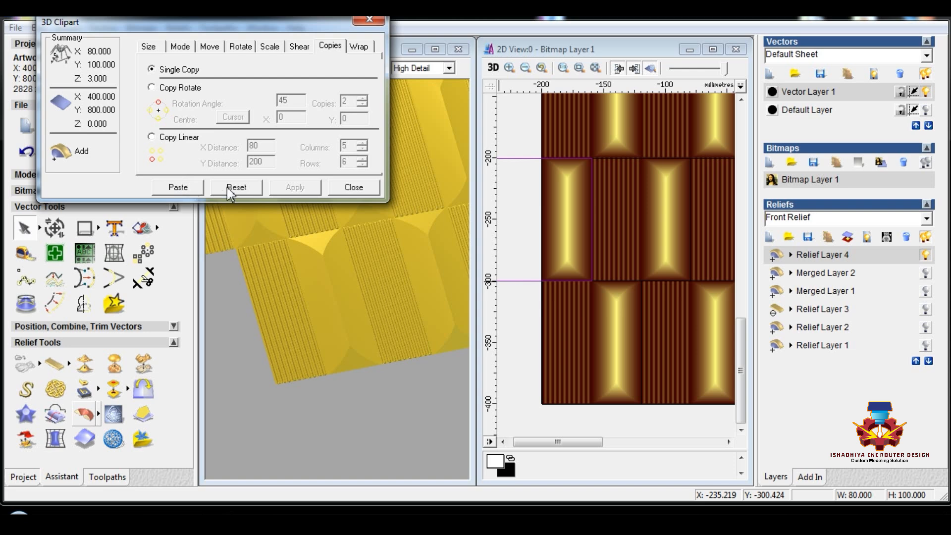
pyautogui.click(353, 187)
# Duplicate Relief Layer 4 and hide the original layer, leaving only the copy shown in the maximized 3D view.
pyautogui.moveTo(299, 240); pyautogui.dragTo(320, 262)
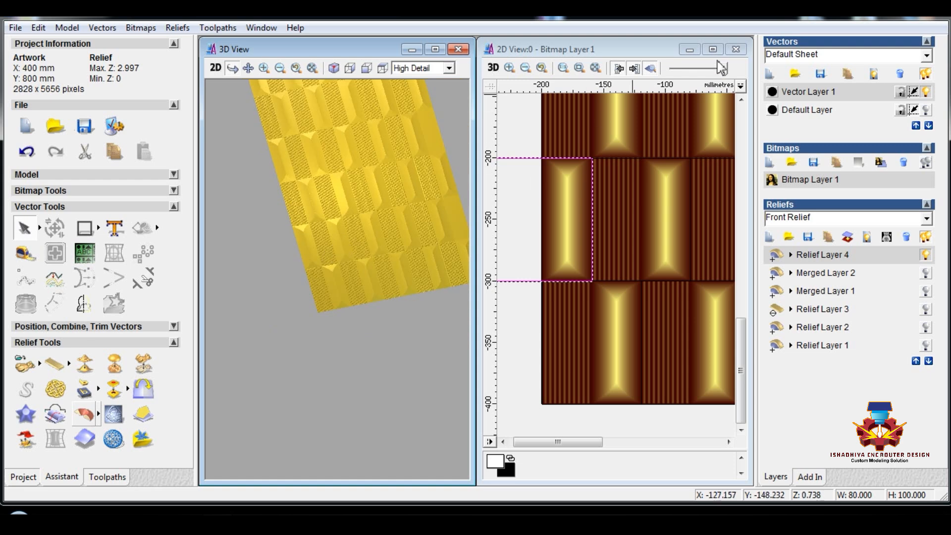
pyautogui.click(435, 49)
pyautogui.moveTo(435, 254); pyautogui.dragTo(446, 205)
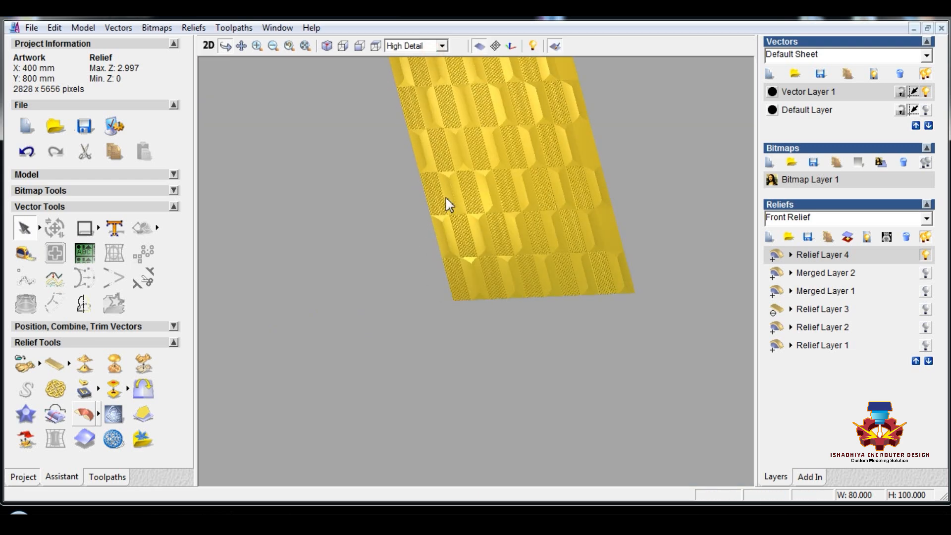
pyautogui.click(327, 46)
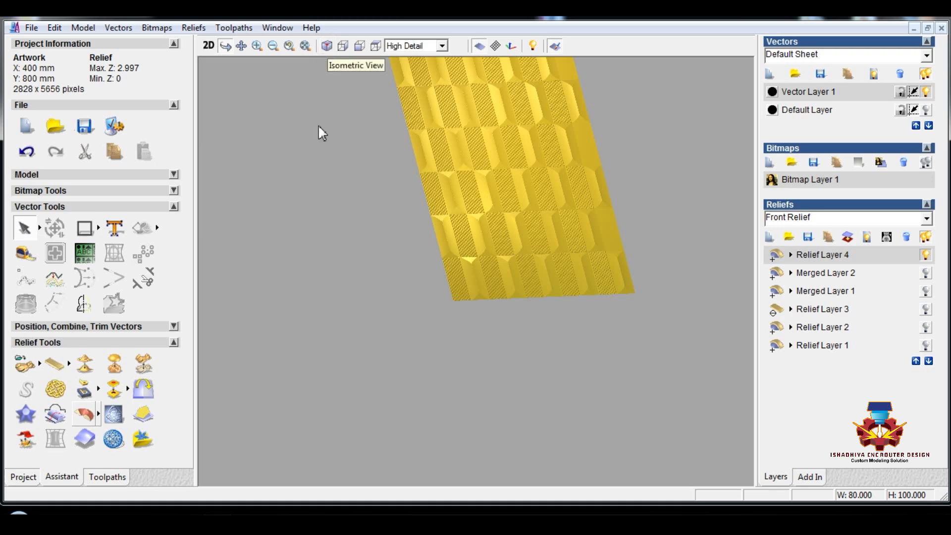
pyautogui.moveTo(440, 291); pyautogui.dragTo(482, 323)
pyautogui.scroll(5, 503, 314)
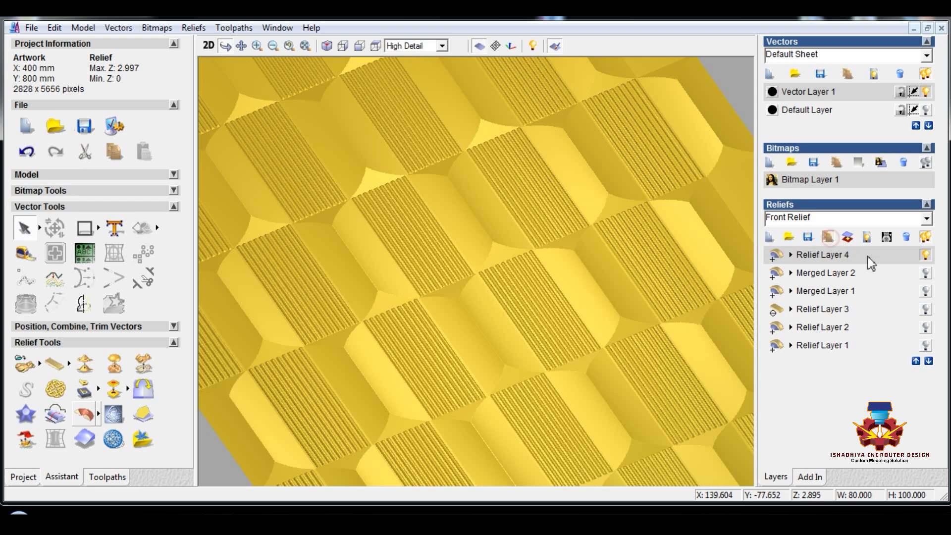
pyautogui.click(828, 236)
pyautogui.click(925, 272)
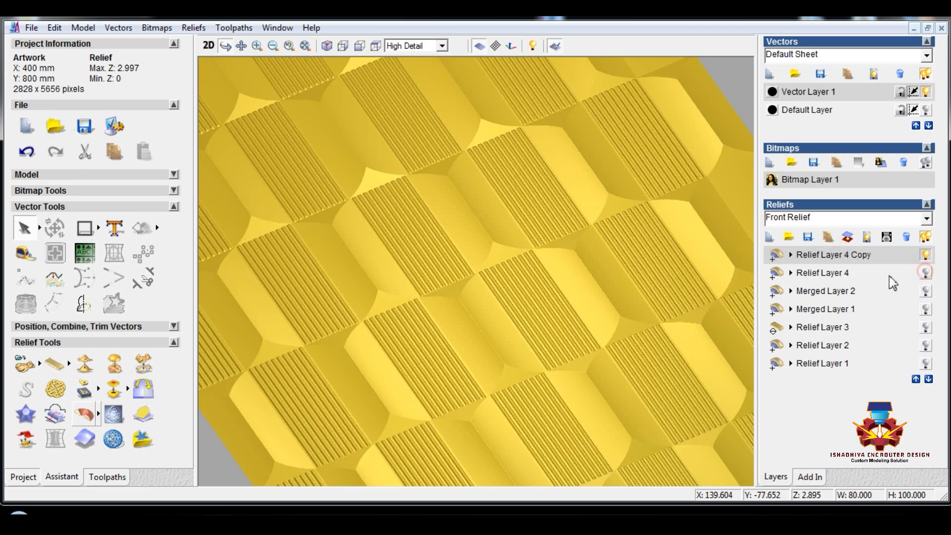
# Smooth the whole Relief Layer 4 Copy with 6 smoothing passes and close the Smooth Relief settings.
pyautogui.click(82, 365)
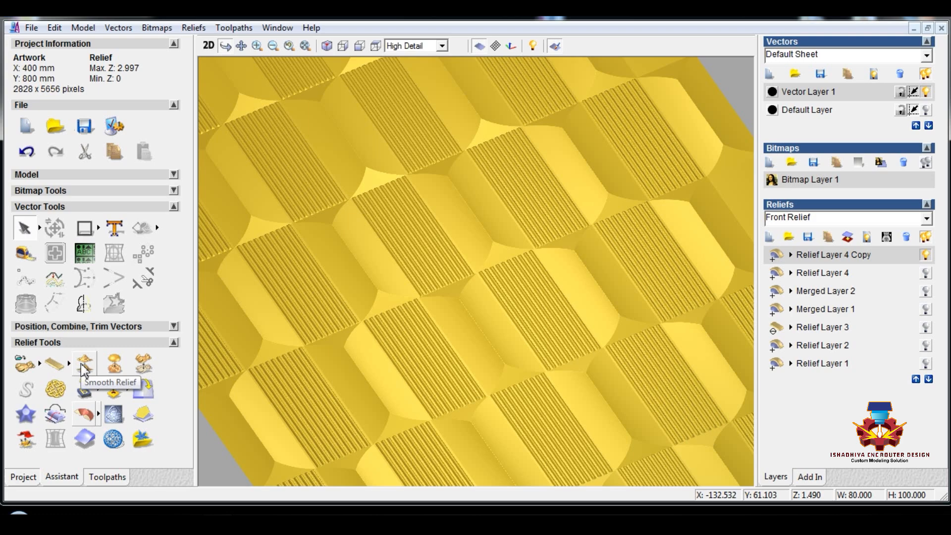
pyautogui.click(592, 247)
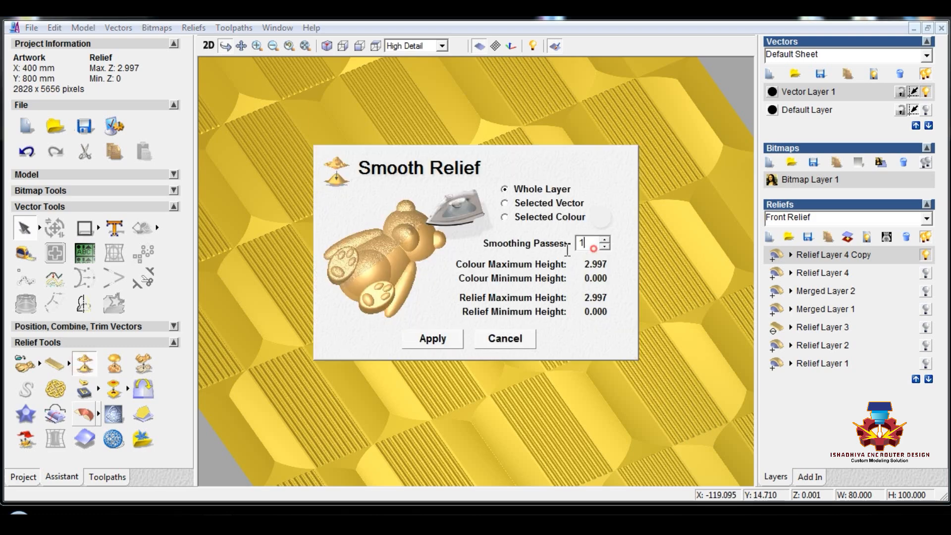
pyautogui.press('BackSpace')
pyautogui.write('6')
pyautogui.click(452, 337)
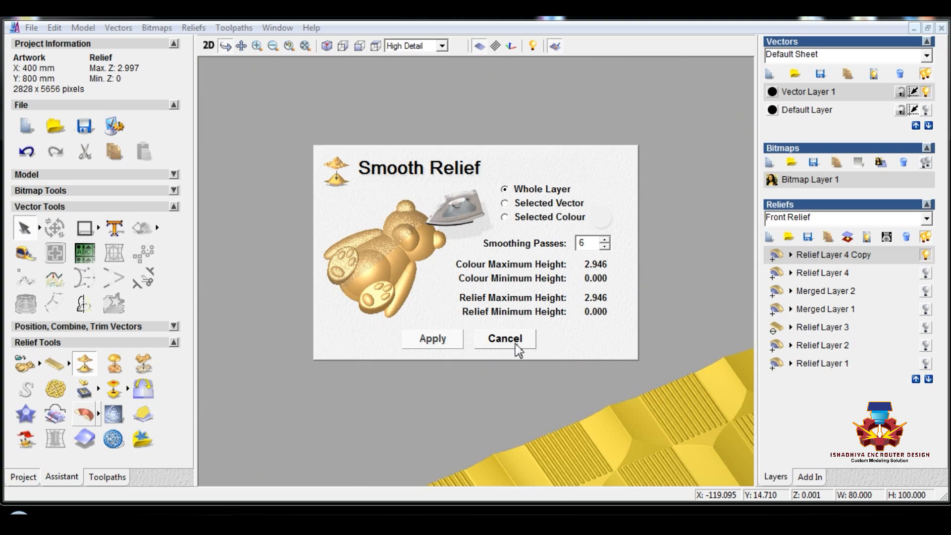
pyautogui.click(515, 345)
# Examine the smoothed relief panel in 3D from several angles, checking the staggered tile rows and ribbed surfaces.
pyautogui.scroll(-4, 515, 347)
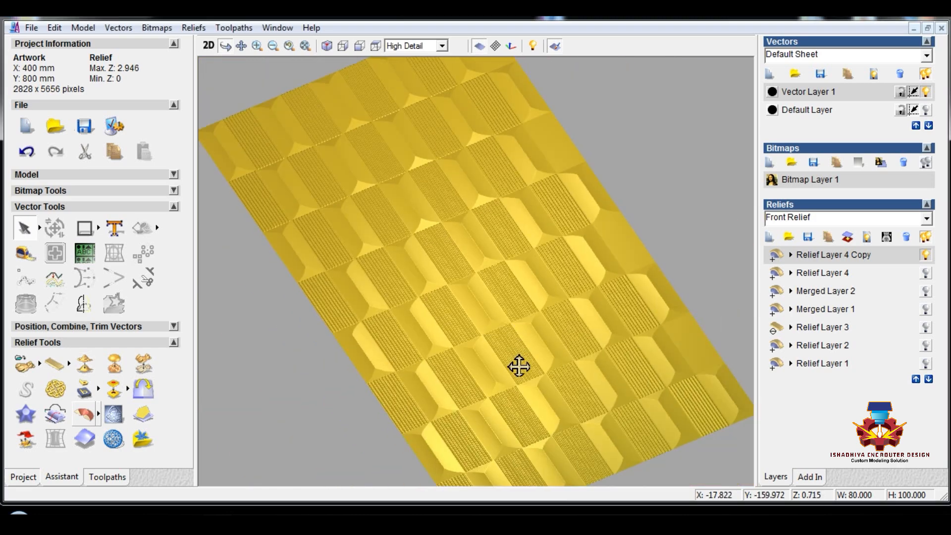
pyautogui.moveTo(519, 366); pyautogui.dragTo(378, 282)
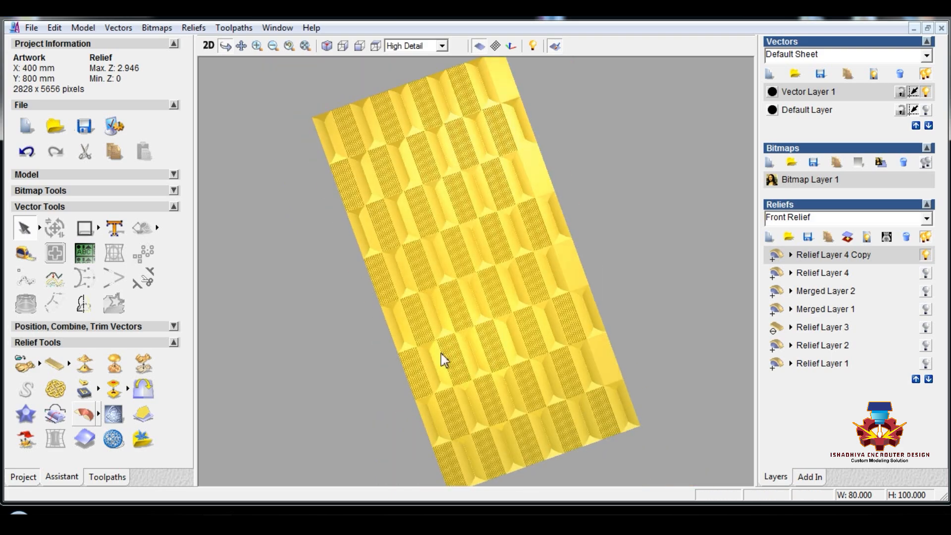
pyautogui.moveTo(721, 456); pyautogui.dragTo(658, 468)
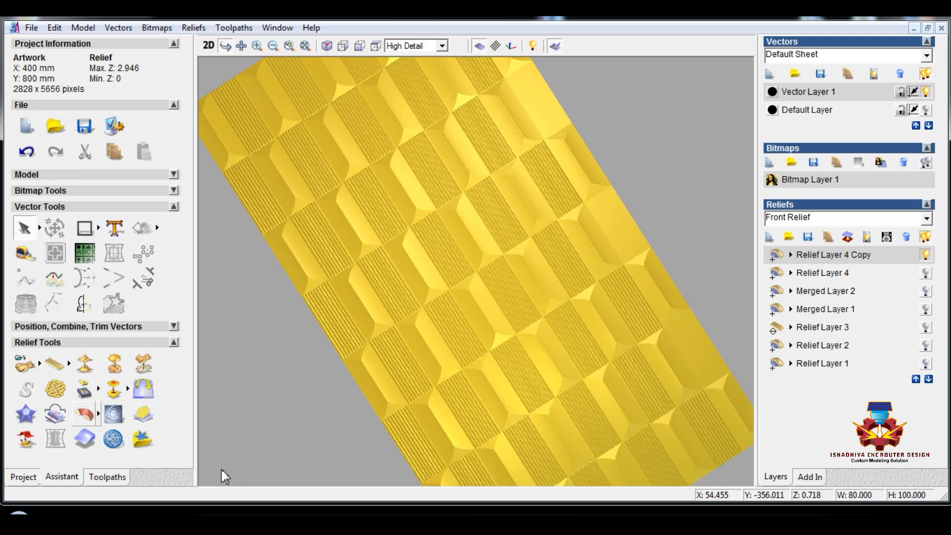
pyautogui.moveTo(233, 422); pyautogui.dragTo(263, 377)
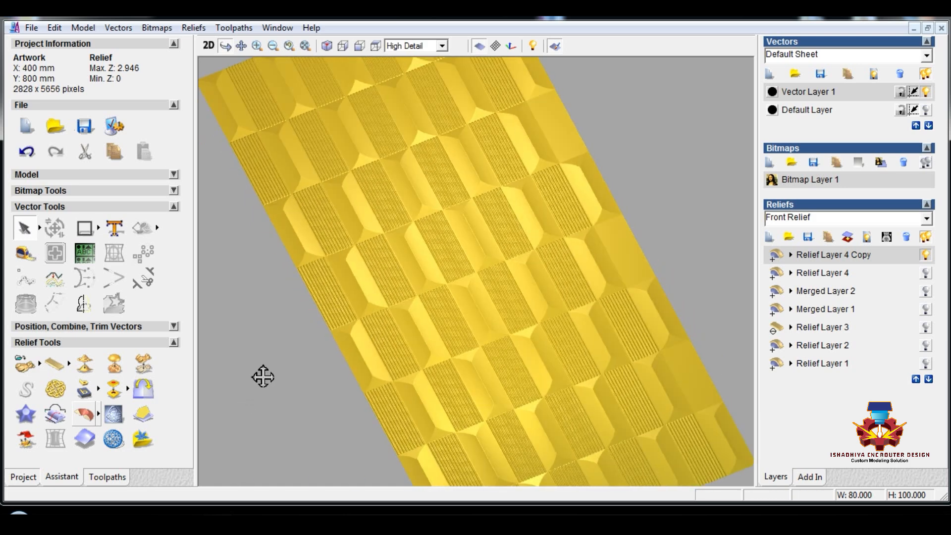
pyautogui.moveTo(331, 400); pyautogui.dragTo(273, 392)
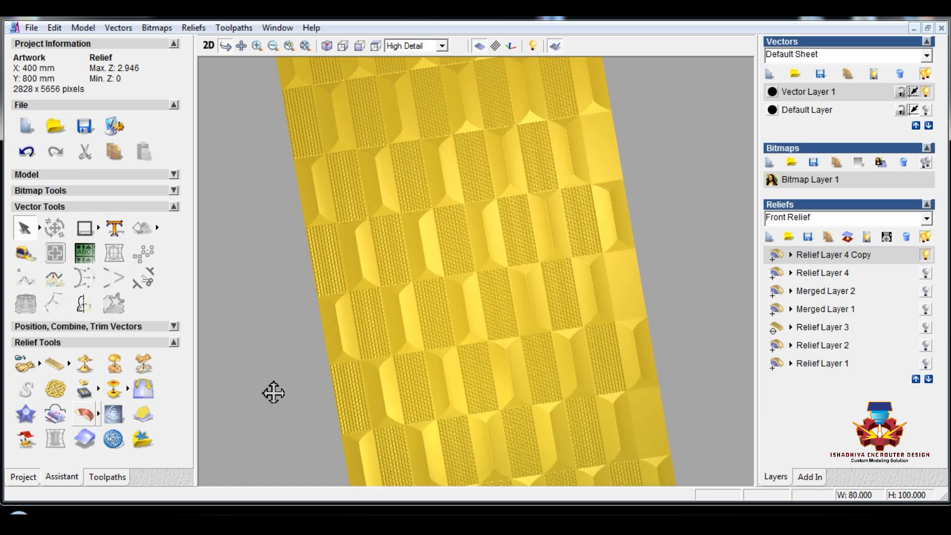
pyautogui.moveTo(669, 183); pyautogui.dragTo(624, 198)
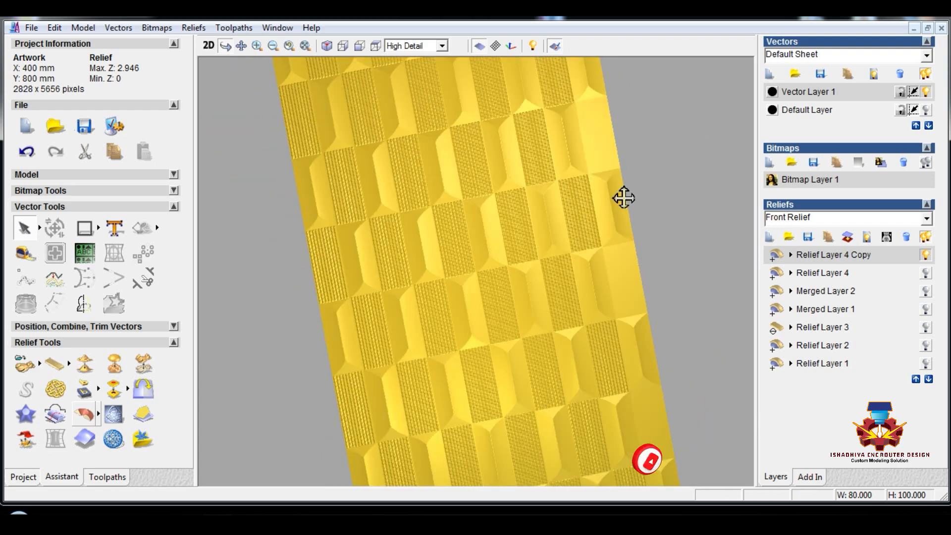
pyautogui.moveTo(407, 347); pyautogui.dragTo(238, 433)
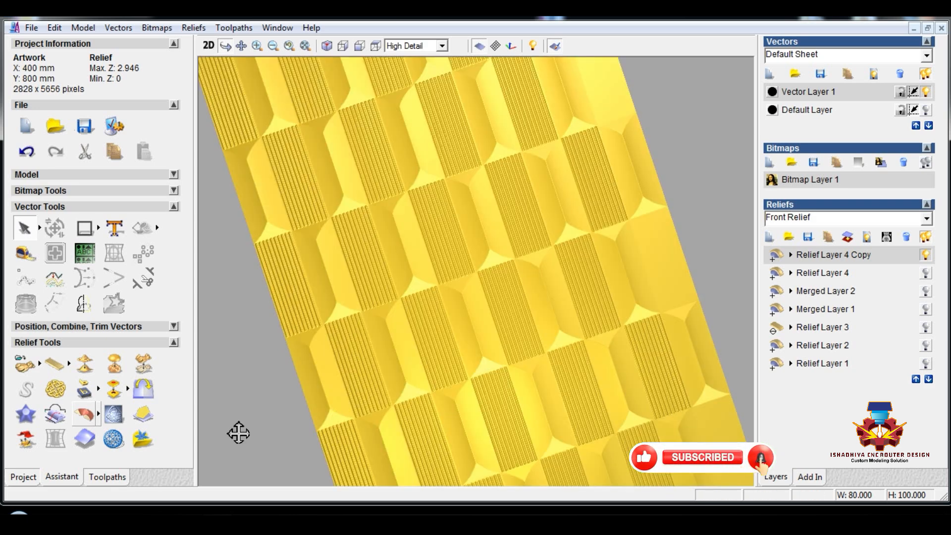